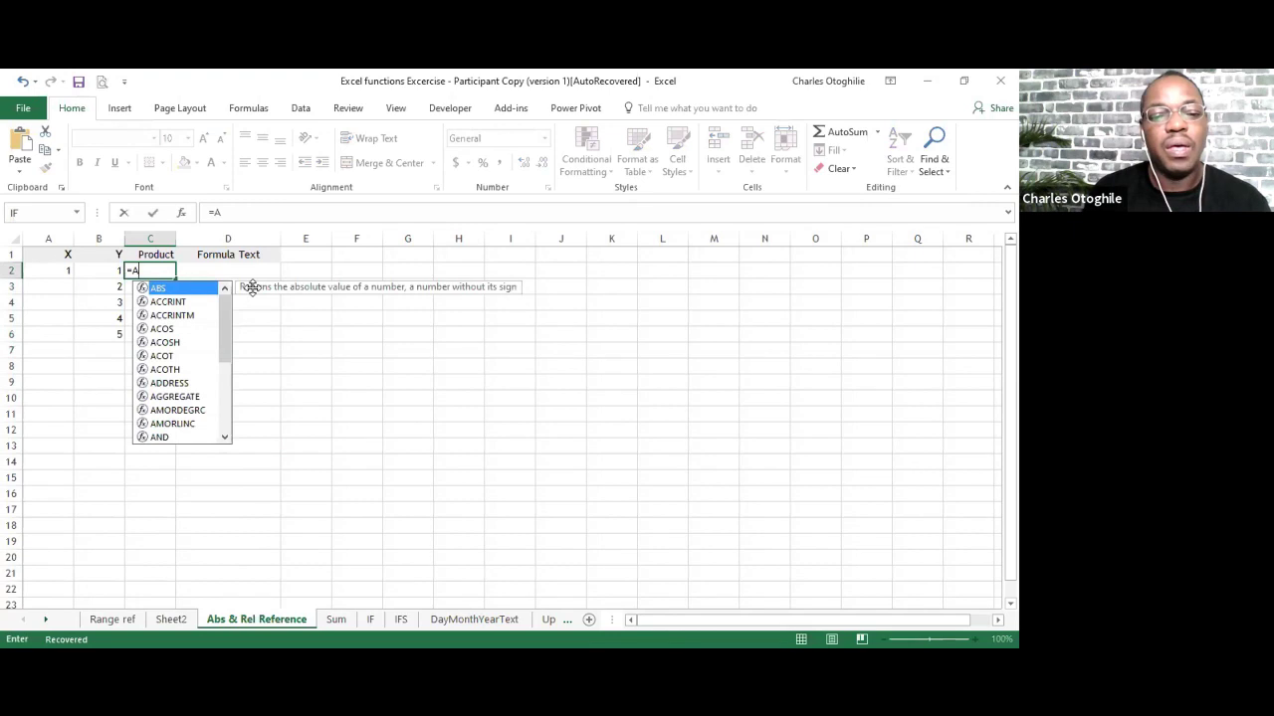
# Enter the formula =A2*B2 in cell C2 to multiply X by Y.
pyautogui.write('2')
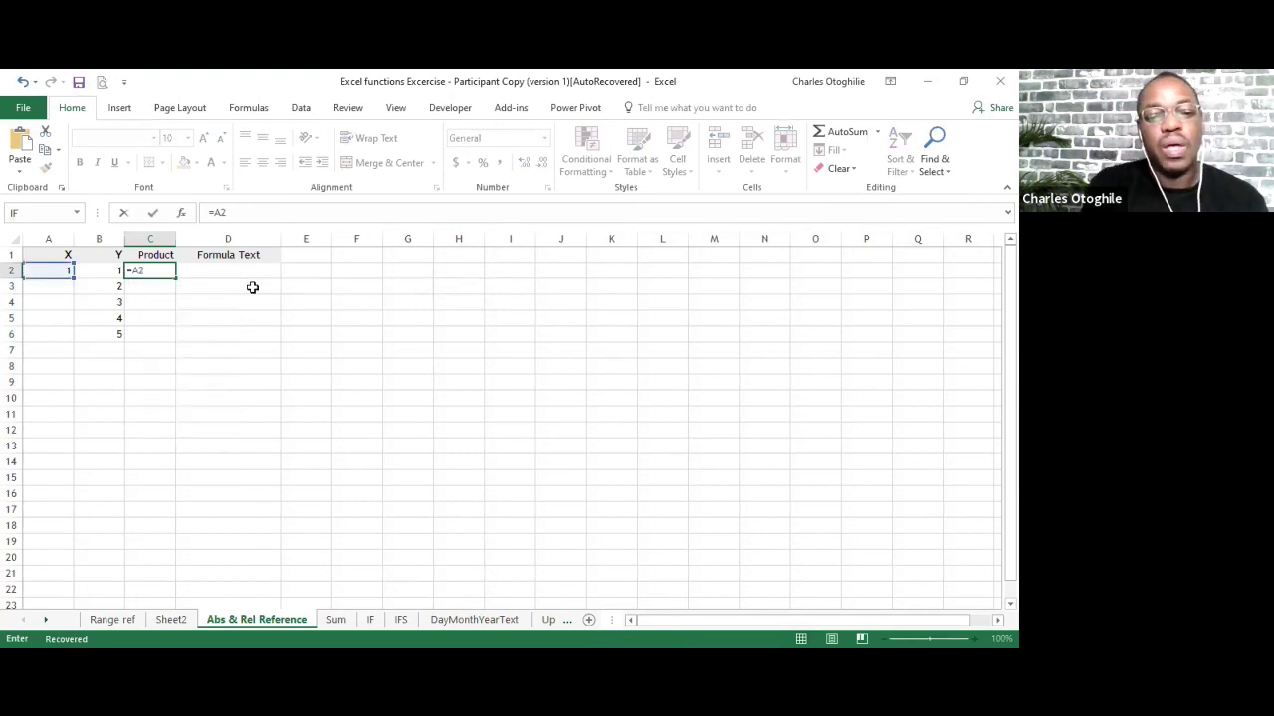
pyautogui.write('*')
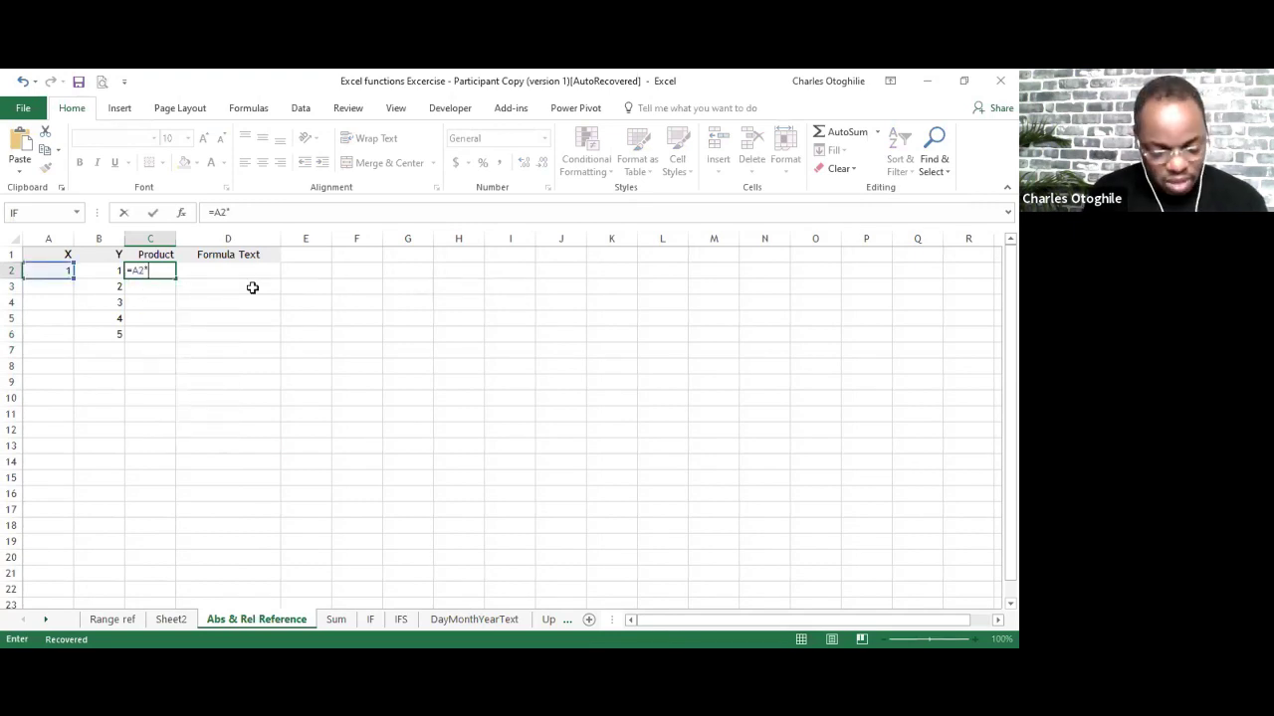
pyautogui.write('B2')
pyautogui.press('Return')
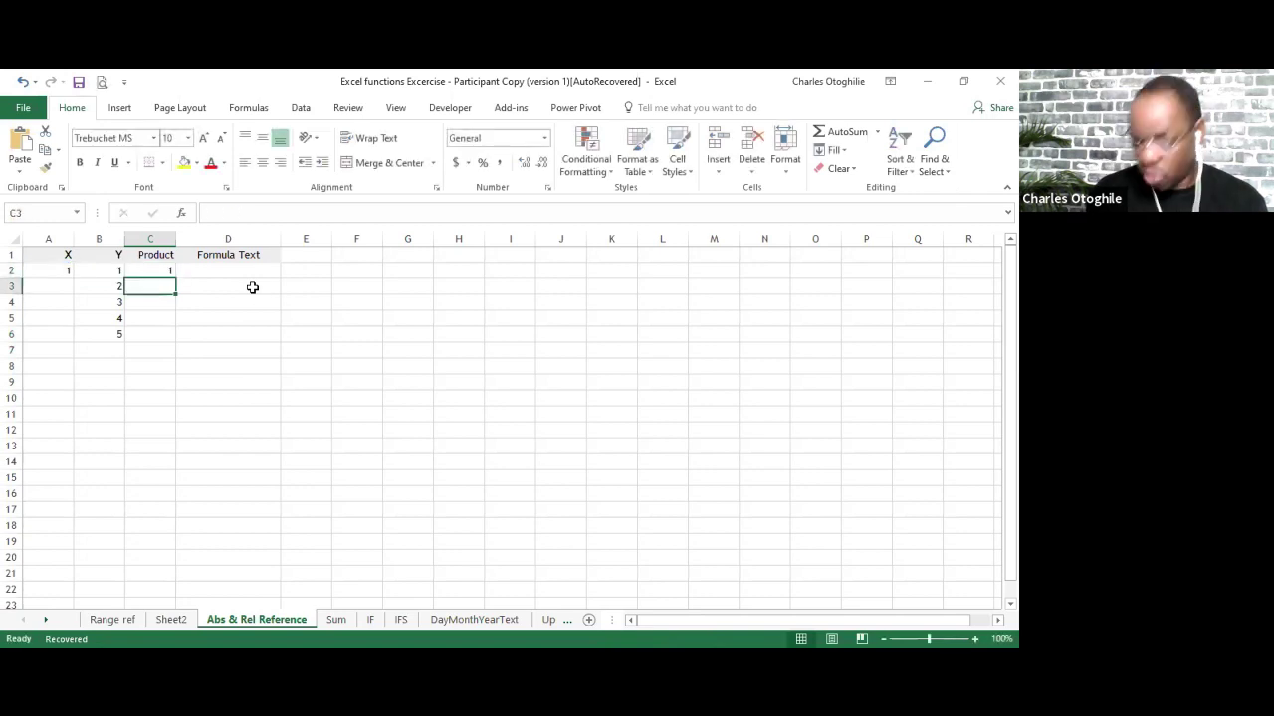
# Fill the formula from C2 down the Product column through C6.
pyautogui.press('Up')
pyautogui.hotkey('shift', 'Down')
pyautogui.hotkey('shift', 'Down')
pyautogui.hotkey('shift', 'Down')
pyautogui.hotkey('shift', 'Down')
pyautogui.hotkey('shift', 'Down')
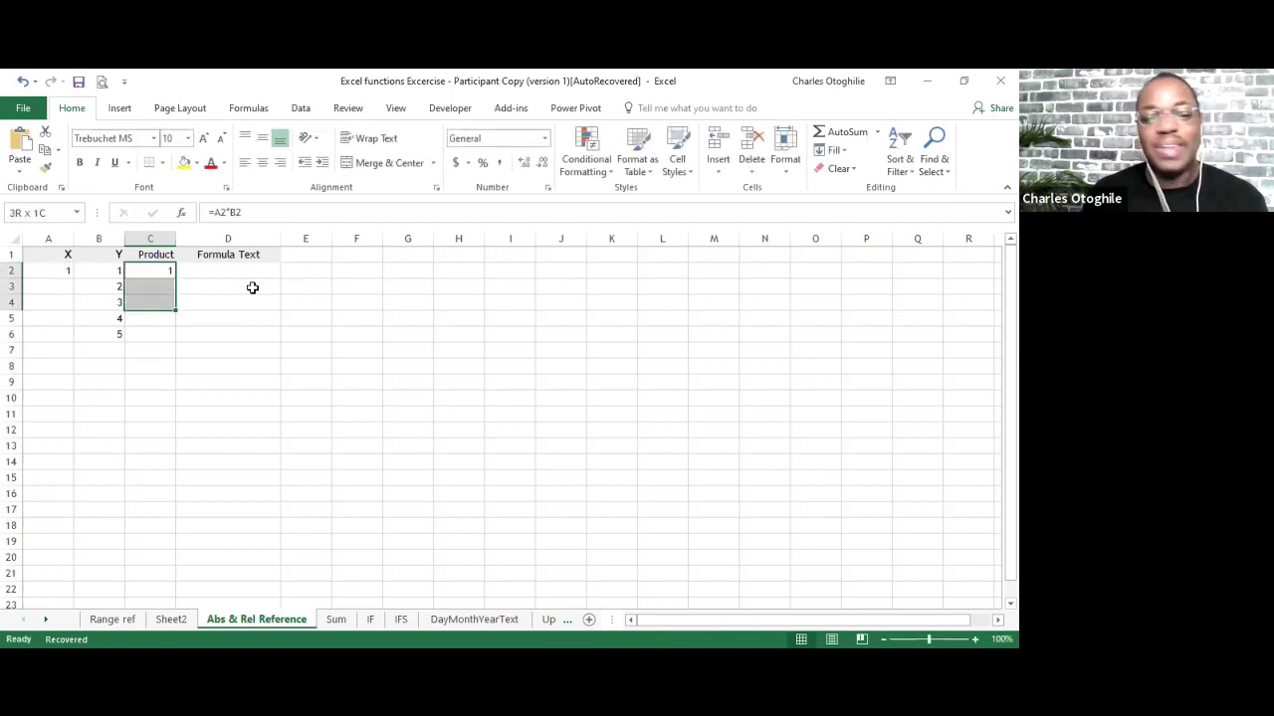
pyautogui.hotkey('shift', 'Up')
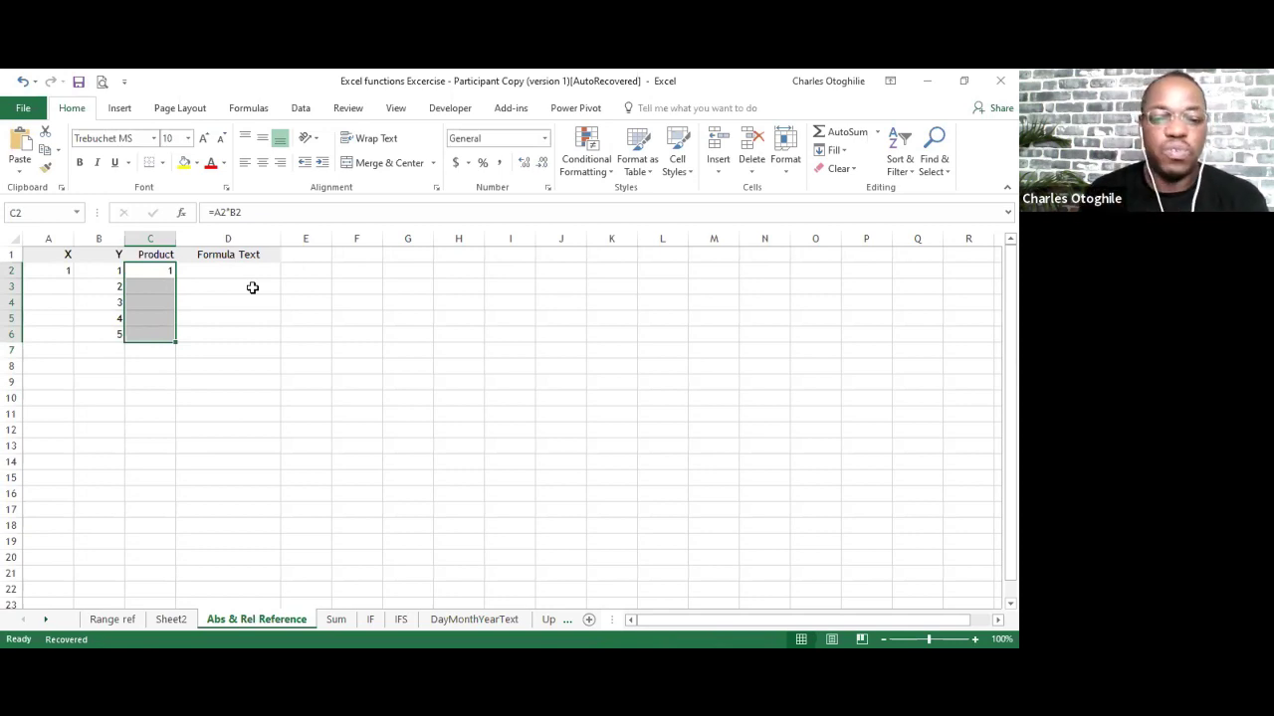
pyautogui.hotkey('ctrl', 'd')
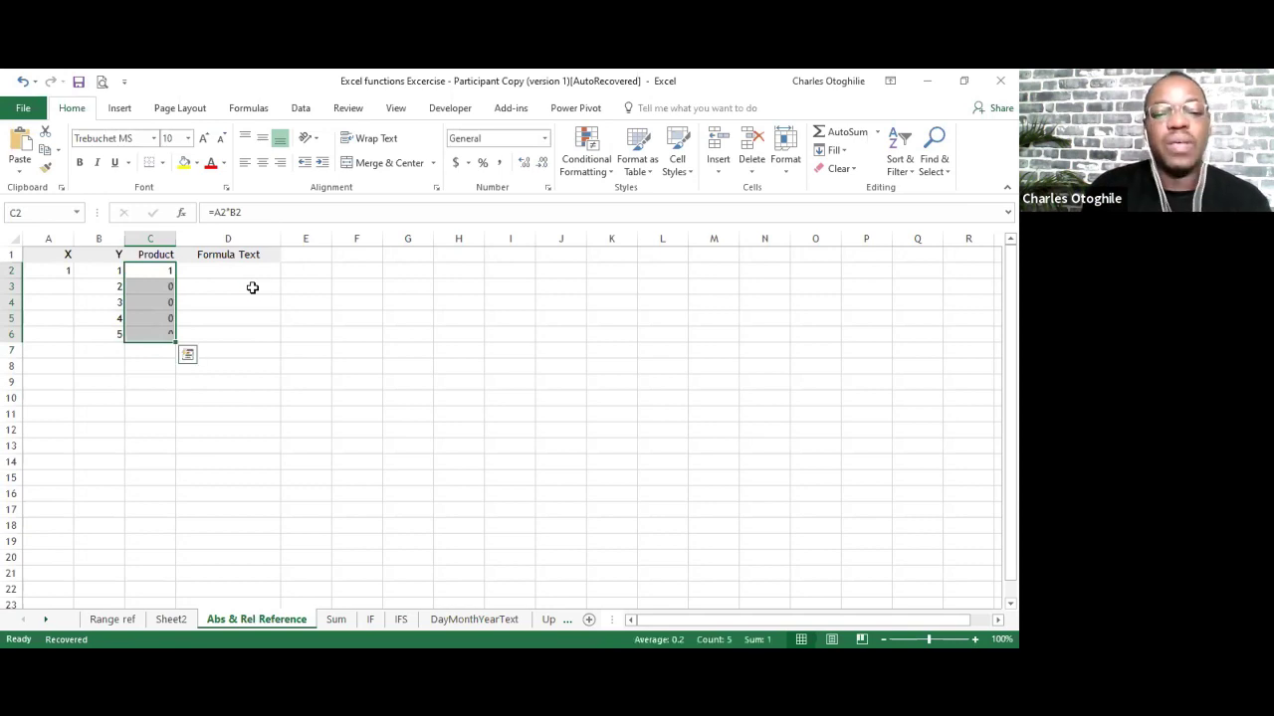
# Examine how the row references change in the copied Product formulas in C2 to C4.
pyautogui.press('Down')
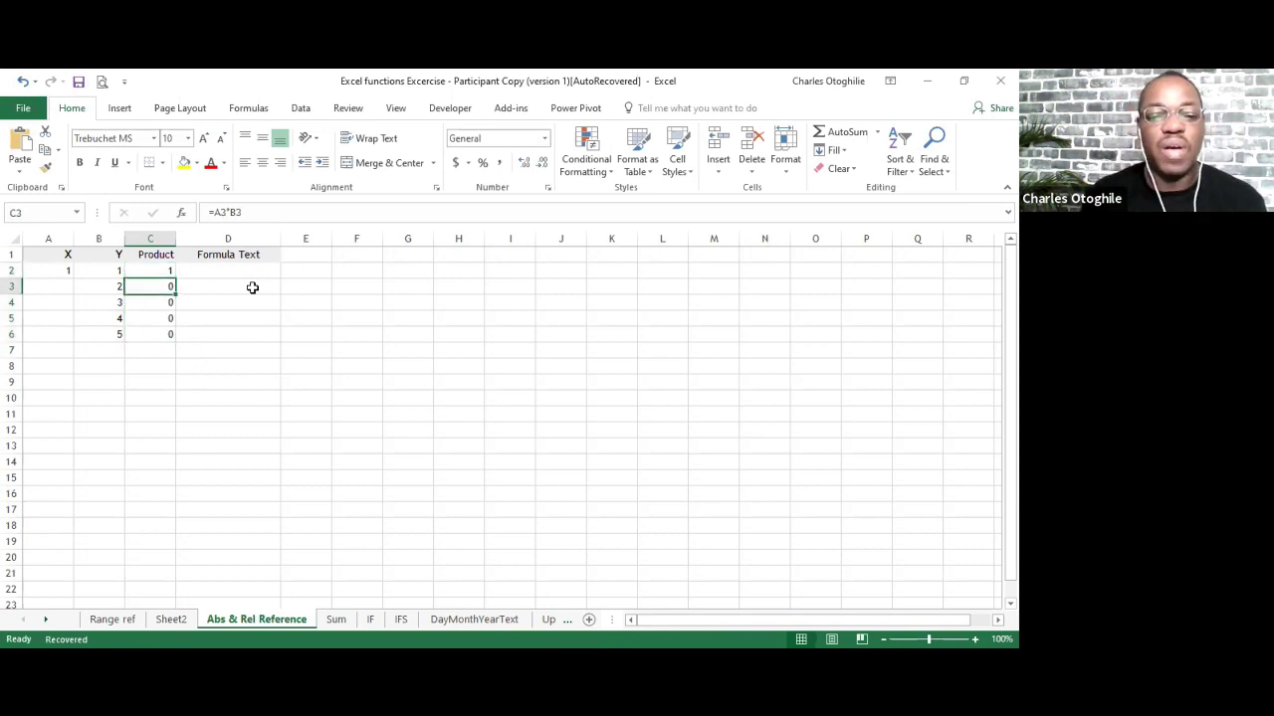
pyautogui.press('Down')
pyautogui.press('Up')
pyautogui.press('Up')
pyautogui.press('Down')
pyautogui.press('Down')
pyautogui.press('Up')
pyautogui.press('Down')
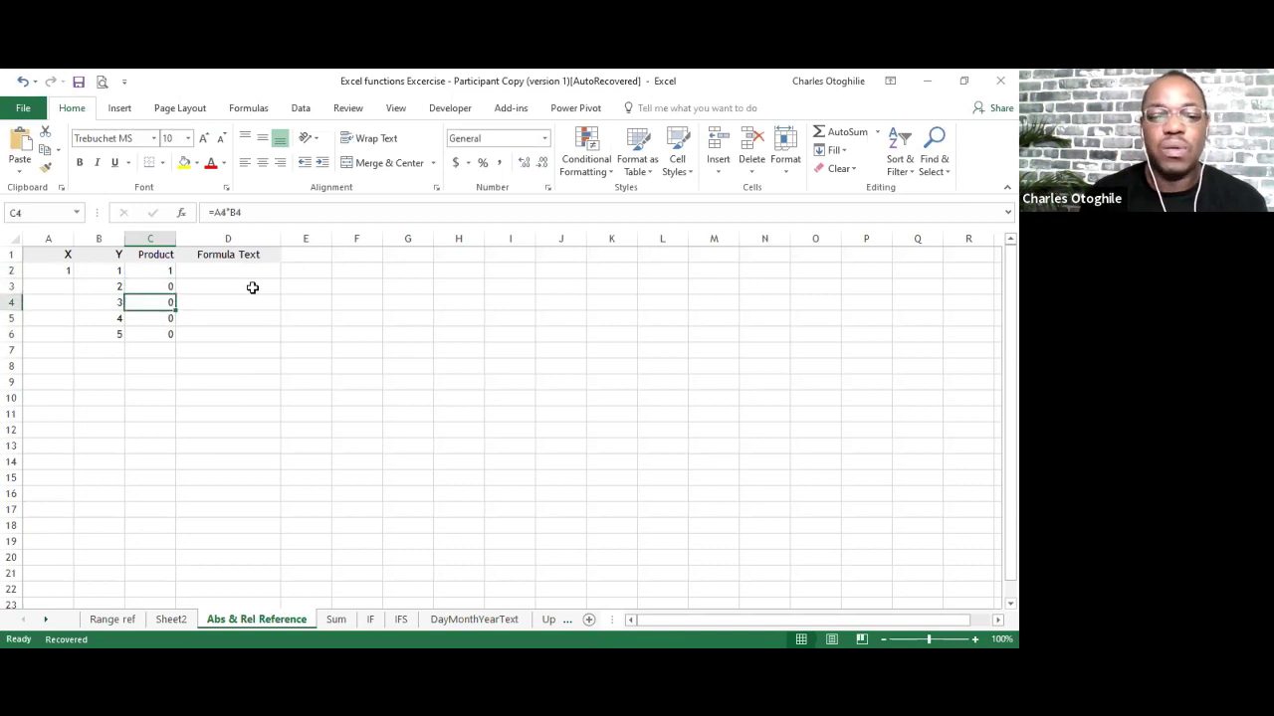
pyautogui.press('Up')
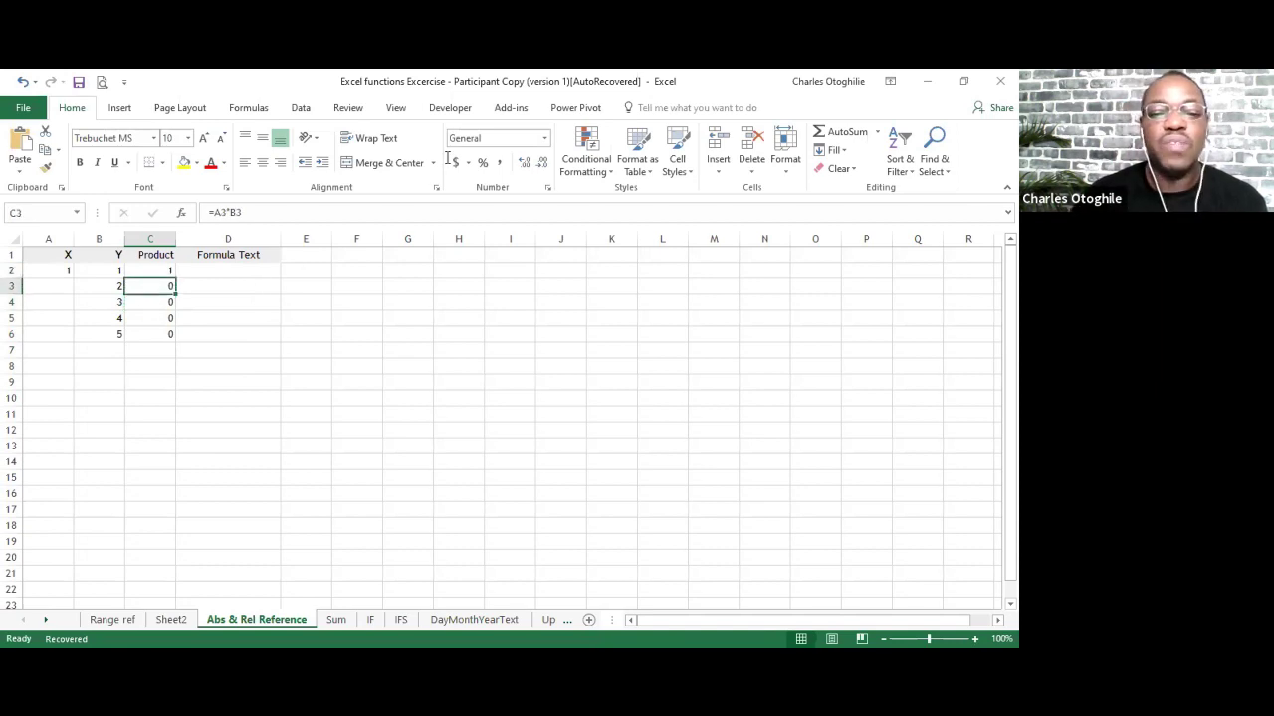
# Inspect the cells referenced by the formulas in C3 and C2, leaving the formulas as they are.
pyautogui.click(228, 212)
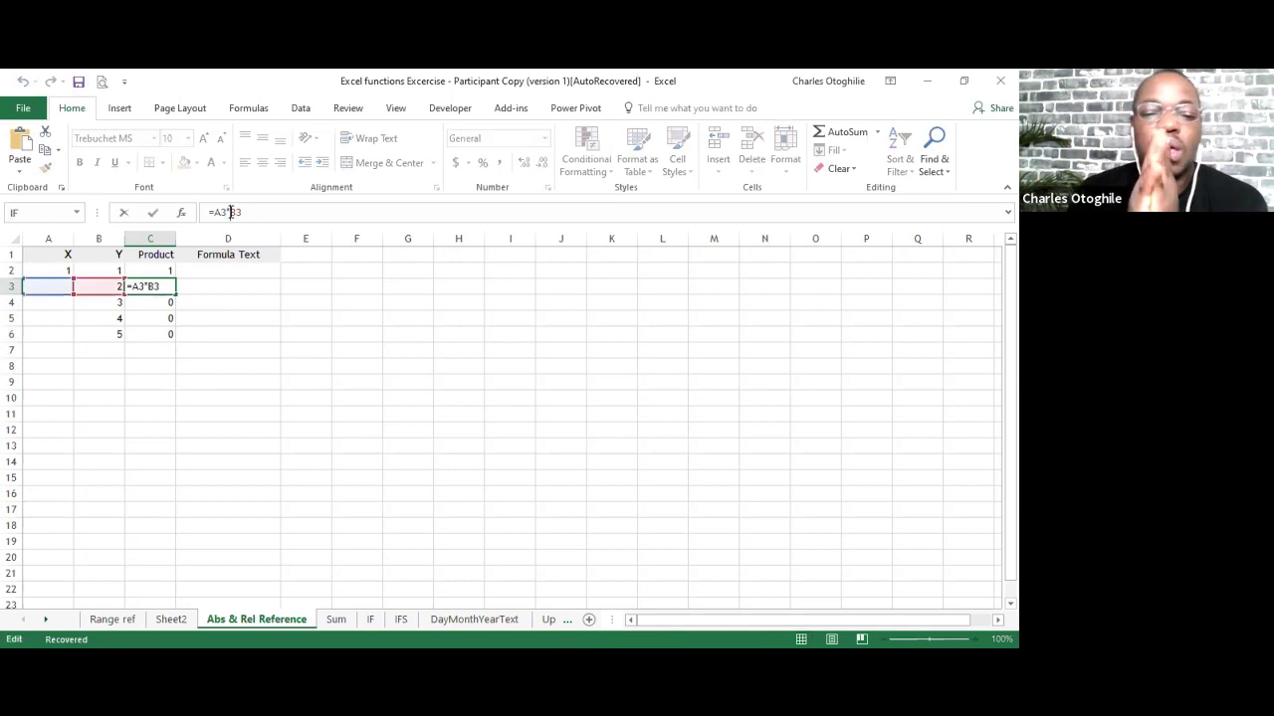
pyautogui.press('Escape')
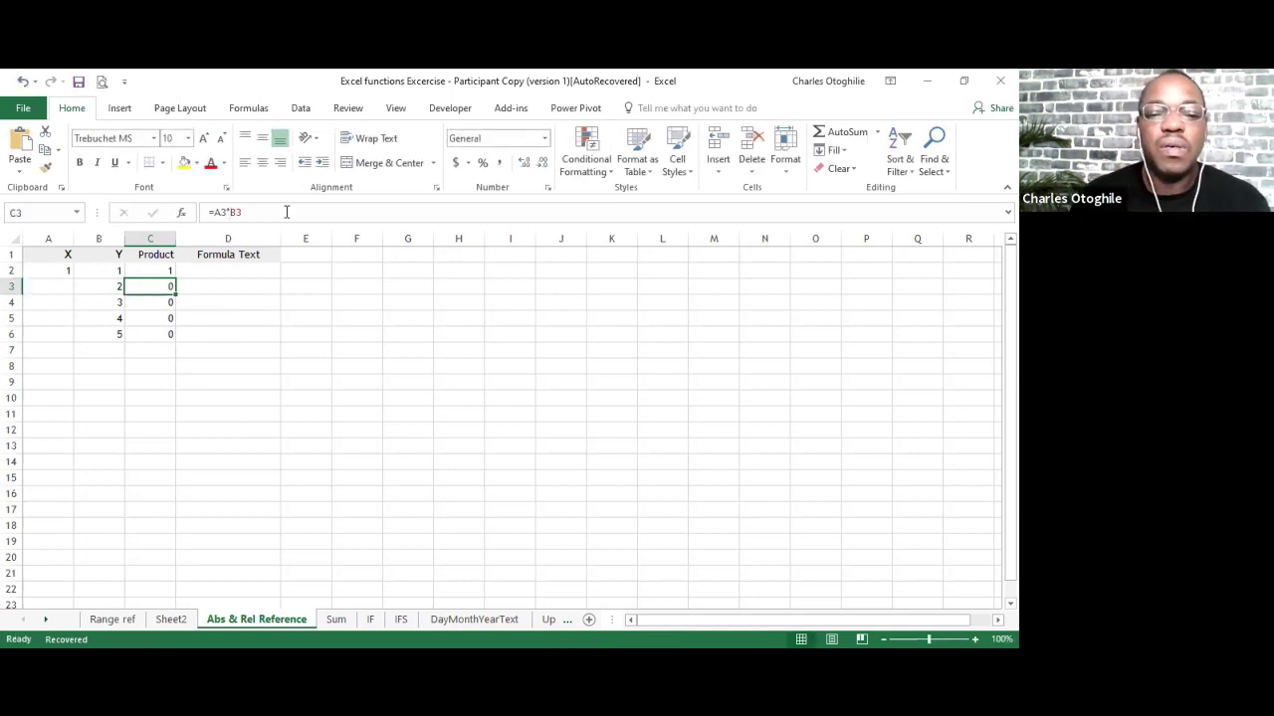
pyautogui.click(223, 212)
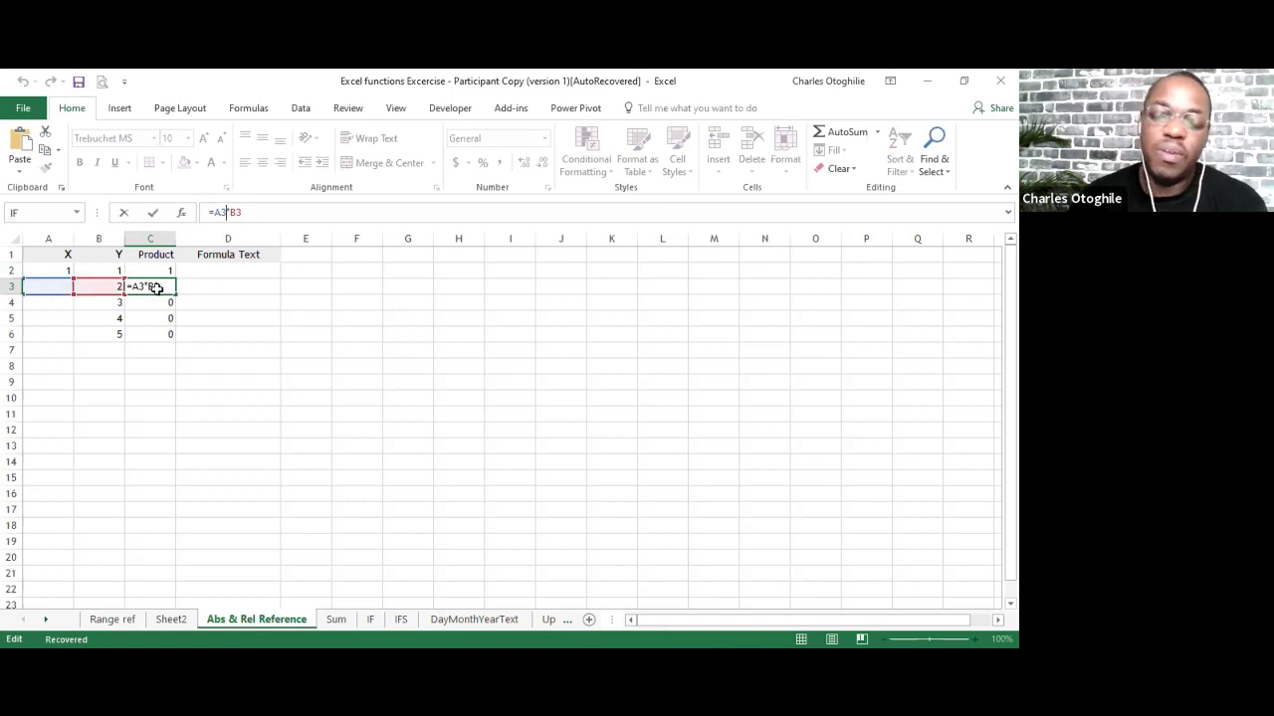
pyautogui.hotkey('ctrl', 'Return')
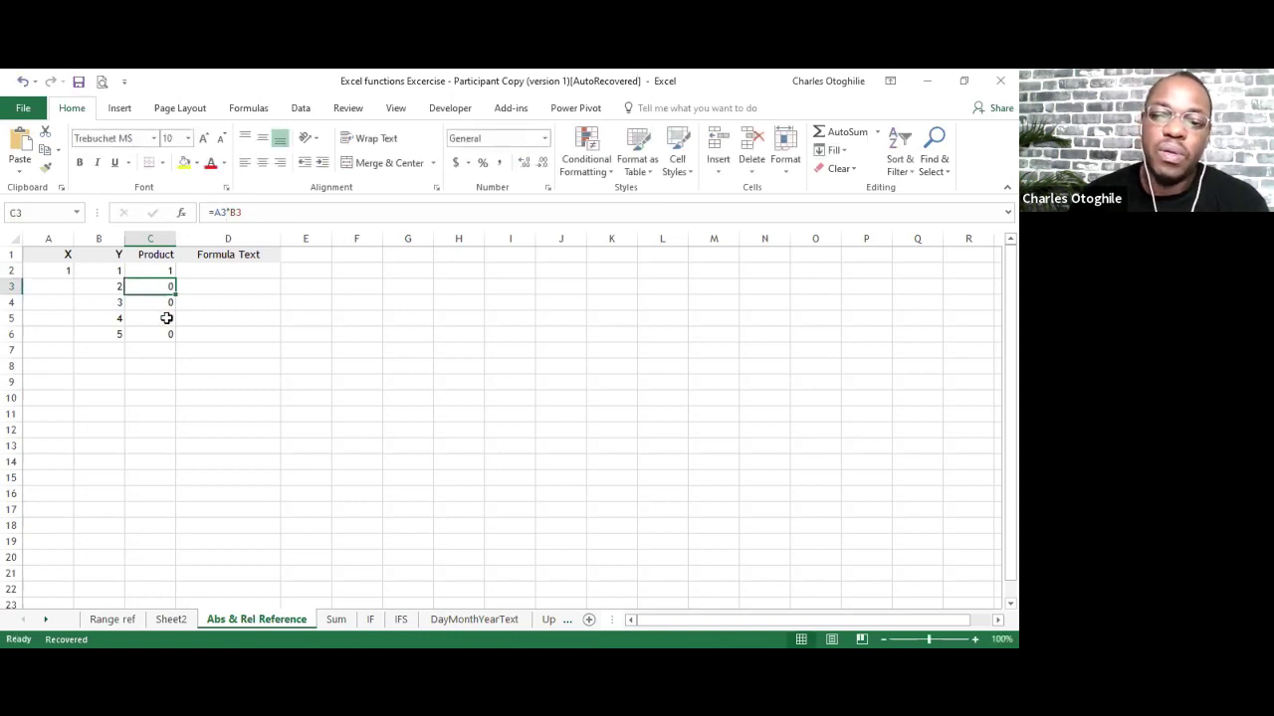
pyautogui.click(154, 270)
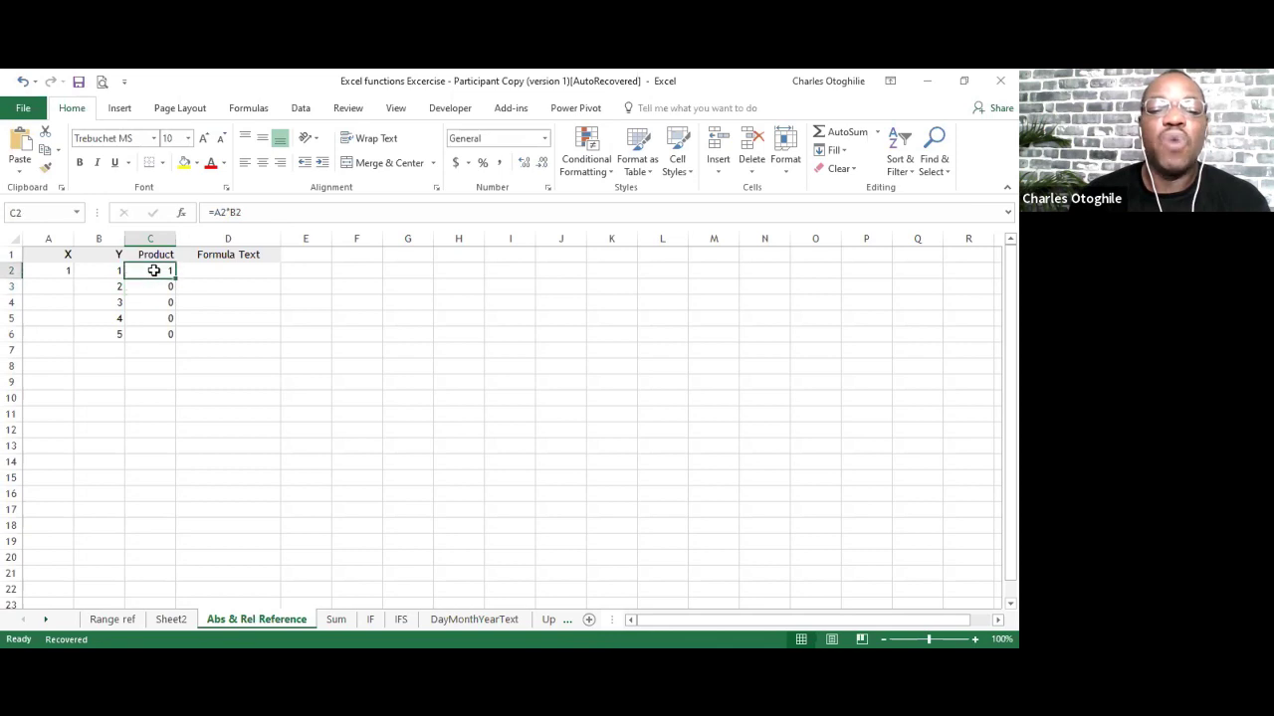
pyautogui.click(227, 212)
pyautogui.press('Escape')
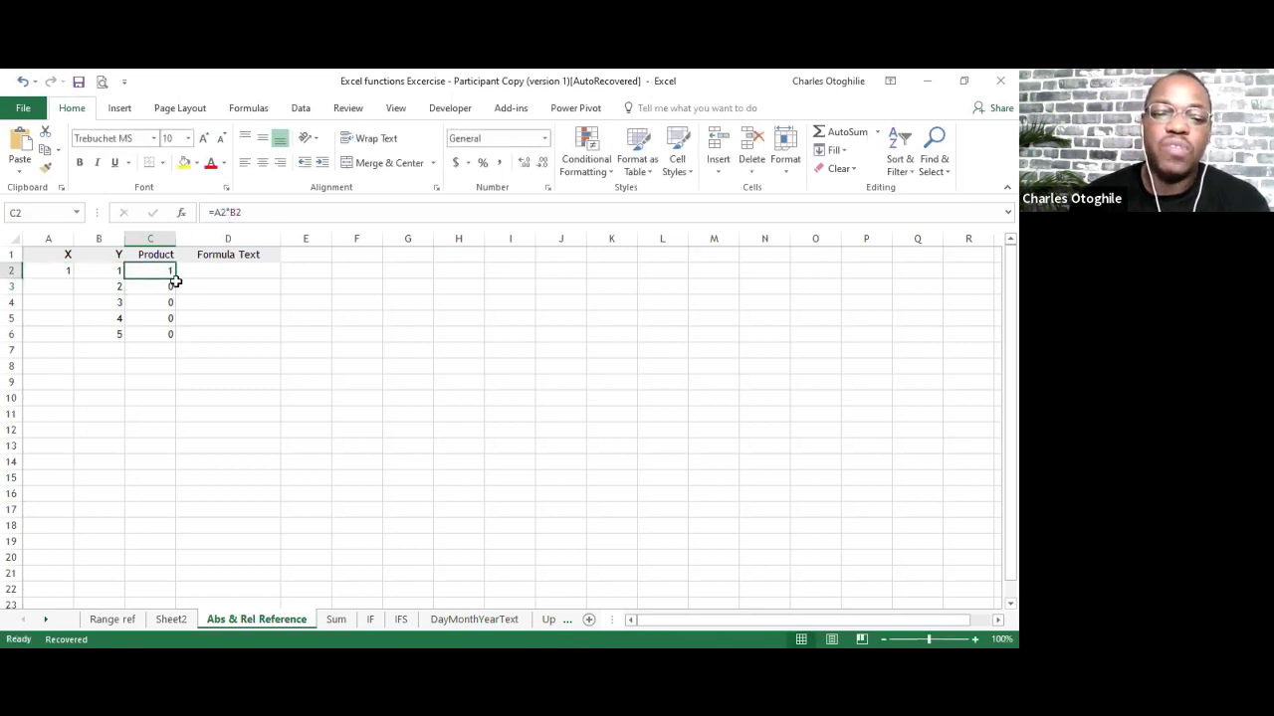
# Lock the row of the X reference in C2 so the formula reads =A$2*B2.
pyautogui.click(228, 212)
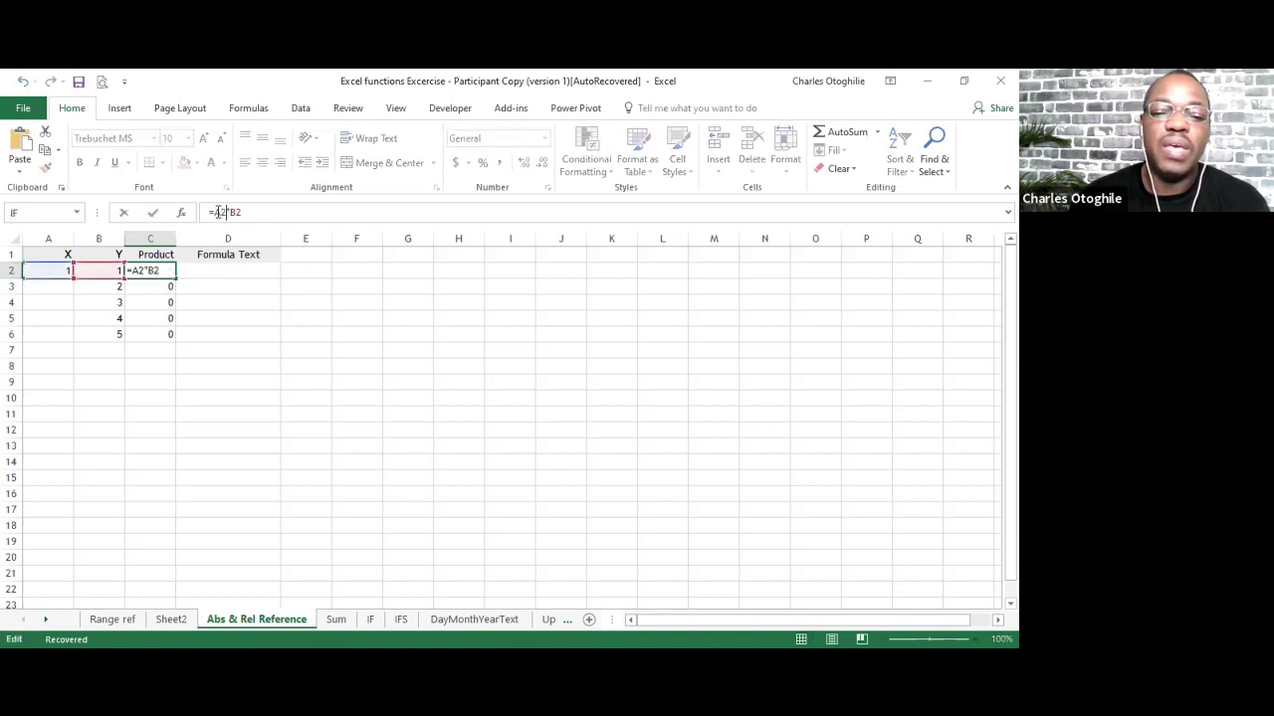
pyautogui.write('$')
pyautogui.press('Return')
# Fill the row-locked formula from C2 down through C6.
pyautogui.press('Up')
pyautogui.hotkey('shift', 'Down')
pyautogui.hotkey('shift', 'Down')
pyautogui.hotkey('shift', 'Down')
pyautogui.hotkey('shift', 'Down')
pyautogui.hotkey('shift', 'Down')
pyautogui.hotkey('shift', 'Up')
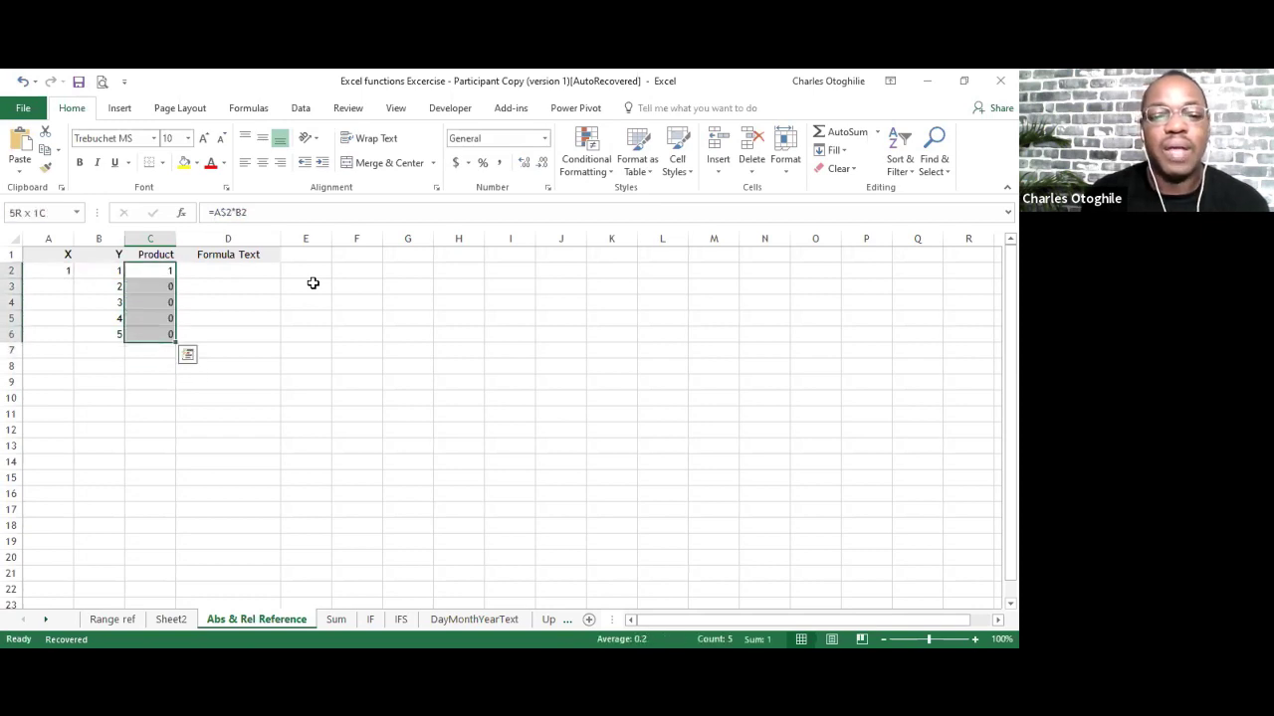
pyautogui.hotkey('ctrl', 'd')
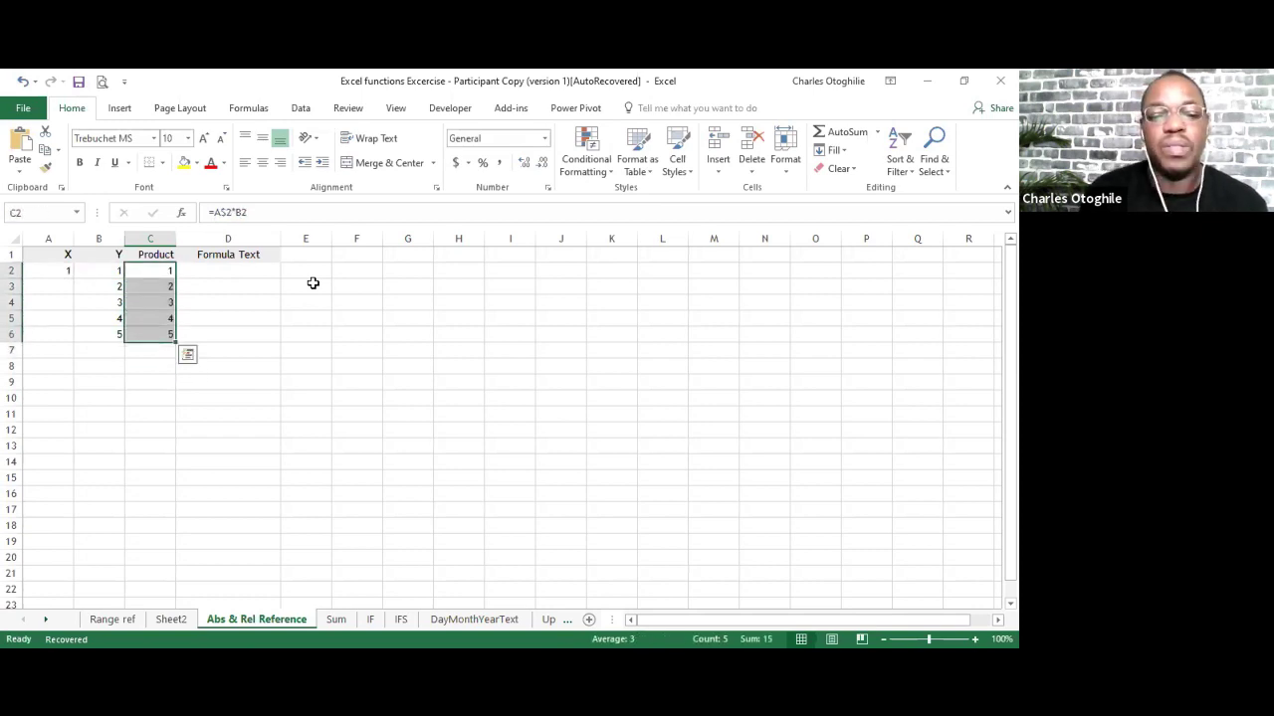
# Examine the X and Y references in each Product formula from C2 to C6.
pyautogui.press('Down')
pyautogui.press('Down')
pyautogui.press('Up')
pyautogui.press('Up')
pyautogui.press('Up')
pyautogui.press('Down')
pyautogui.press('Down')
pyautogui.press('Down')
pyautogui.press('Down')
pyautogui.press('Down')
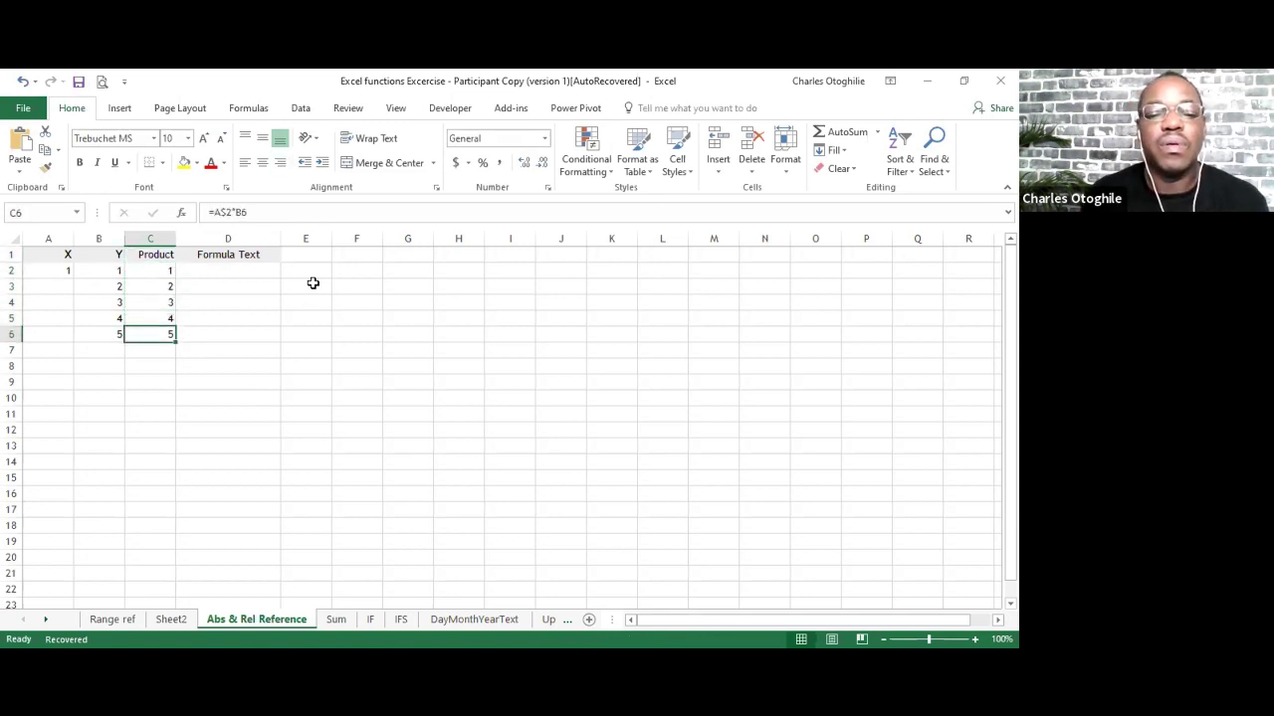
pyautogui.press('Up')
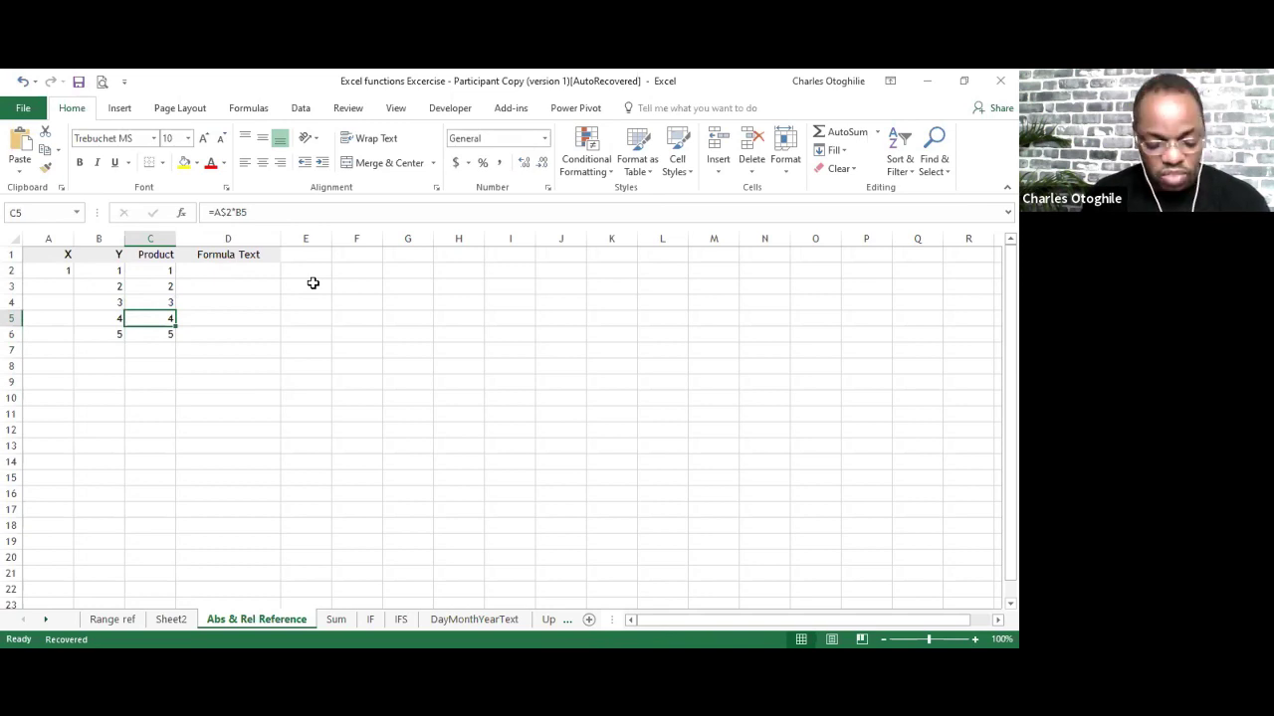
# Inspect the cells that the formula in C5 refers to, and compare it with the formula below.
pyautogui.press('F2')
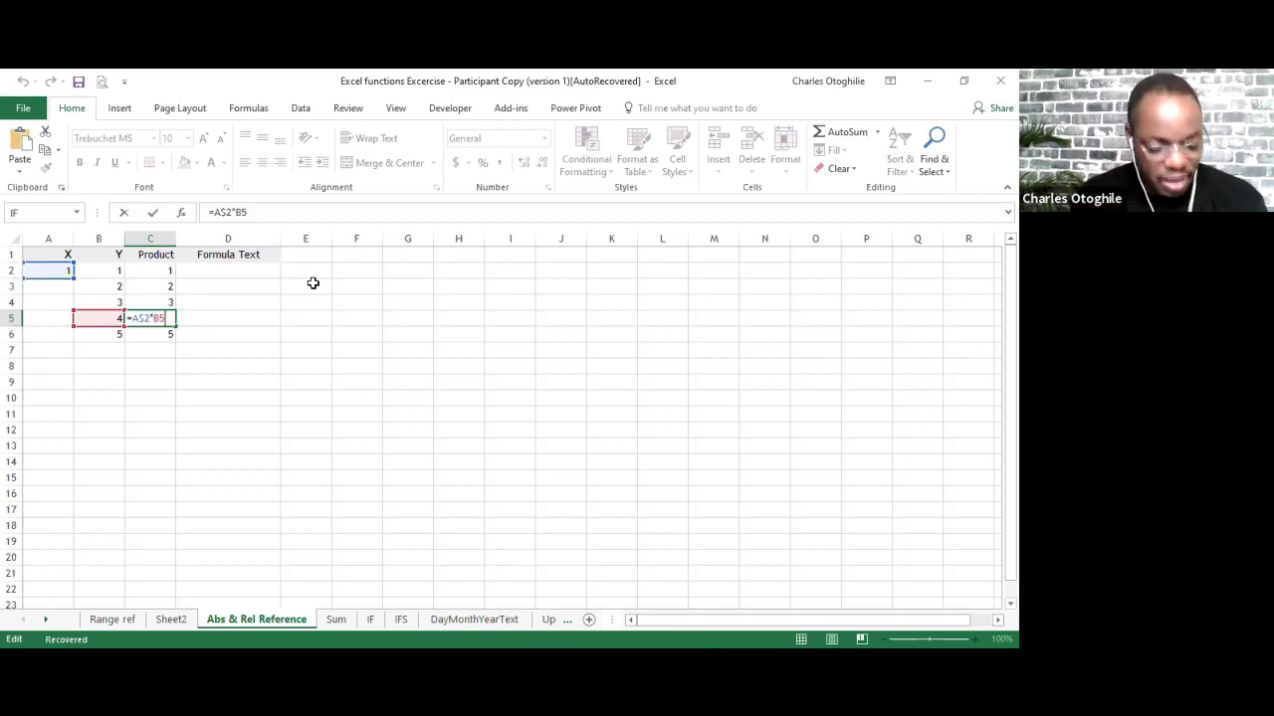
pyautogui.press('Escape')
pyautogui.press('Down')
pyautogui.press('Down')
pyautogui.press('Up')
pyautogui.press('Up')
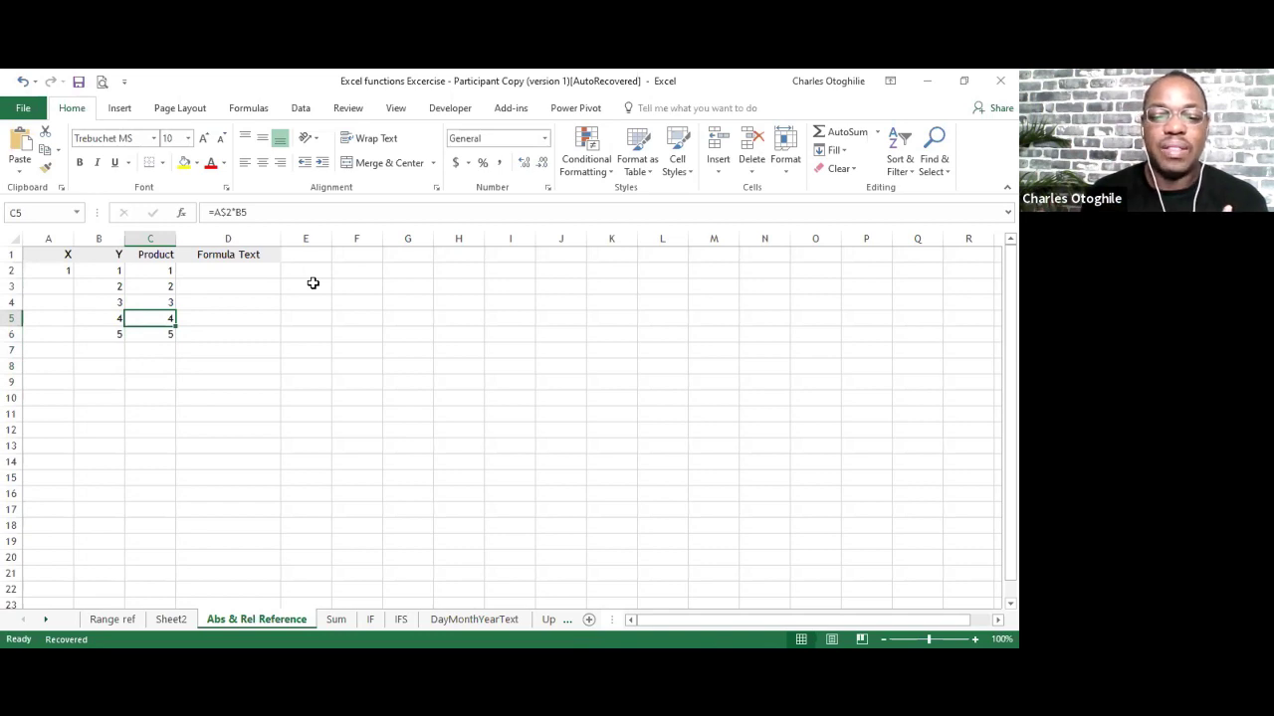
# Enter the value 1 in cell E8, below the table, as the start of a horizontal series.
pyautogui.press('Down')
pyautogui.press('Down')
pyautogui.press('Down')
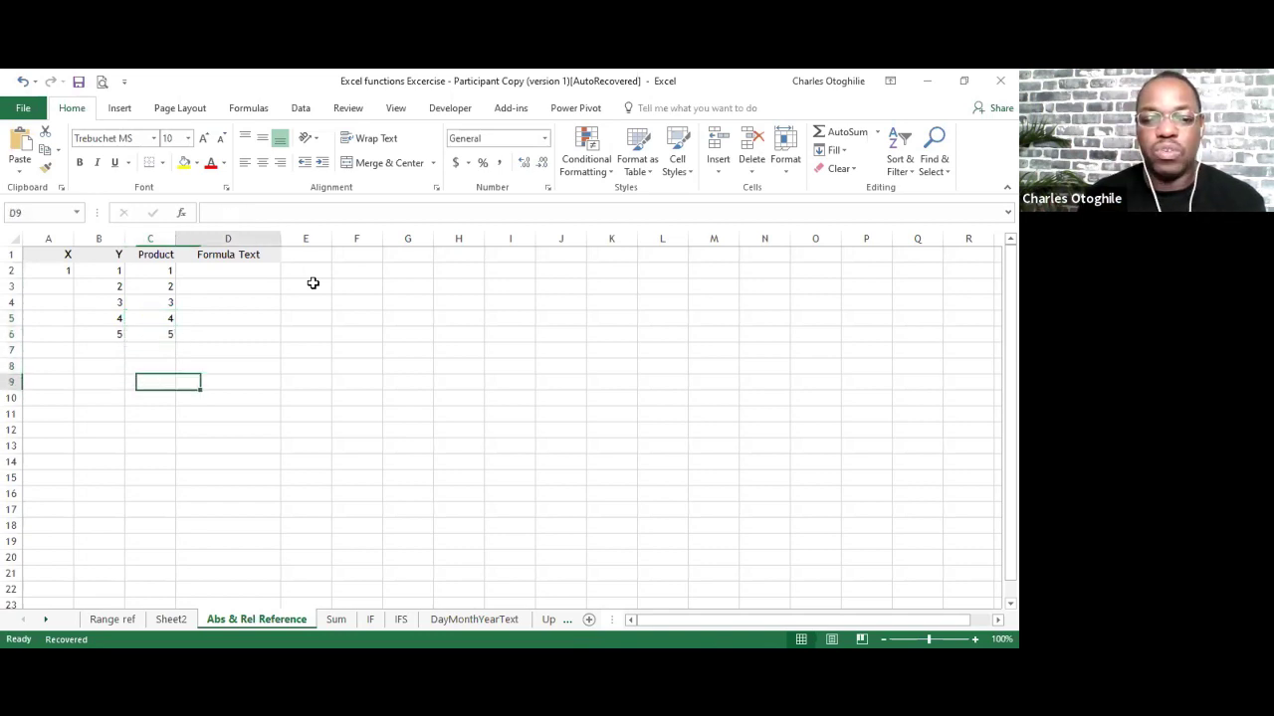
pyautogui.press('Right')
pyautogui.press('Right')
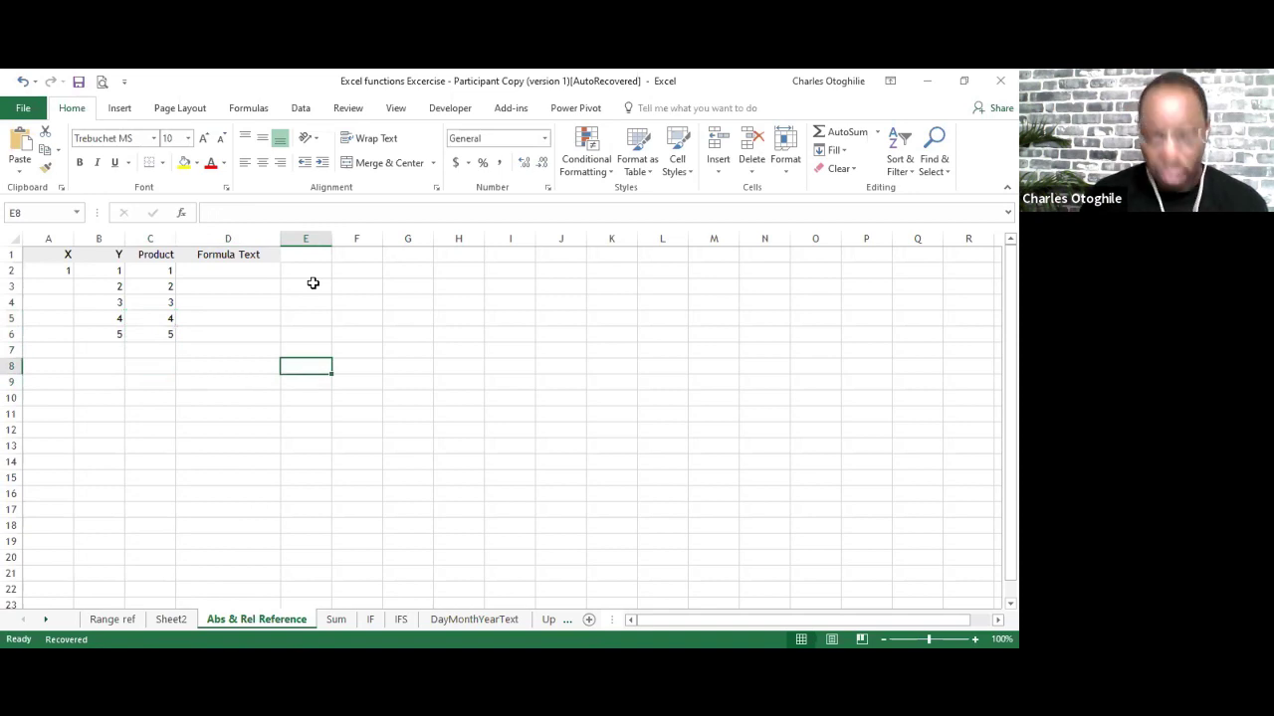
pyautogui.write('1')
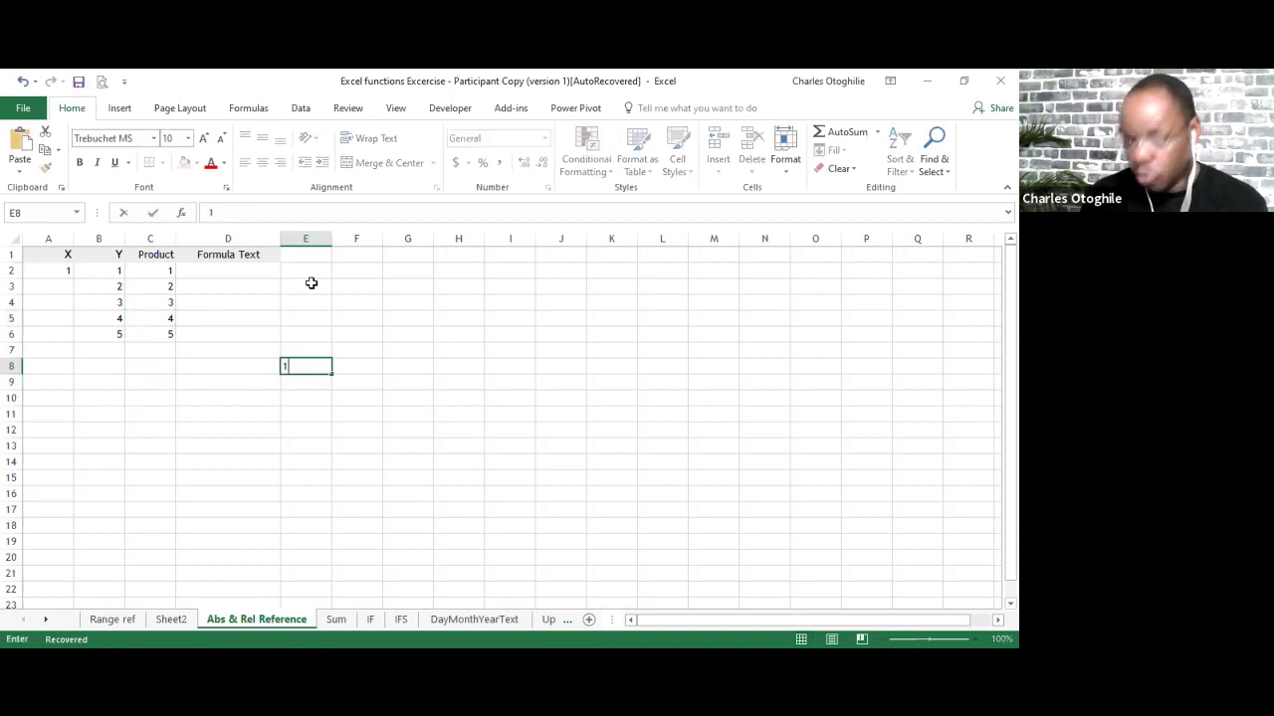
pyautogui.press('Right')
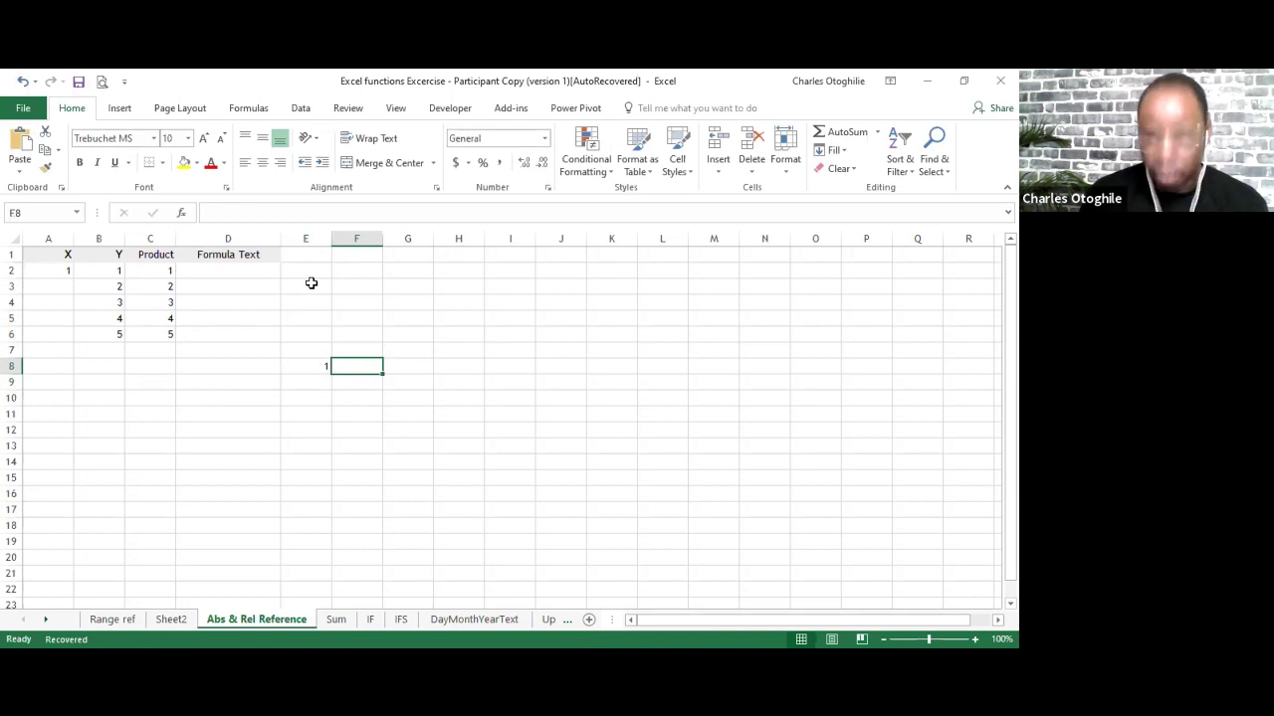
# Enter the formula =E8 in cell F8.
pyautogui.write('=')
pyautogui.press('Left')
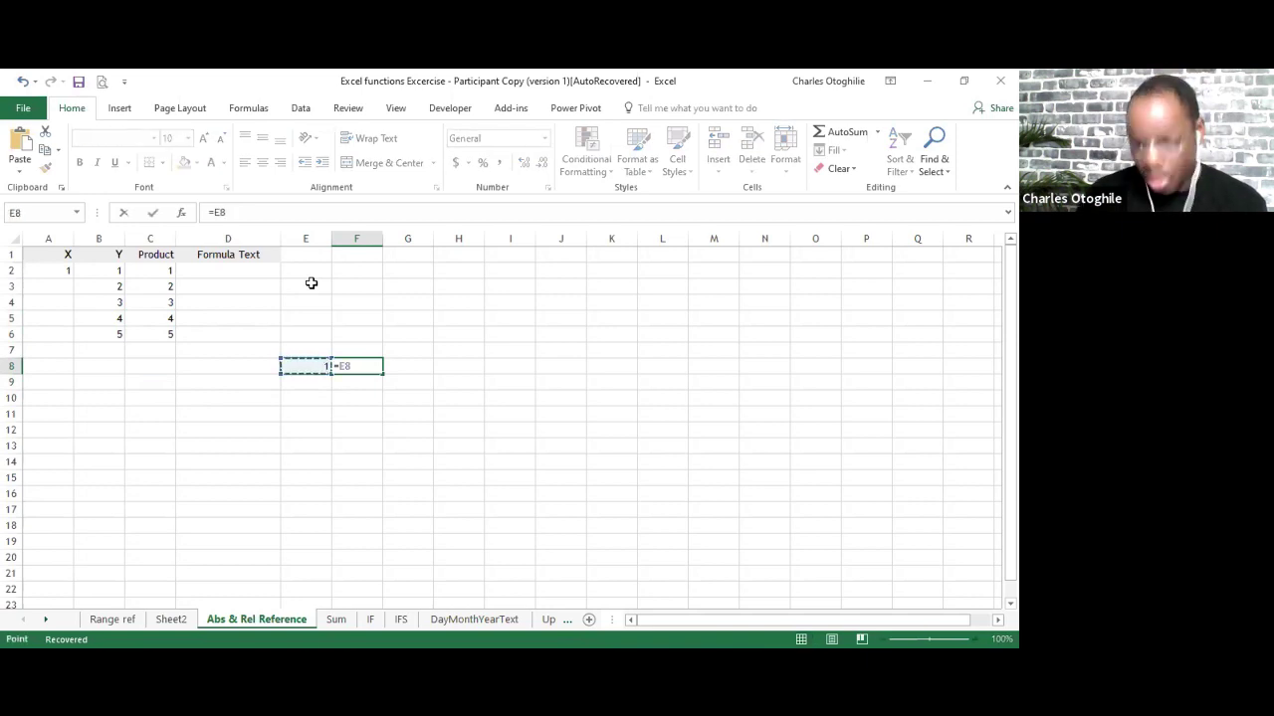
pyautogui.press('Return')
# Replace the formula in F8 with =E8+1.
pyautogui.press('Up')
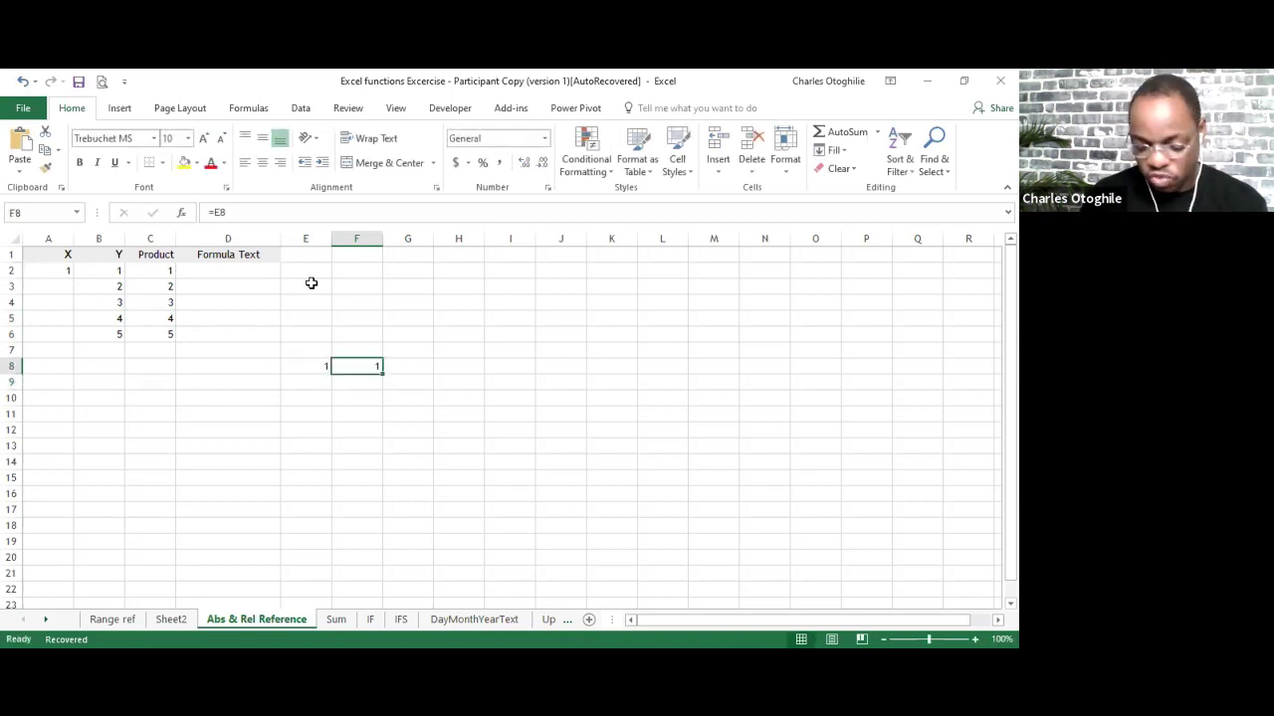
pyautogui.write('=')
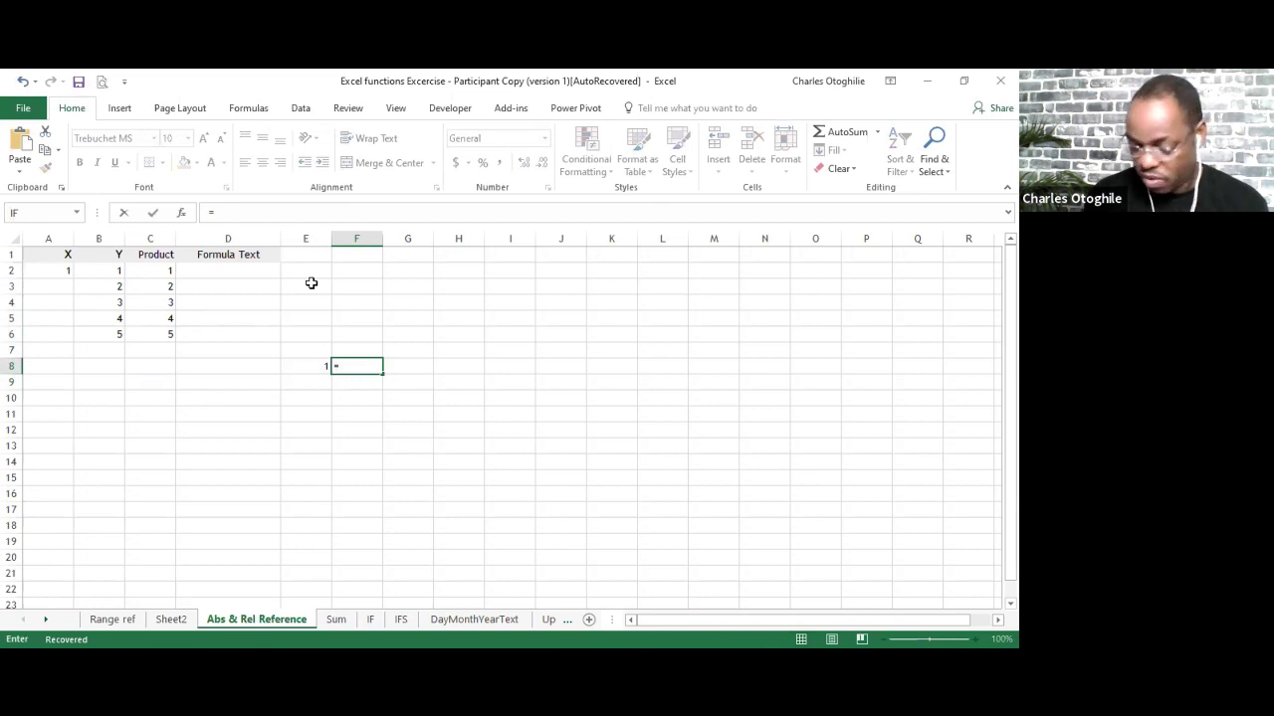
pyautogui.press('Left')
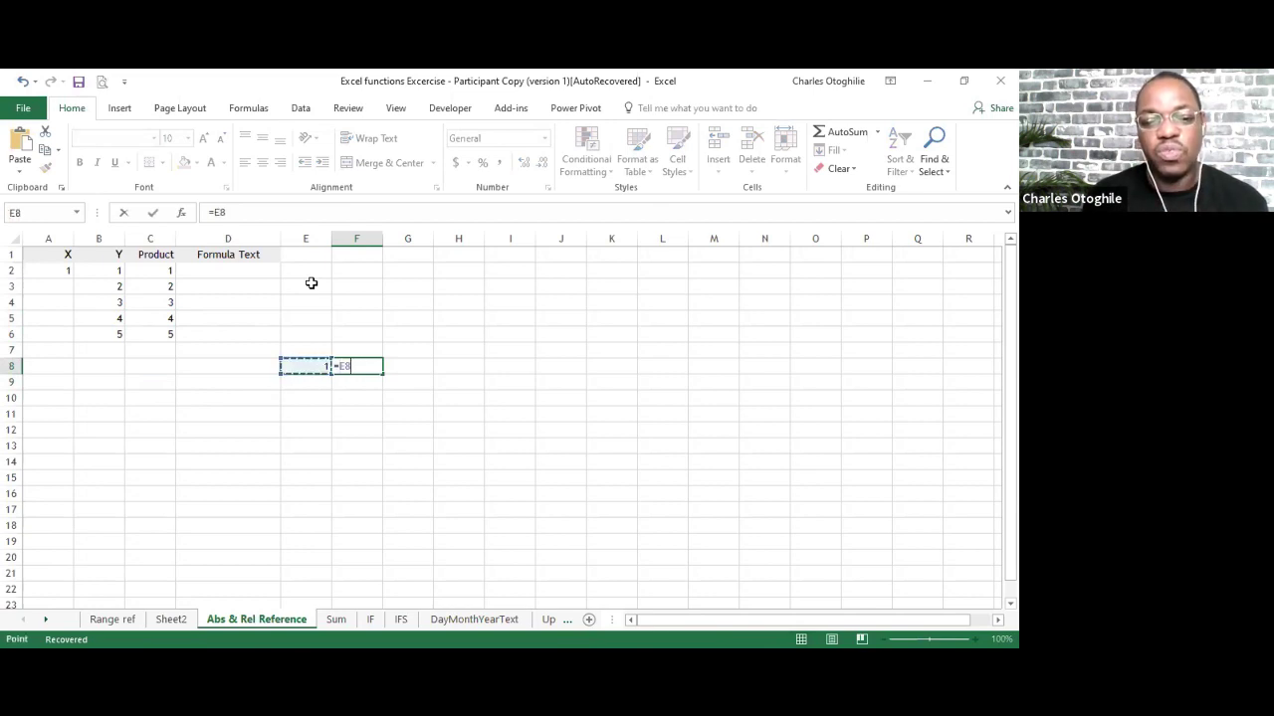
pyautogui.write('+1')
pyautogui.press('Return')
# Fill the formula from F8 across row 8 through N8.
pyautogui.press('Up')
pyautogui.hotkey('shift', 'Right')
pyautogui.hotkey('shift', 'Right')
pyautogui.hotkey('shift', 'Right')
pyautogui.hotkey('shift', 'Right')
pyautogui.hotkey('shift', 'Right')
pyautogui.hotkey('shift', 'Right')
pyautogui.hotkey('shift', 'Right')
pyautogui.hotkey('shift', 'Right')
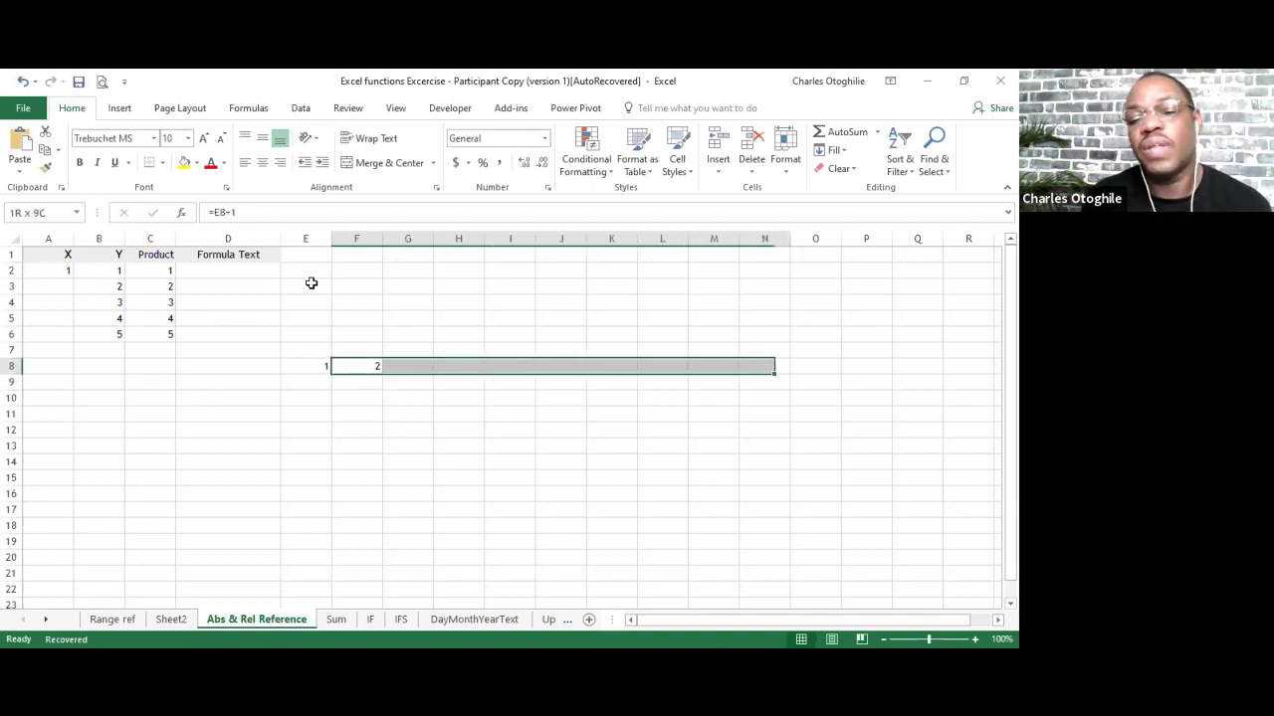
pyautogui.hotkey('ctrl', 'r')
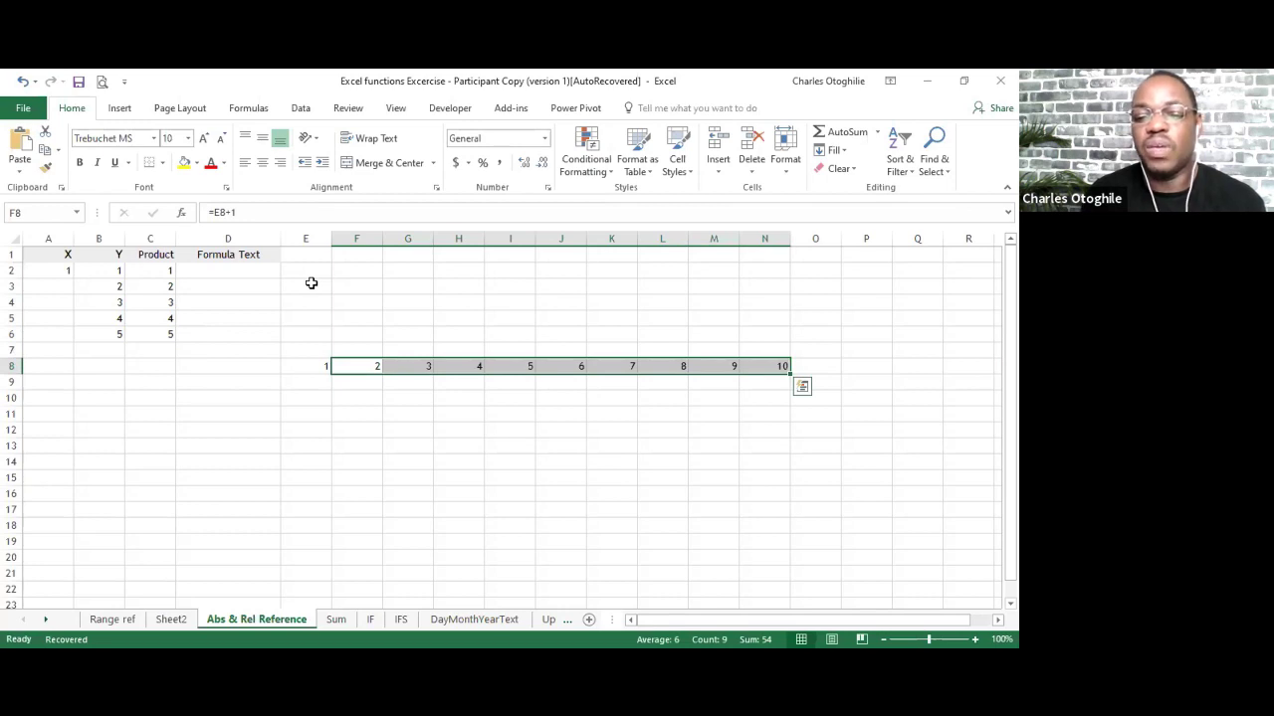
pyautogui.press('Down')
pyautogui.press('Down')
pyautogui.press('Left')
pyautogui.press('Left')
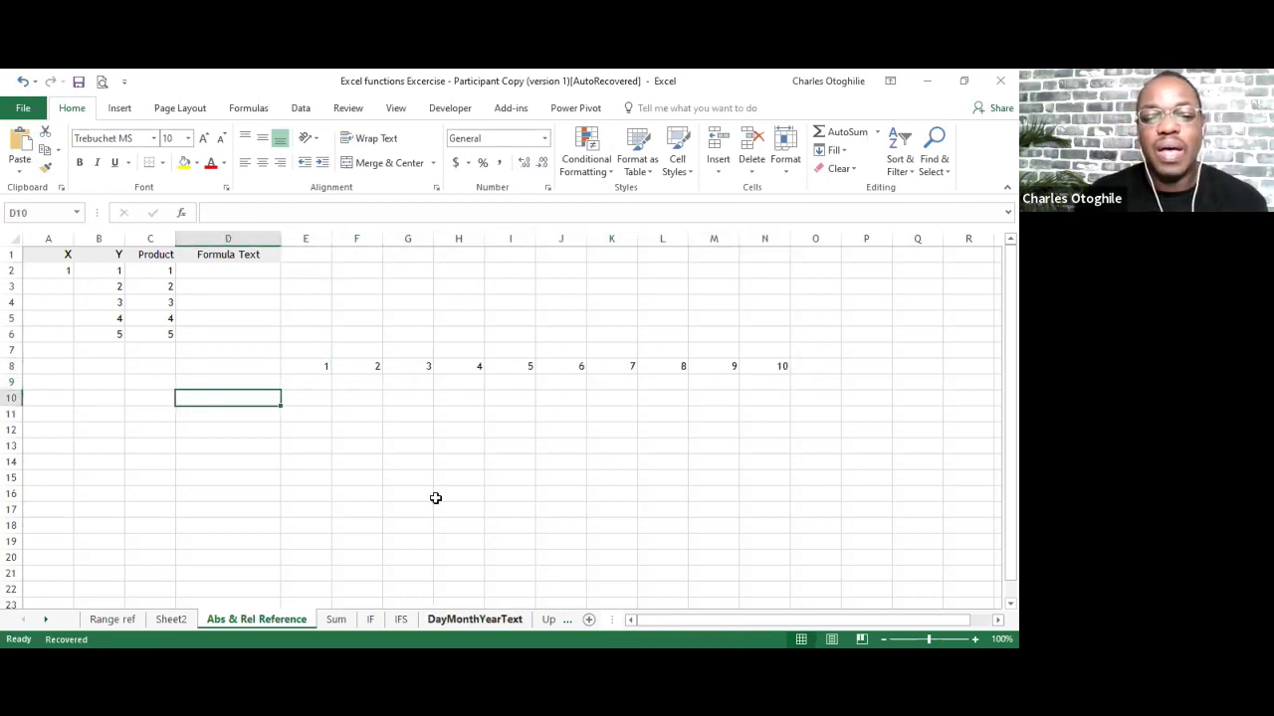
# Move the number series in E8:N8 one column over so that it starts in cell F8.
pyautogui.click(315, 366)
pyautogui.hotkey('shift', 'Right')
pyautogui.hotkey('shift', 'Right')
pyautogui.hotkey('shift', 'Right')
pyautogui.hotkey('shift', 'Right')
pyautogui.hotkey('shift', 'Right')
pyautogui.hotkey('shift', 'Right')
pyautogui.hotkey('shift', 'Right')
pyautogui.hotkey('shift', 'Right')
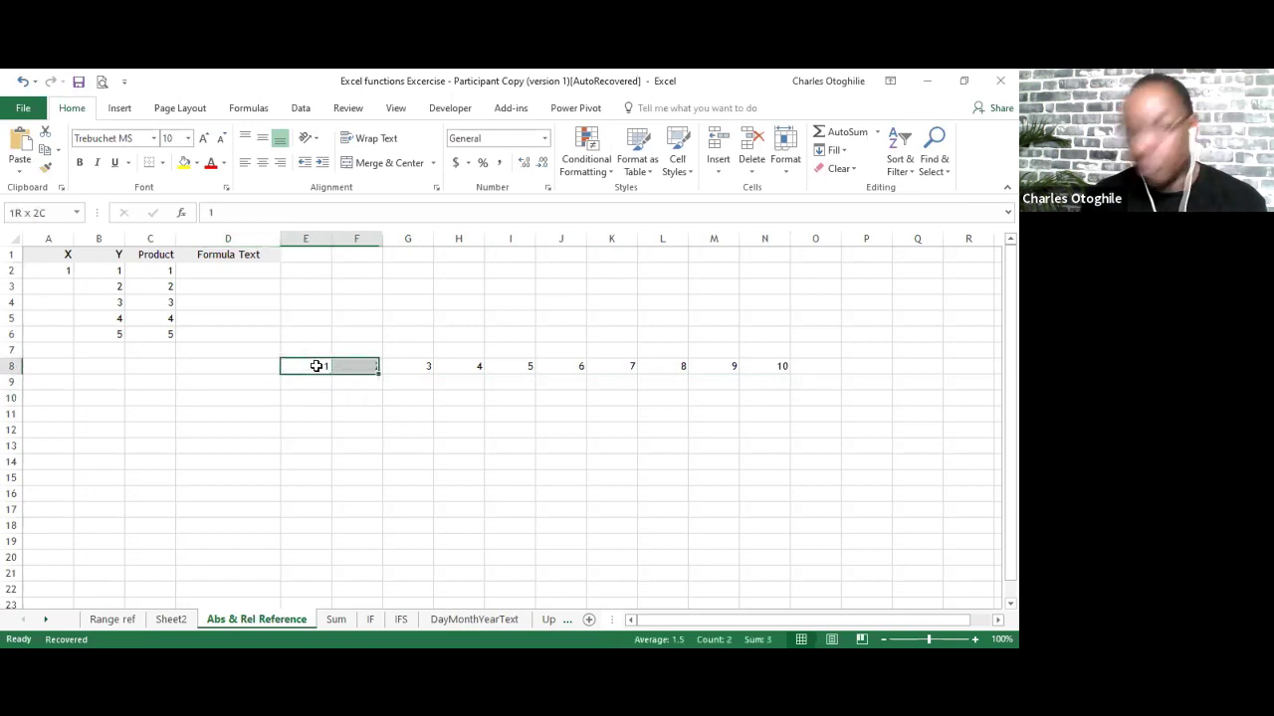
pyautogui.hotkey('shift', 'Right')
pyautogui.hotkey('shift', 'Right')
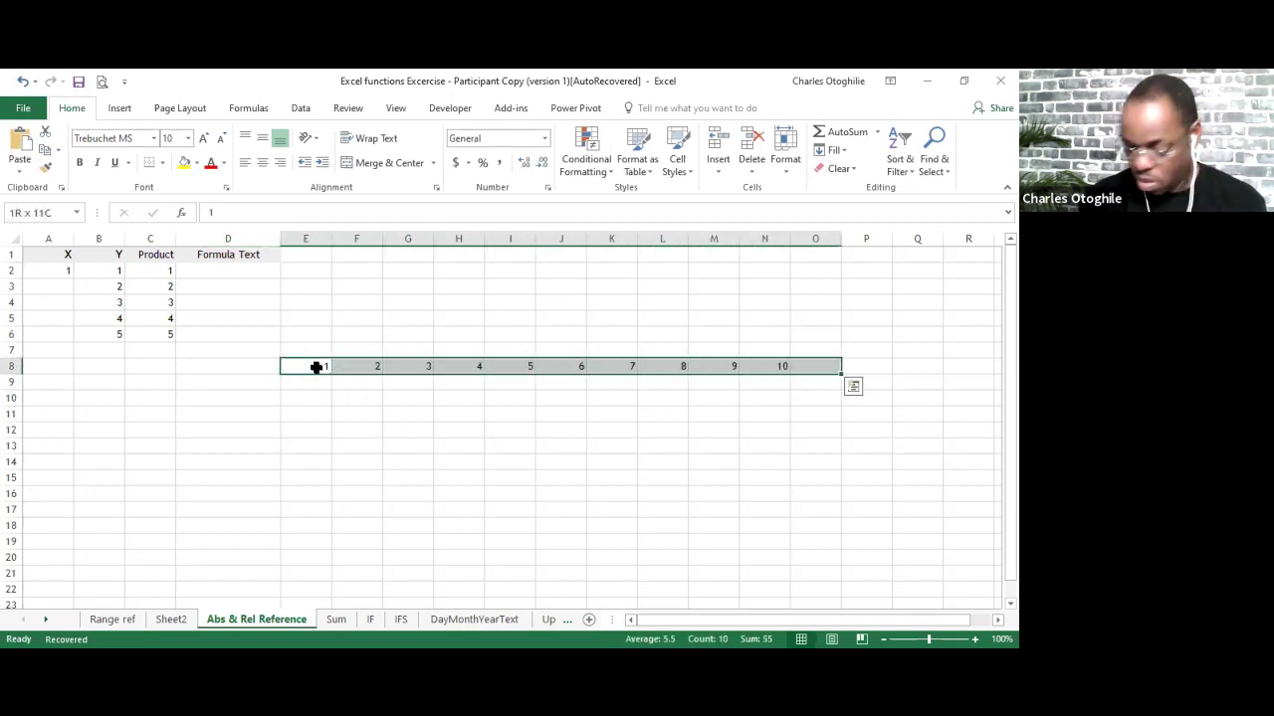
pyautogui.hotkey('shift', 'Left')
pyautogui.hotkey('ctrl', 'x')
pyautogui.press('Right')
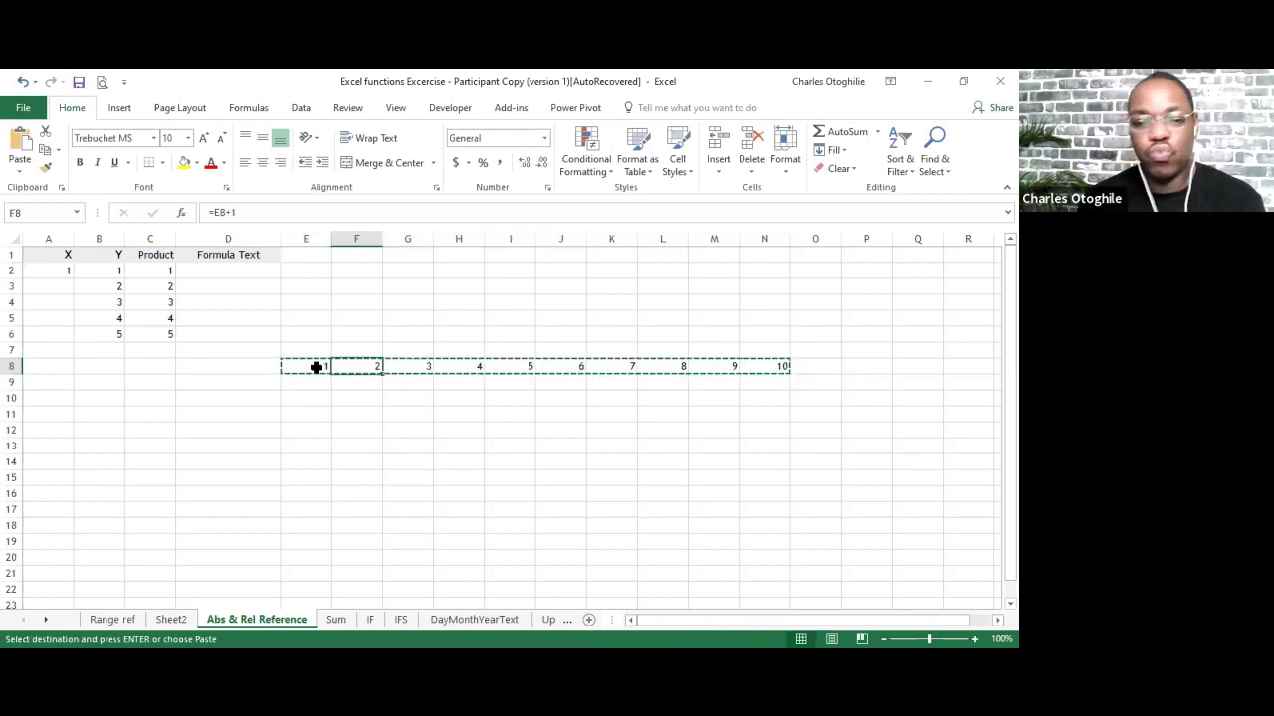
pyautogui.hotkey('ctrl', 'v')
pyautogui.press('Down')
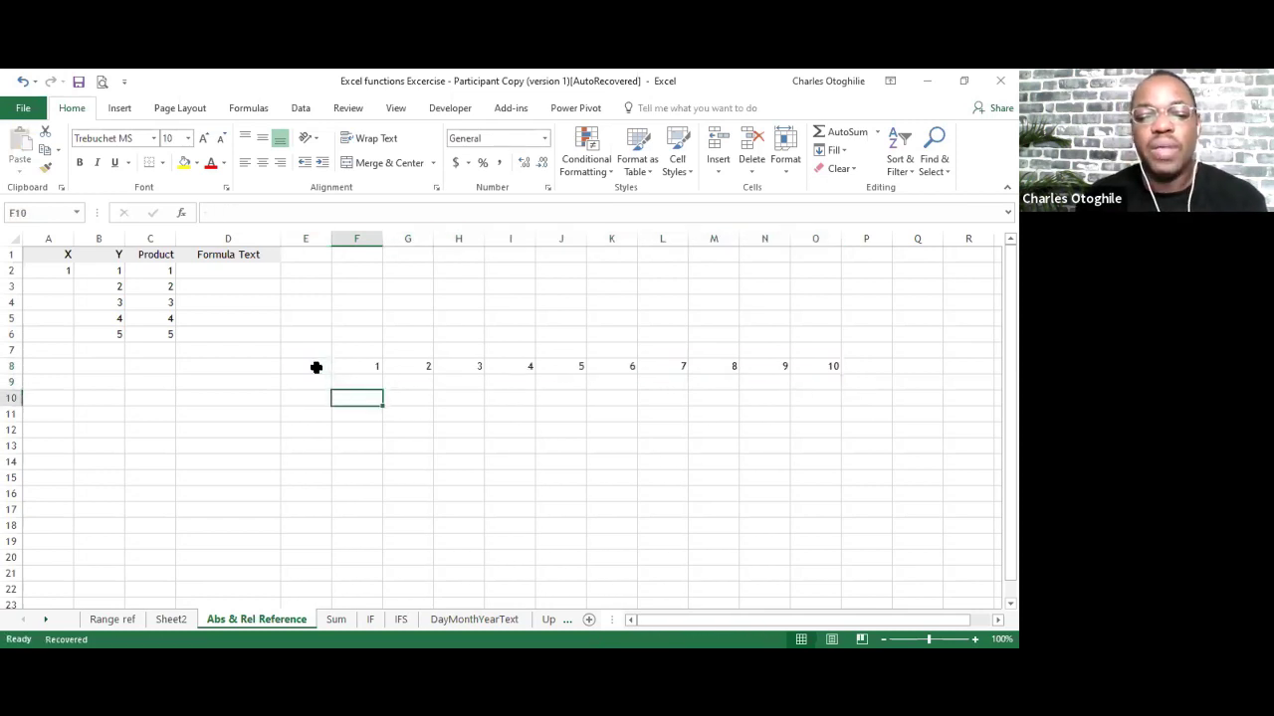
# Start a vertical series with the value 1 in cell E9 and the formula =E9+1 in E10.
pyautogui.press('Left')
pyautogui.write('1')
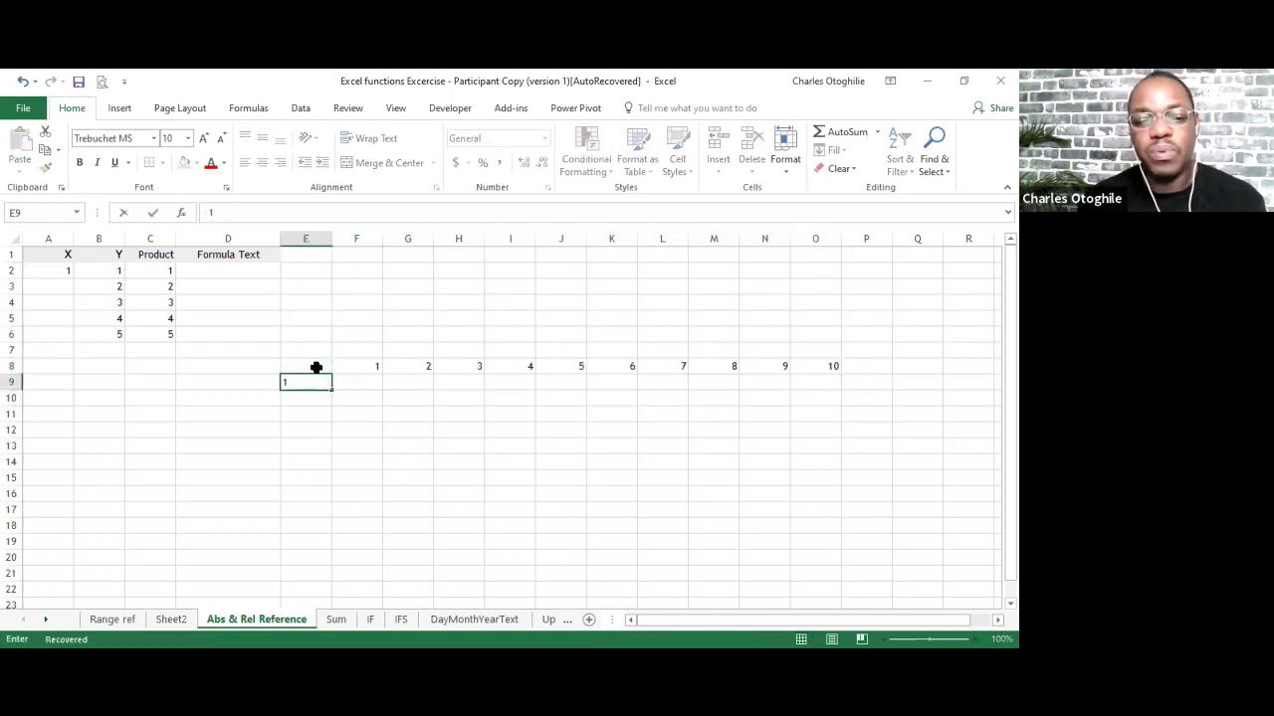
pyautogui.press('Return')
pyautogui.write('=')
pyautogui.press('Up')
pyautogui.write('+1')
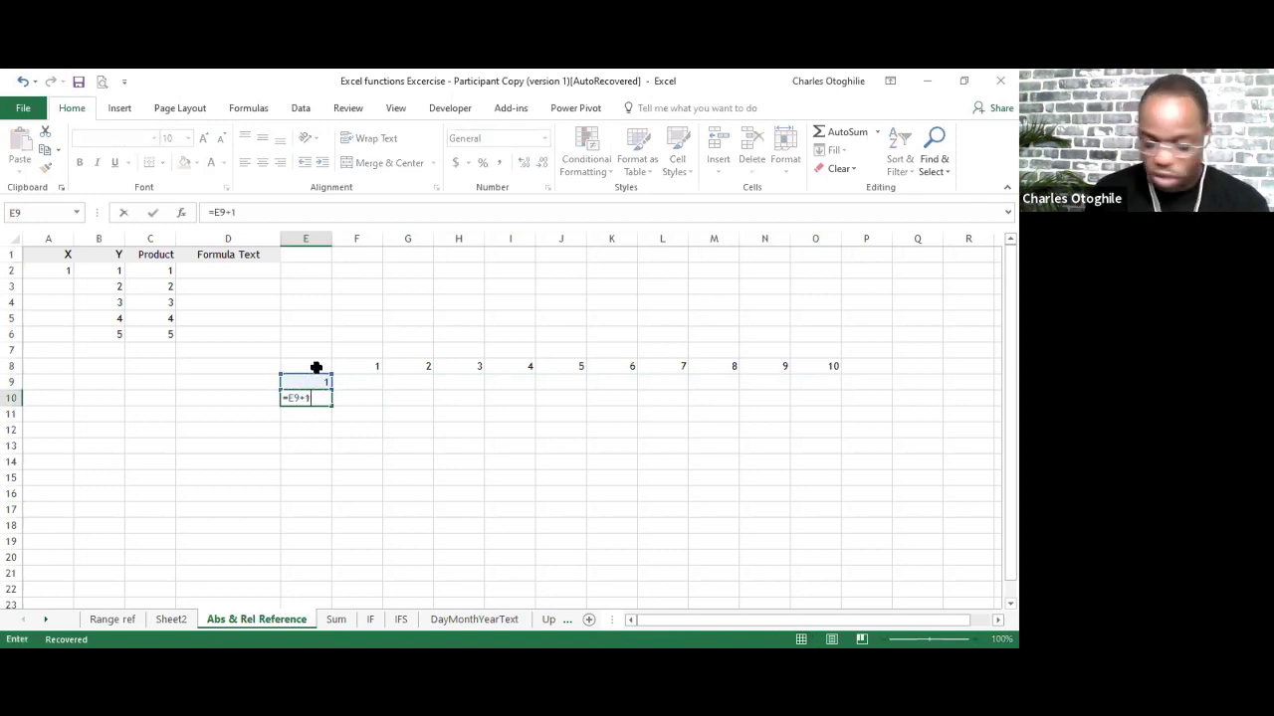
pyautogui.press('Return')
# Fill the formula from E10 down column E through E19.
pyautogui.press('Up')
pyautogui.hotkey('shift', 'Down')
pyautogui.hotkey('shift', 'Down')
pyautogui.hotkey('shift', 'Down')
pyautogui.hotkey('shift', 'Down')
pyautogui.hotkey('shift', 'Down')
pyautogui.hotkey('shift', 'Down')
pyautogui.hotkey('shift', 'Down')
pyautogui.hotkey('shift', 'Down')
pyautogui.hotkey('shift', 'Down')
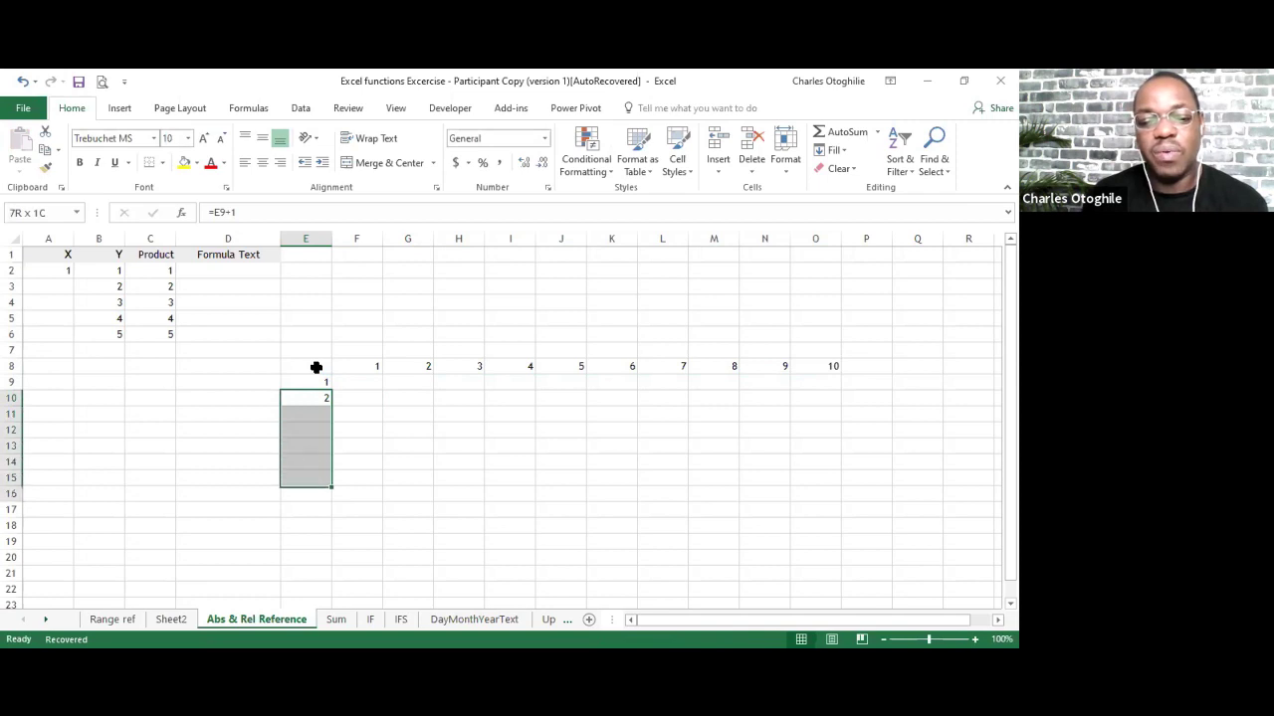
pyautogui.hotkey('ctrl', 'd')
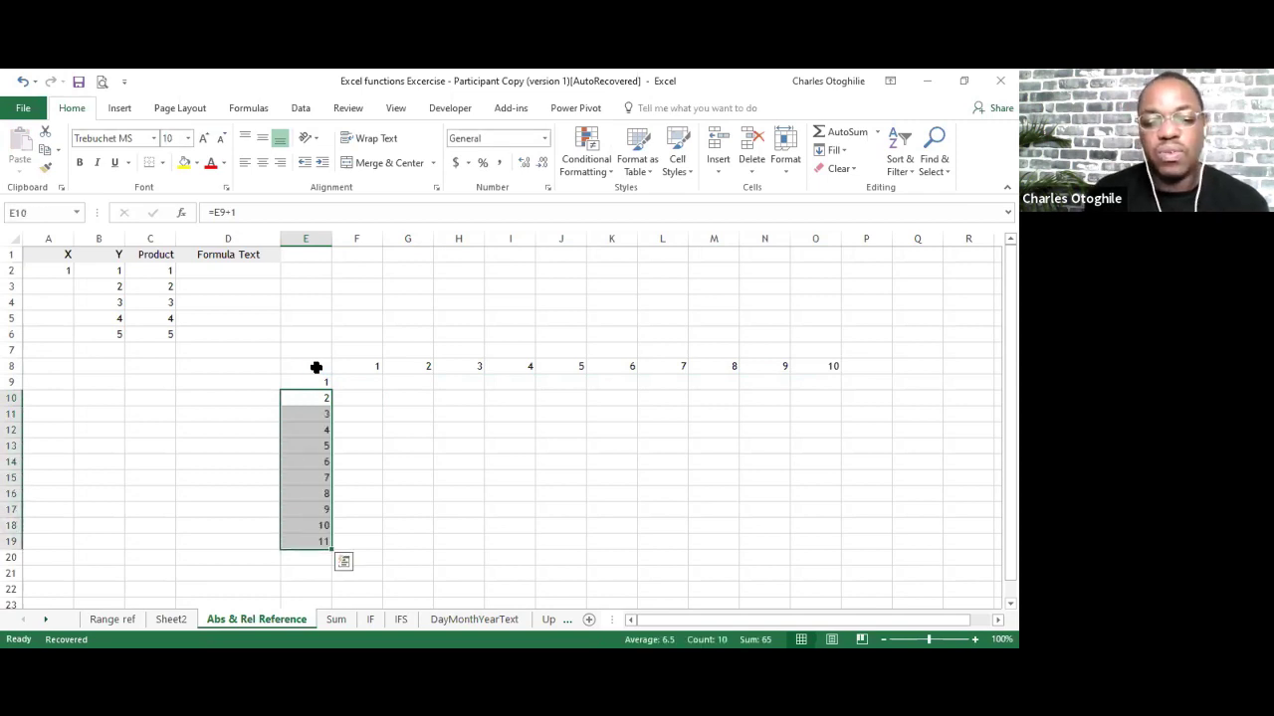
# Delete the surplus last number of the vertical series in cell E19.
pyautogui.press('Down')
pyautogui.press('Down')
pyautogui.press('Down')
pyautogui.press('Down')
pyautogui.press('Down')
pyautogui.press('Down')
pyautogui.press('Down')
pyautogui.press('Down')
pyautogui.press('Down')
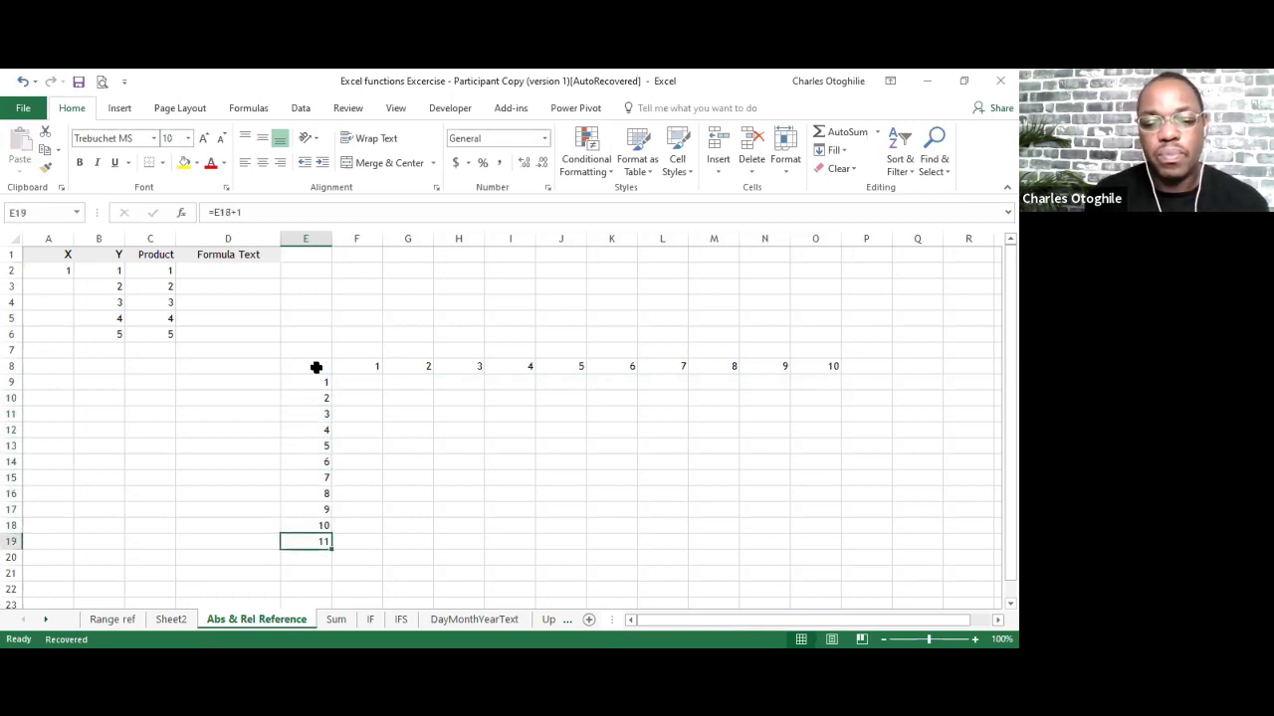
pyautogui.press('Delete')
# Examine how the numbers in row 8 and column E pair up across the empty grid F9:O18.
pyautogui.press('Right')
pyautogui.press('Right')
pyautogui.press('Right')
pyautogui.press('Right')
pyautogui.press('Left')
pyautogui.press('Left')
pyautogui.press('Up')
pyautogui.press('Up')
pyautogui.press('Up')
pyautogui.press('Up')
pyautogui.press('Up')
pyautogui.press('Up')
pyautogui.press('Up')
pyautogui.press('Up')
pyautogui.press('Up')
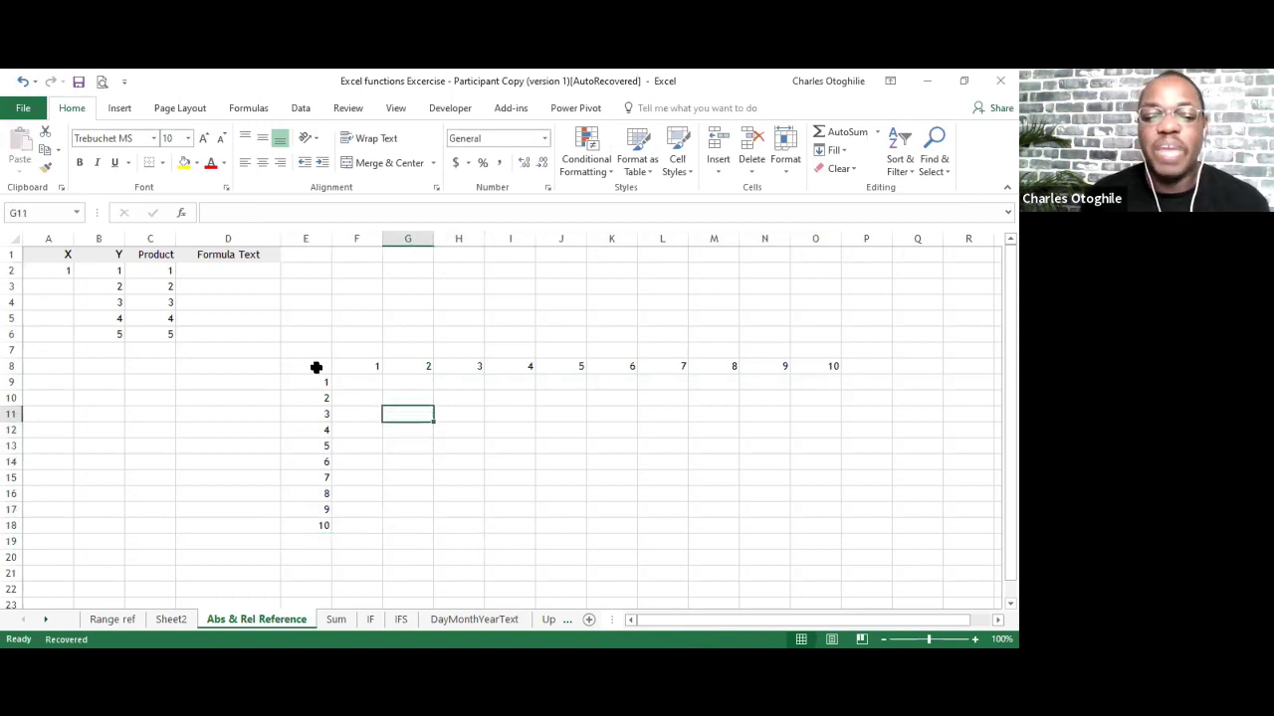
pyautogui.press('Left')
pyautogui.press('Up')
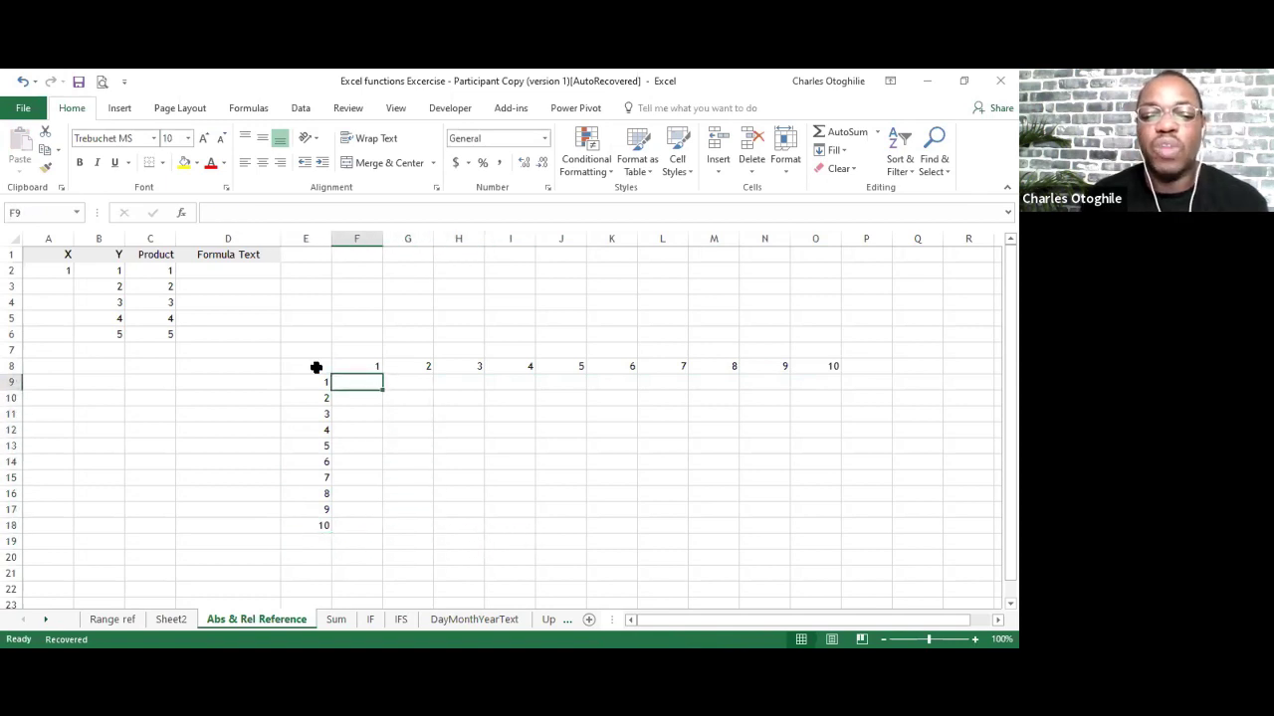
pyautogui.click(368, 365)
pyautogui.click(325, 381)
pyautogui.write('1')
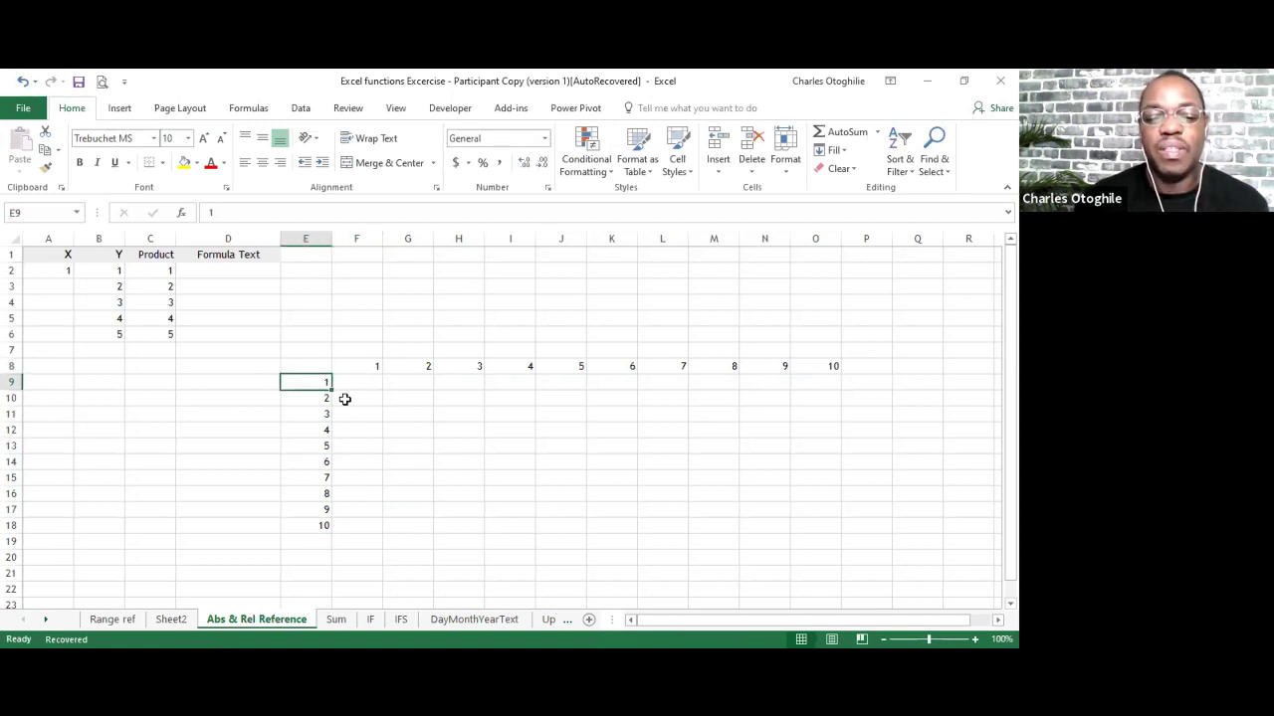
pyautogui.click(348, 398)
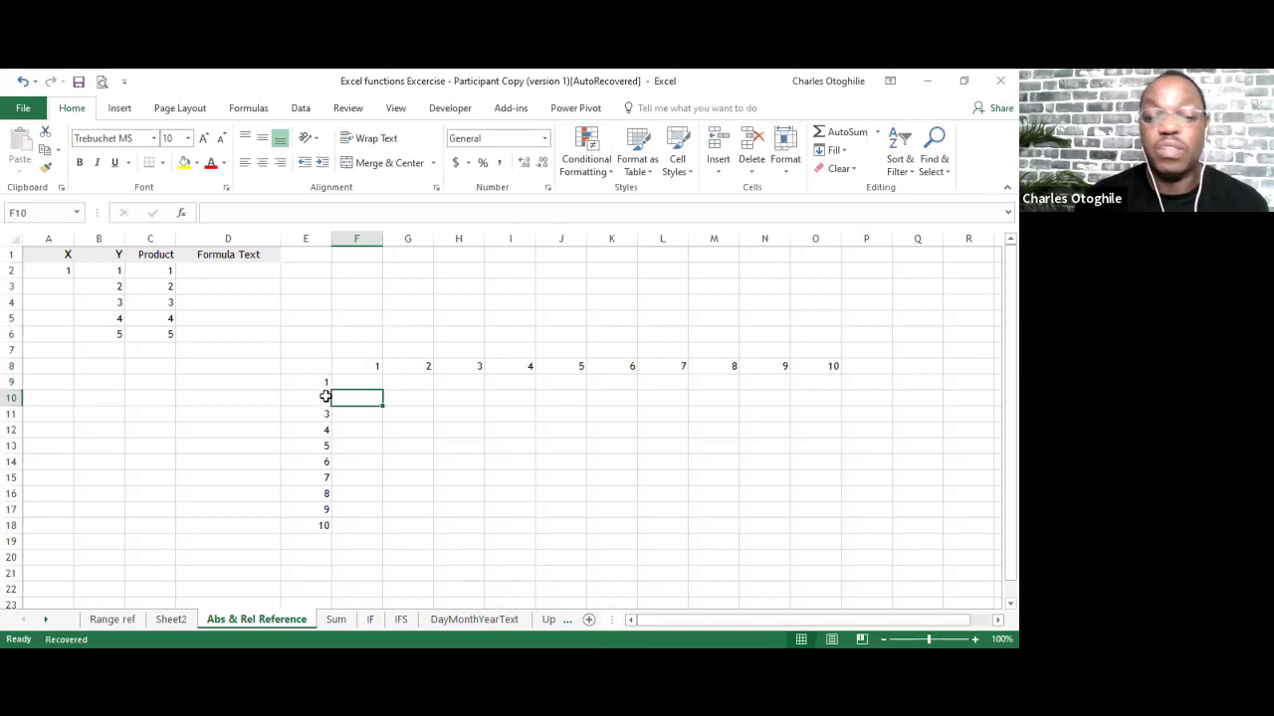
pyautogui.click(327, 398)
pyautogui.press('Up')
pyautogui.click(375, 365)
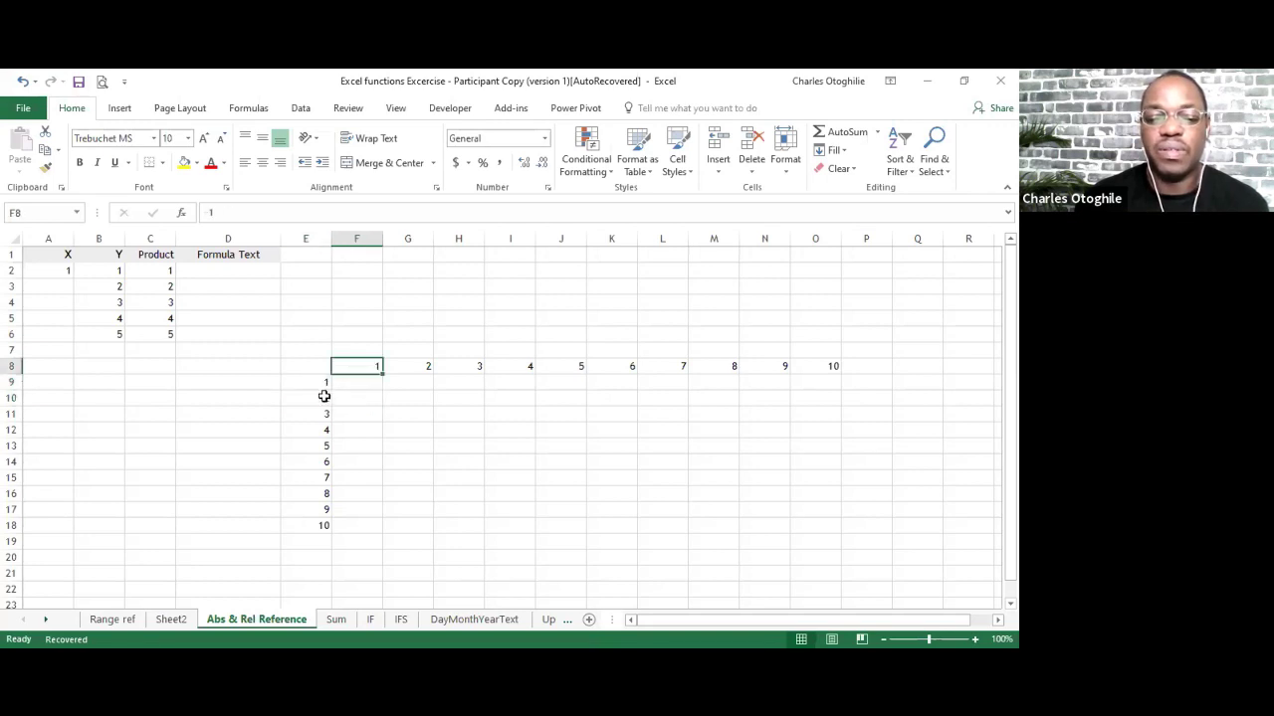
pyautogui.click(329, 401)
pyautogui.click(321, 414)
pyautogui.click(370, 365)
pyautogui.click(354, 412)
pyautogui.click(367, 383)
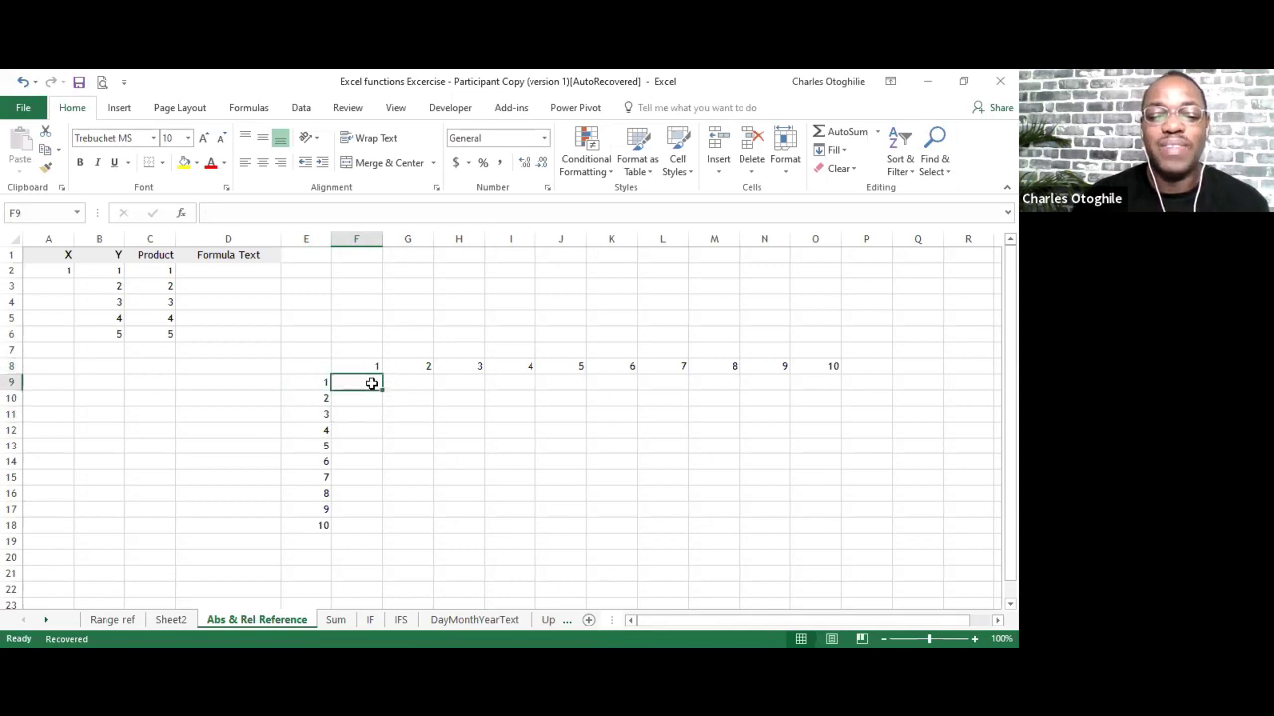
pyautogui.moveTo(372, 383); pyautogui.dragTo(821, 528)
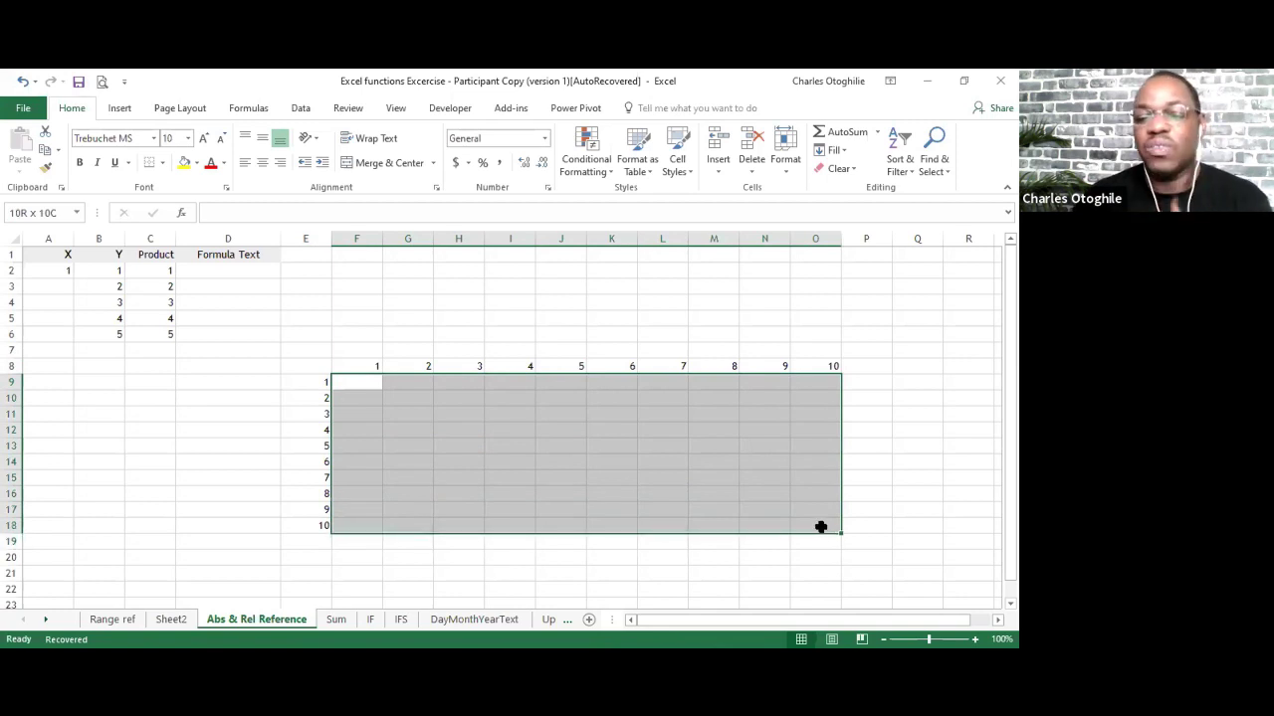
pyautogui.moveTo(821, 527); pyautogui.dragTo(821, 527)
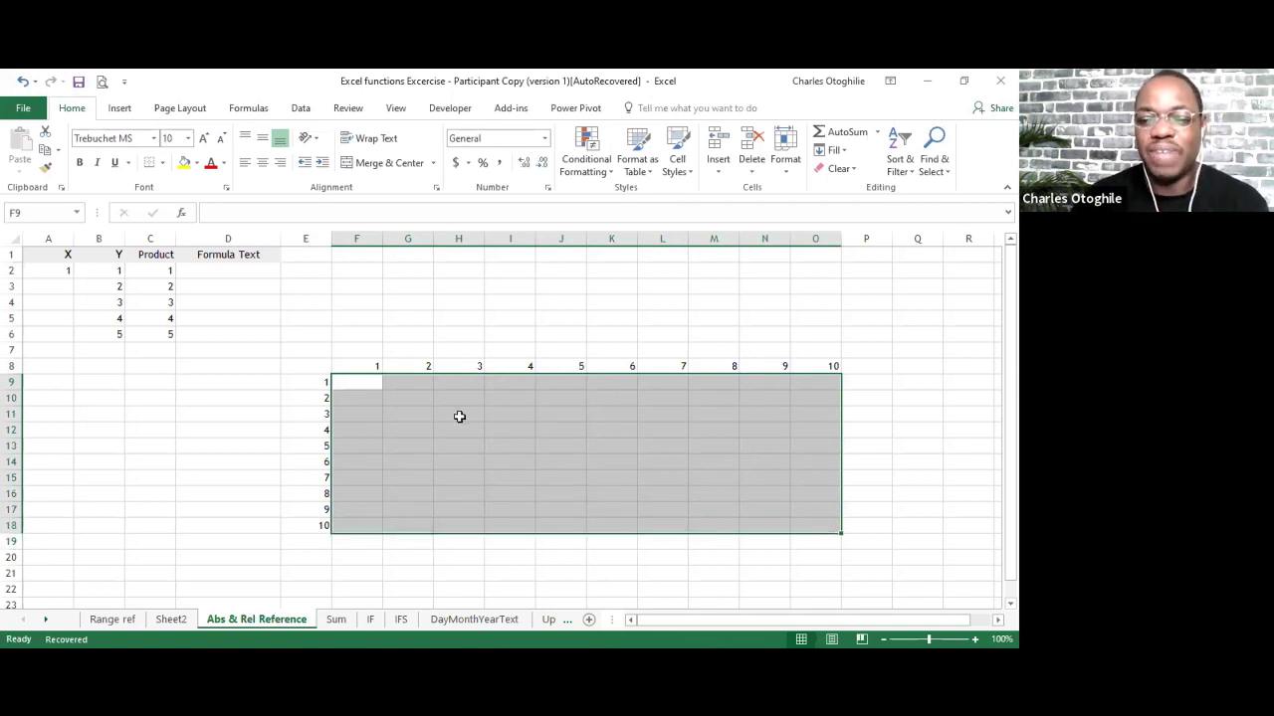
pyautogui.click(457, 416)
# Enter the formula =F8*E9 in cell F9, the first cell of the multiplication grid.
pyautogui.click(358, 367)
pyautogui.press('Down')
pyautogui.write('=')
pyautogui.press('Up')
pyautogui.write('*')
pyautogui.press('Left')
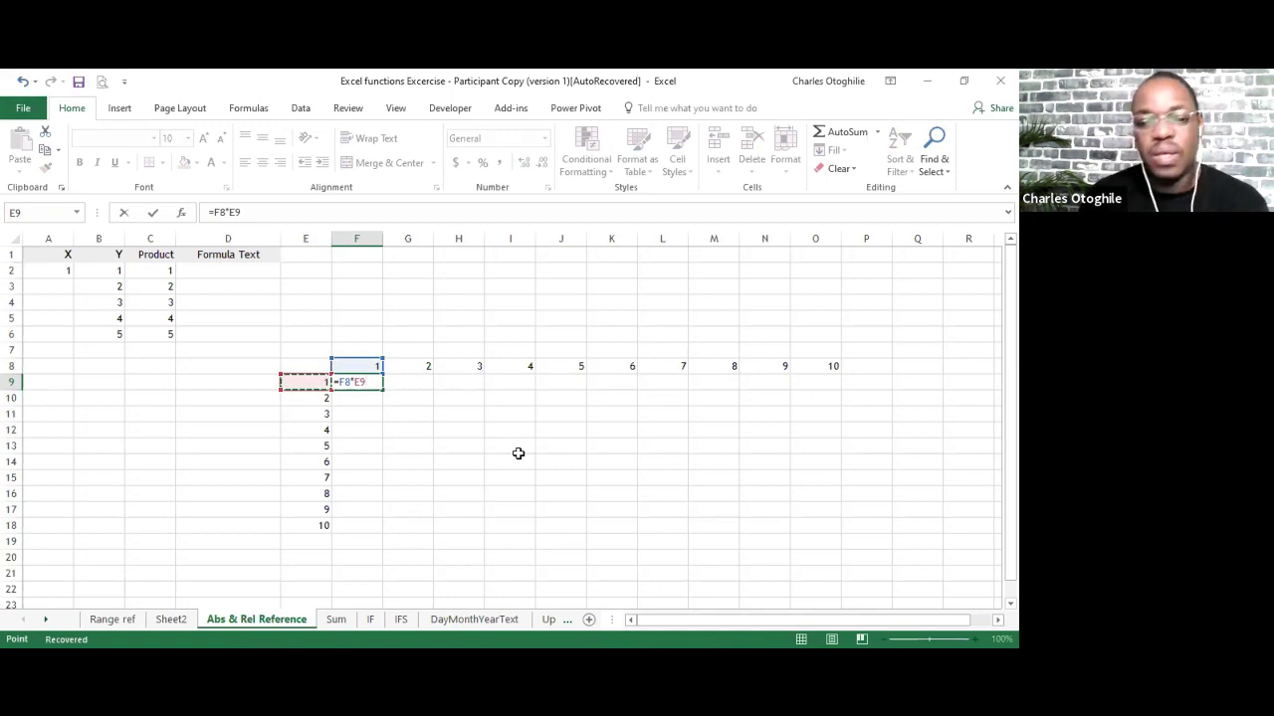
pyautogui.press('Return')
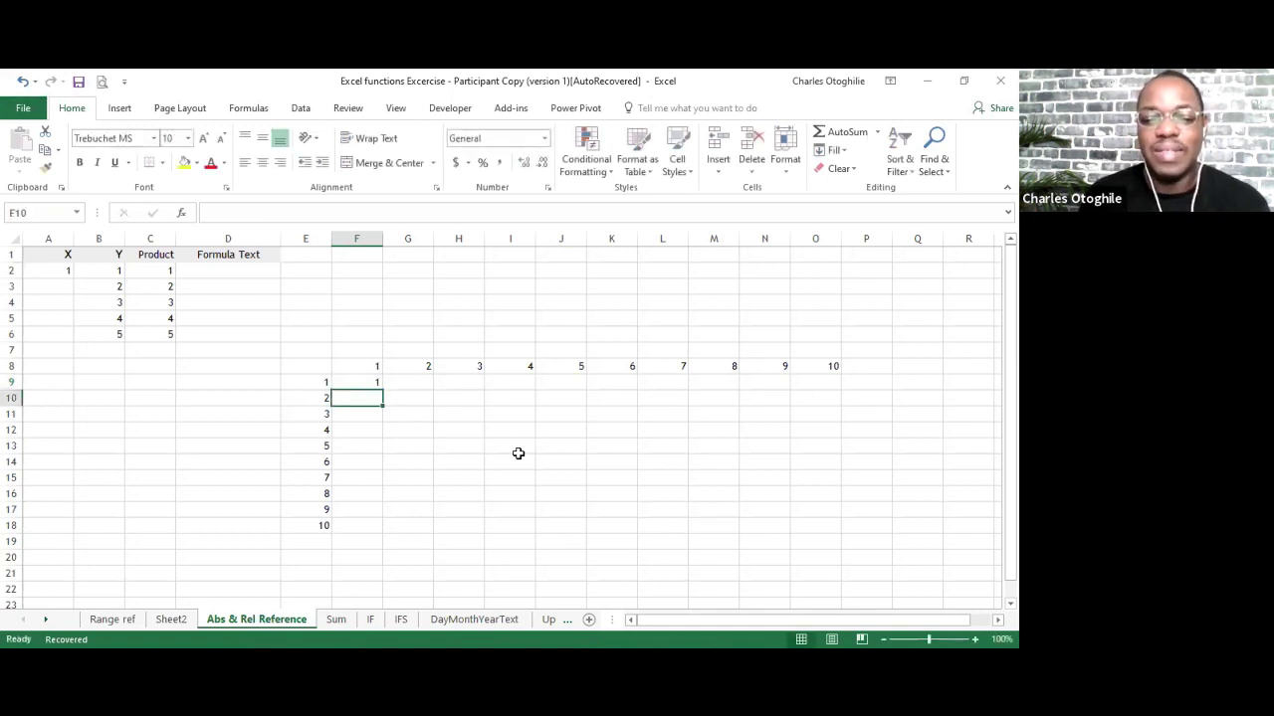
# Fill the formula from F9 down column F through F18.
pyautogui.press('Up')
pyautogui.hotkey('shift', 'Down')
pyautogui.hotkey('shift', 'Down')
pyautogui.hotkey('shift', 'Down')
pyautogui.hotkey('shift', 'Down')
pyautogui.hotkey('shift', 'Down')
pyautogui.hotkey('shift', 'Down')
pyautogui.hotkey('shift', 'Down')
pyautogui.hotkey('shift', 'Down')
pyautogui.hotkey('shift', 'Down')
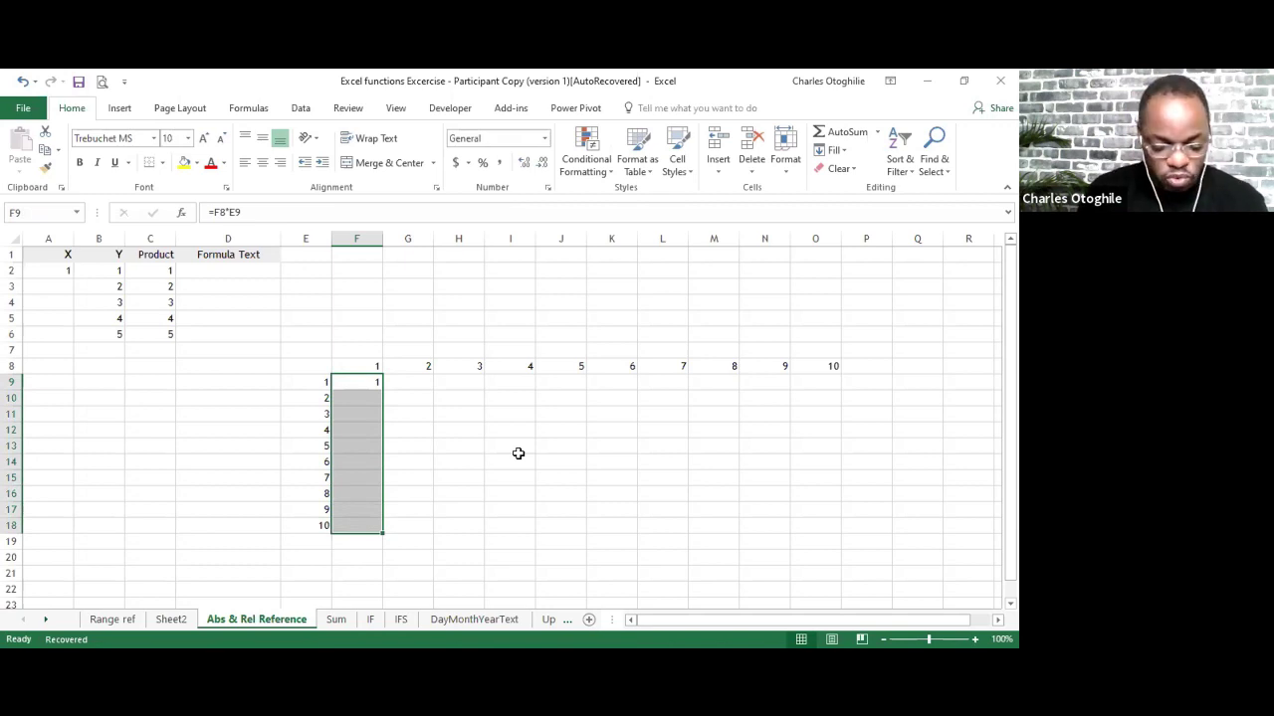
pyautogui.hotkey('ctrl', 'd')
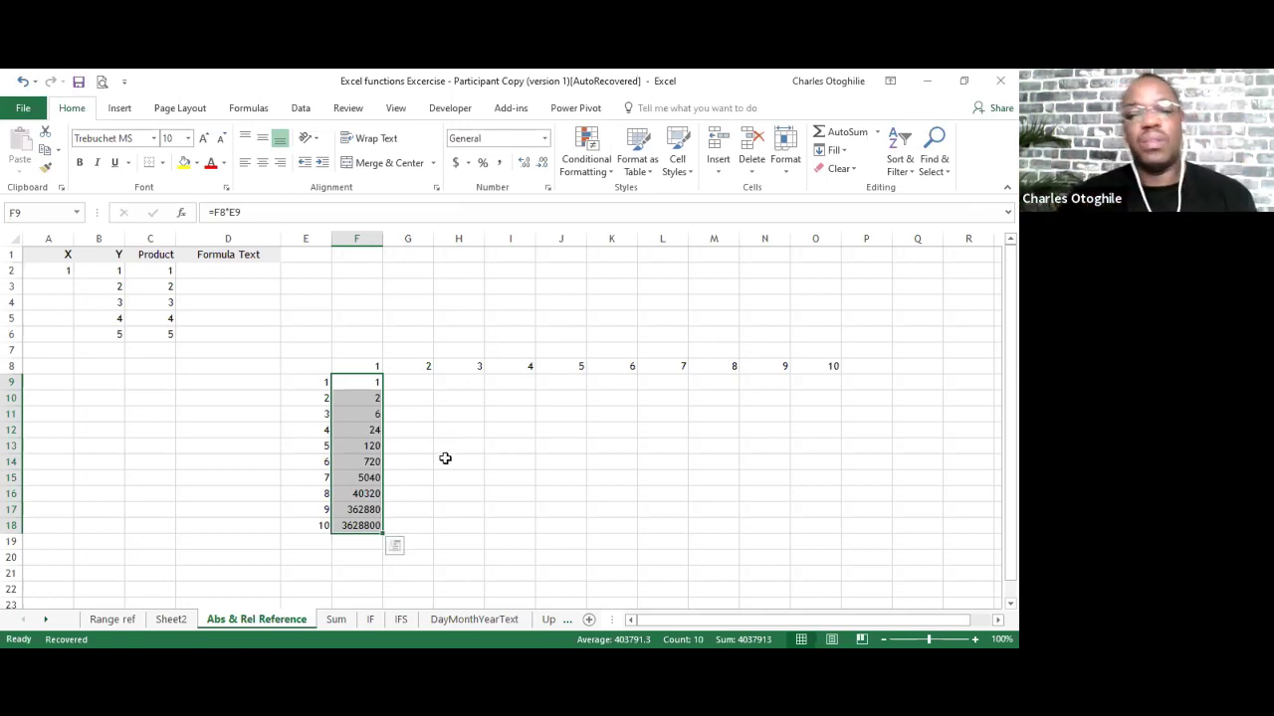
# Examine which cells the filled formulas in F9, F10 and F11 refer to, compared with the header in F8.
pyautogui.click(375, 386)
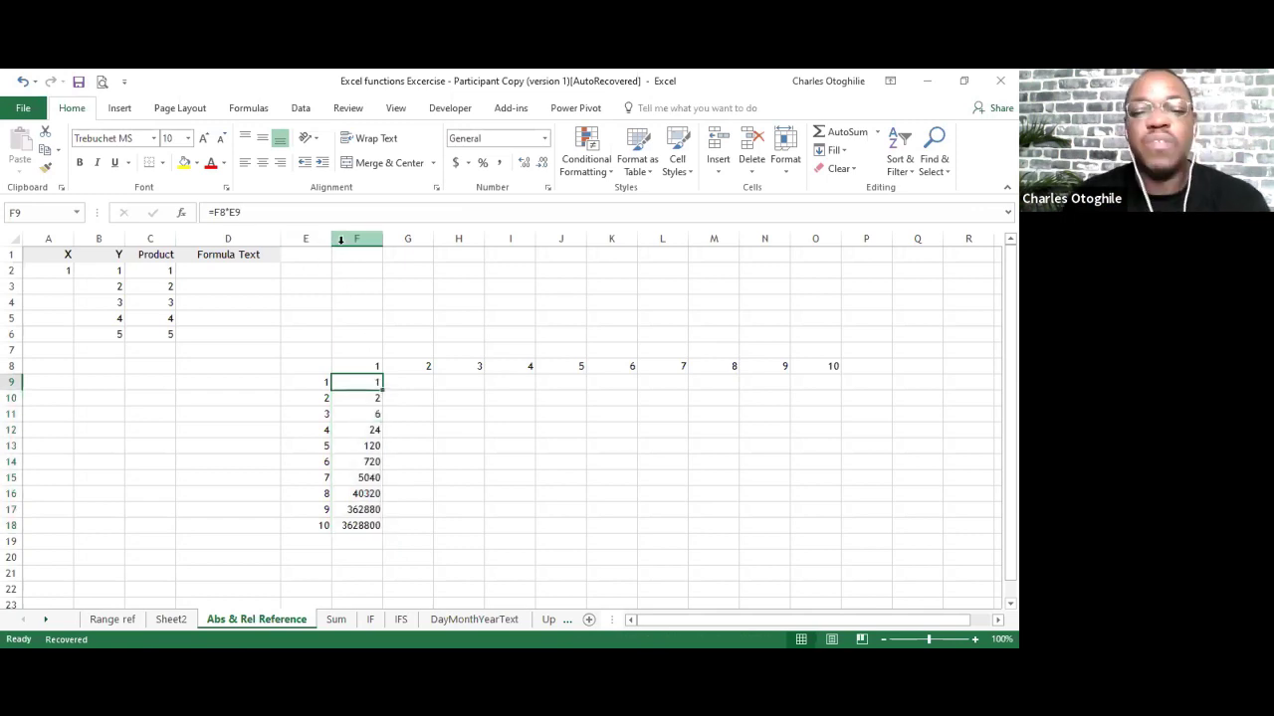
pyautogui.click(232, 212)
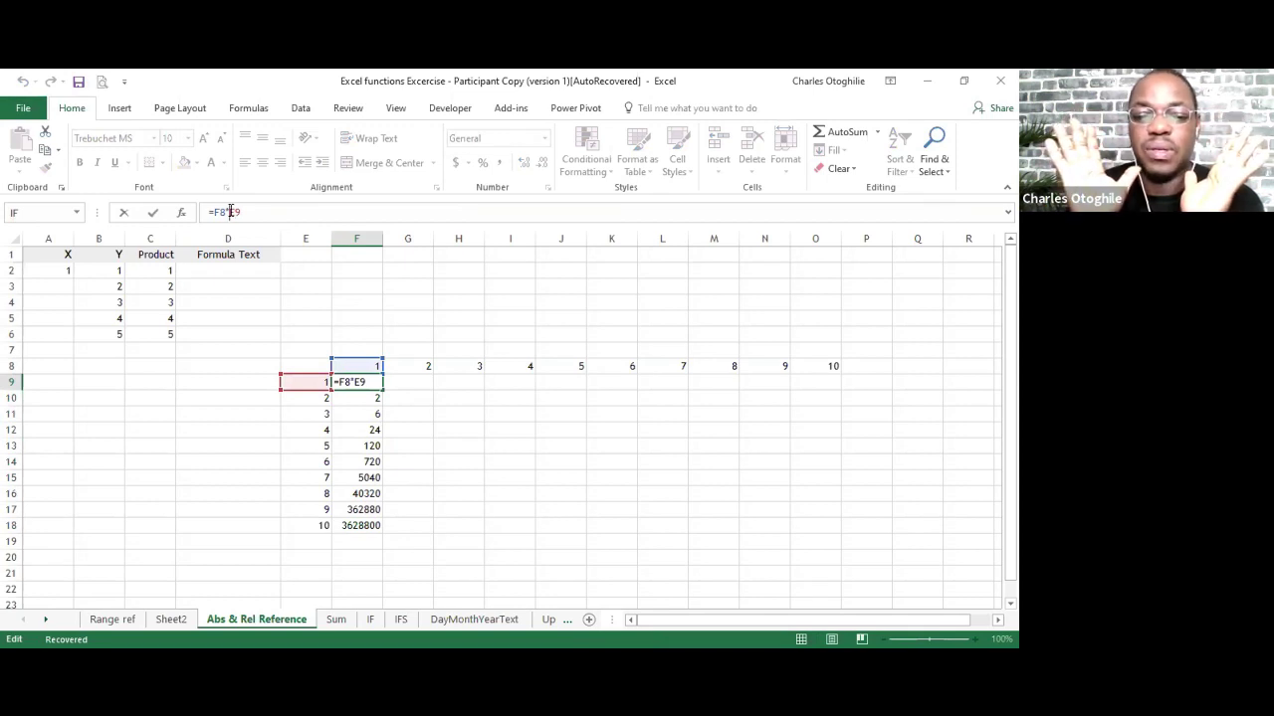
pyautogui.press('Escape')
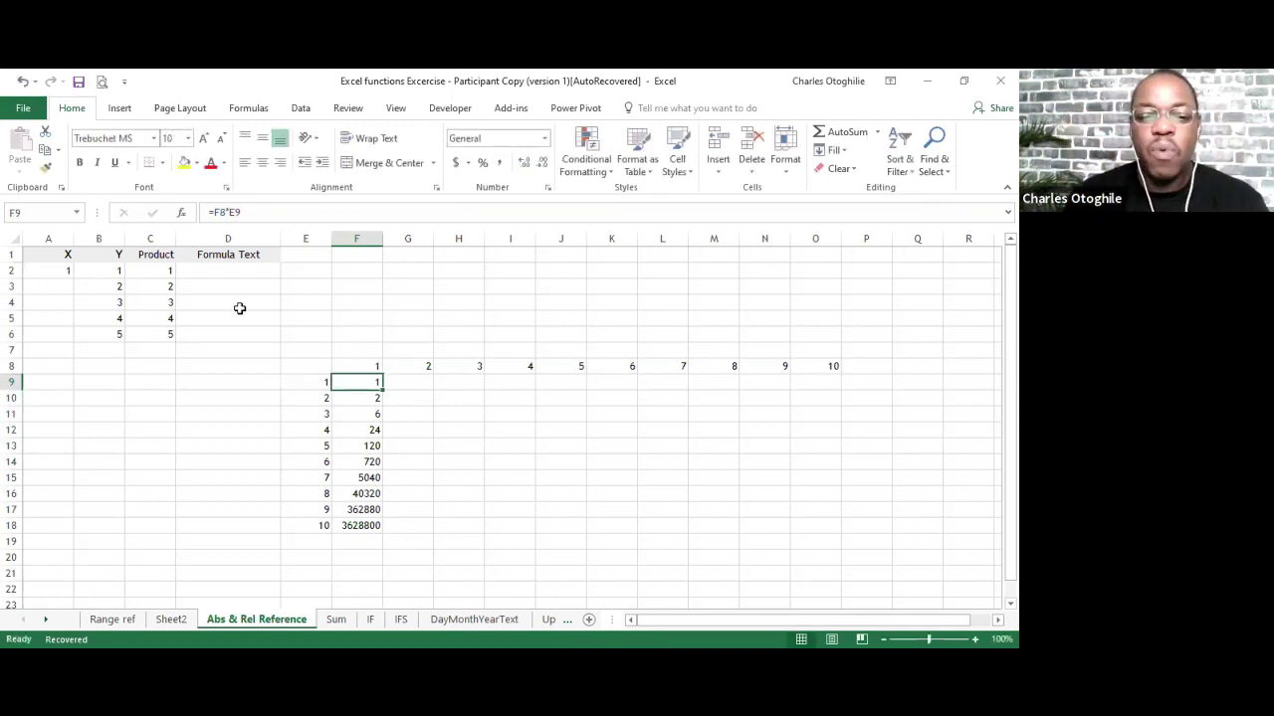
pyautogui.click(360, 400)
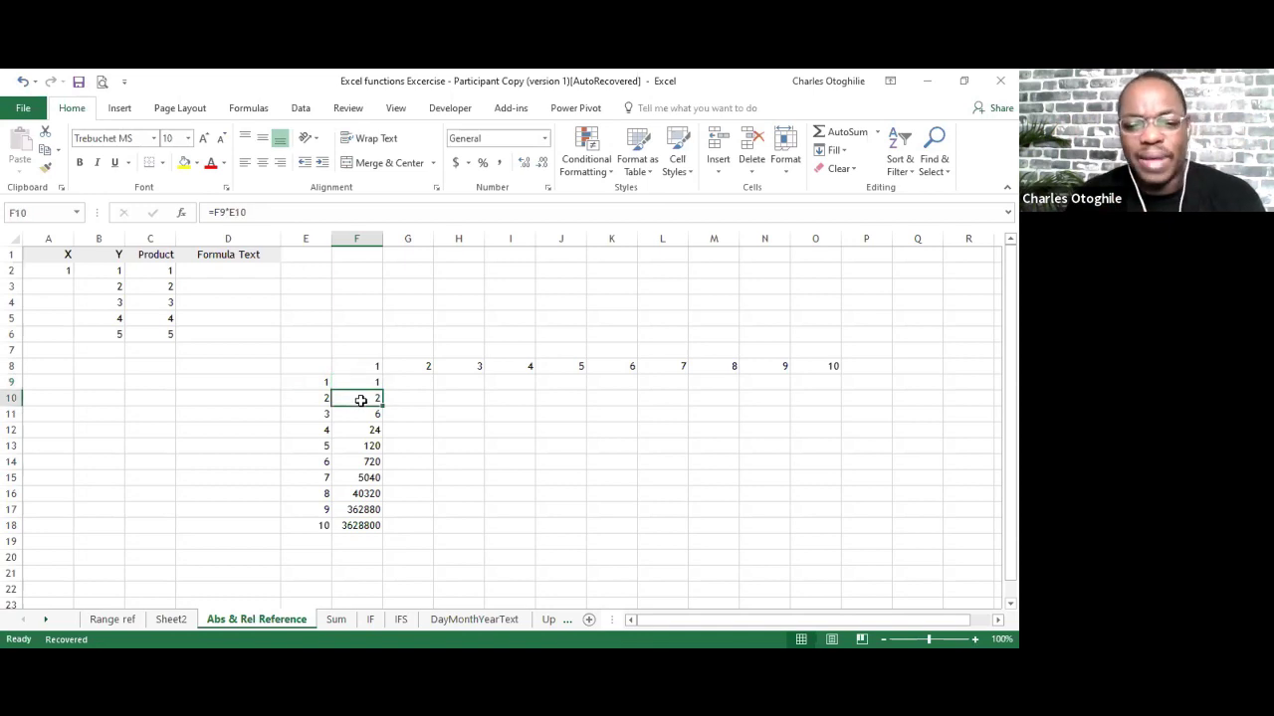
pyautogui.click(237, 213)
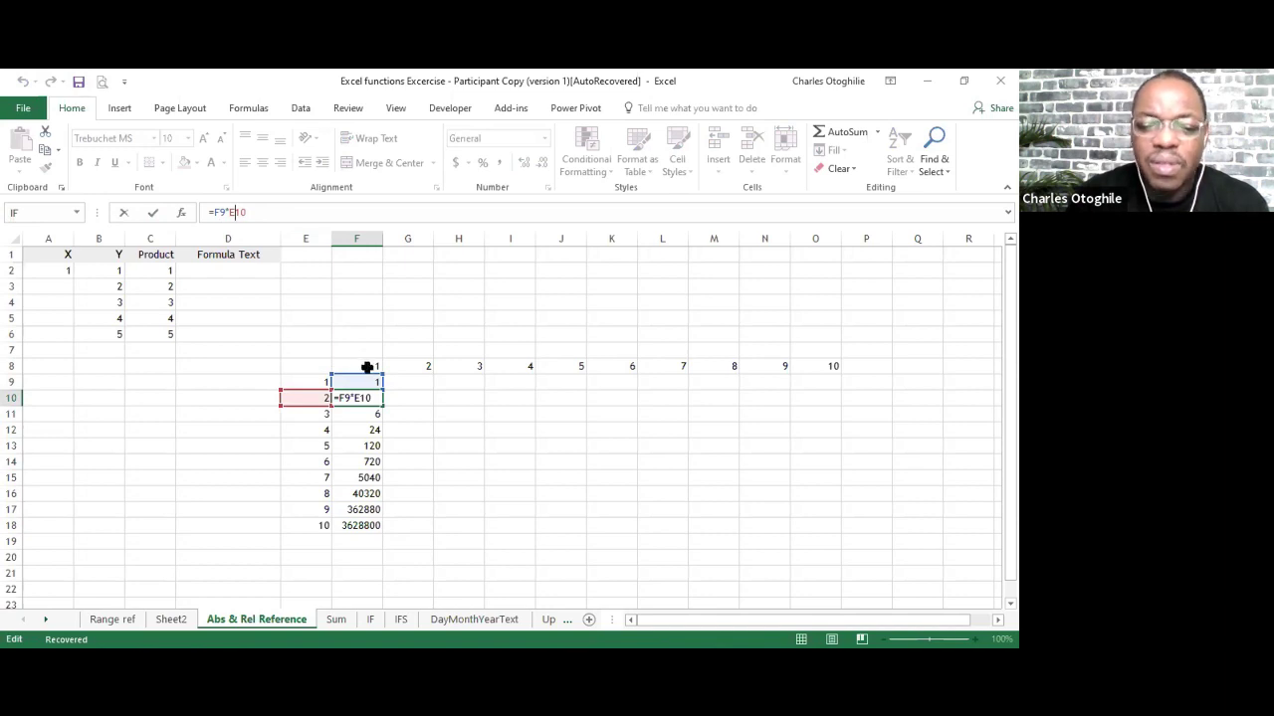
pyautogui.hotkey('ctrl', 'Return')
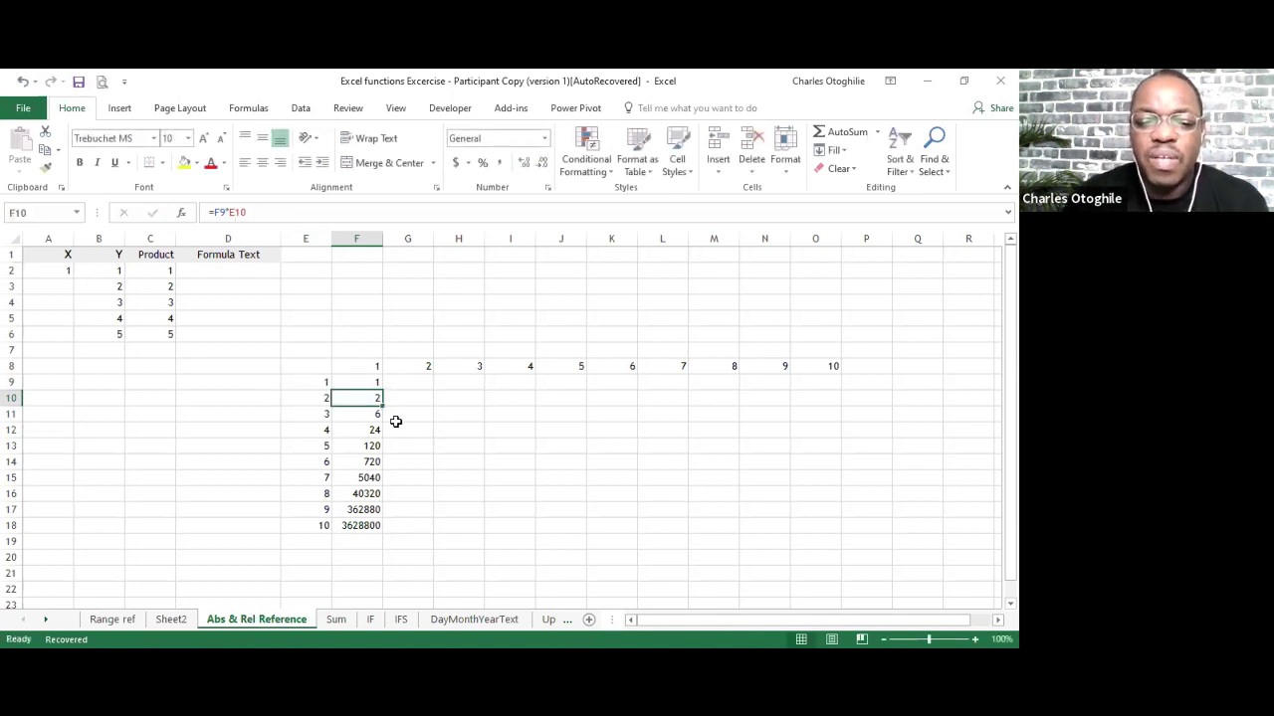
pyautogui.click(369, 413)
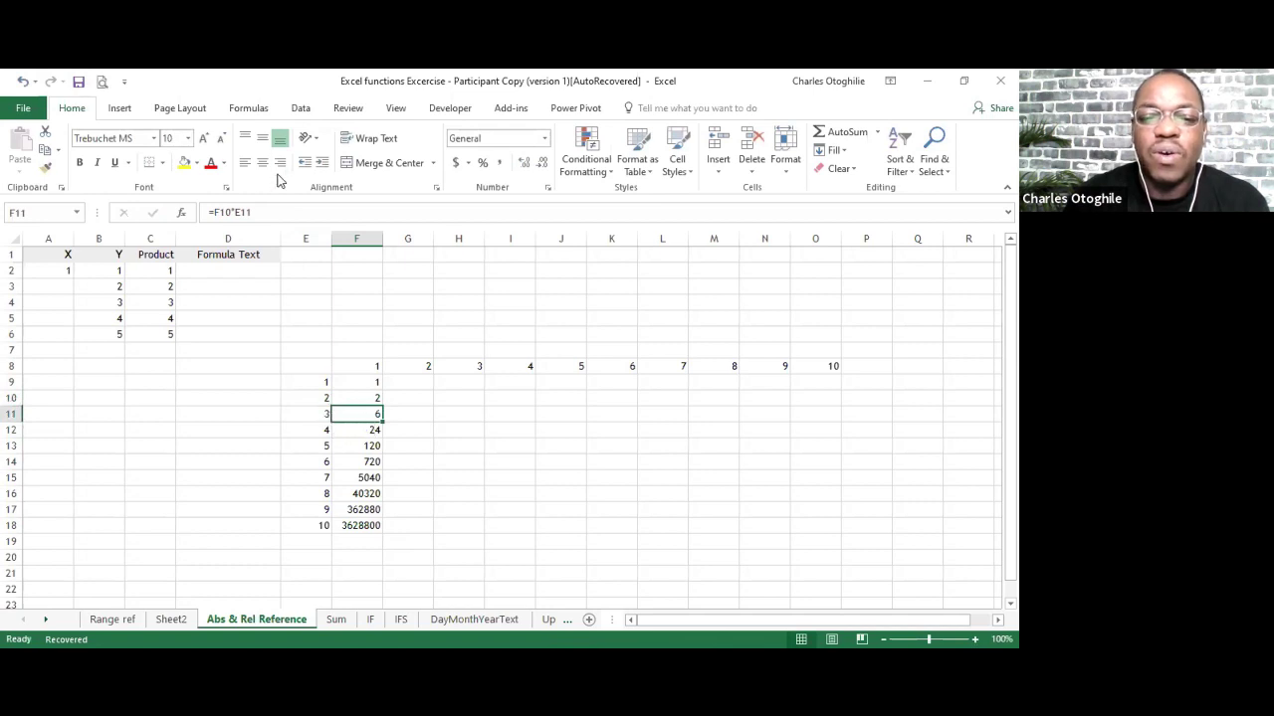
pyautogui.click(226, 212)
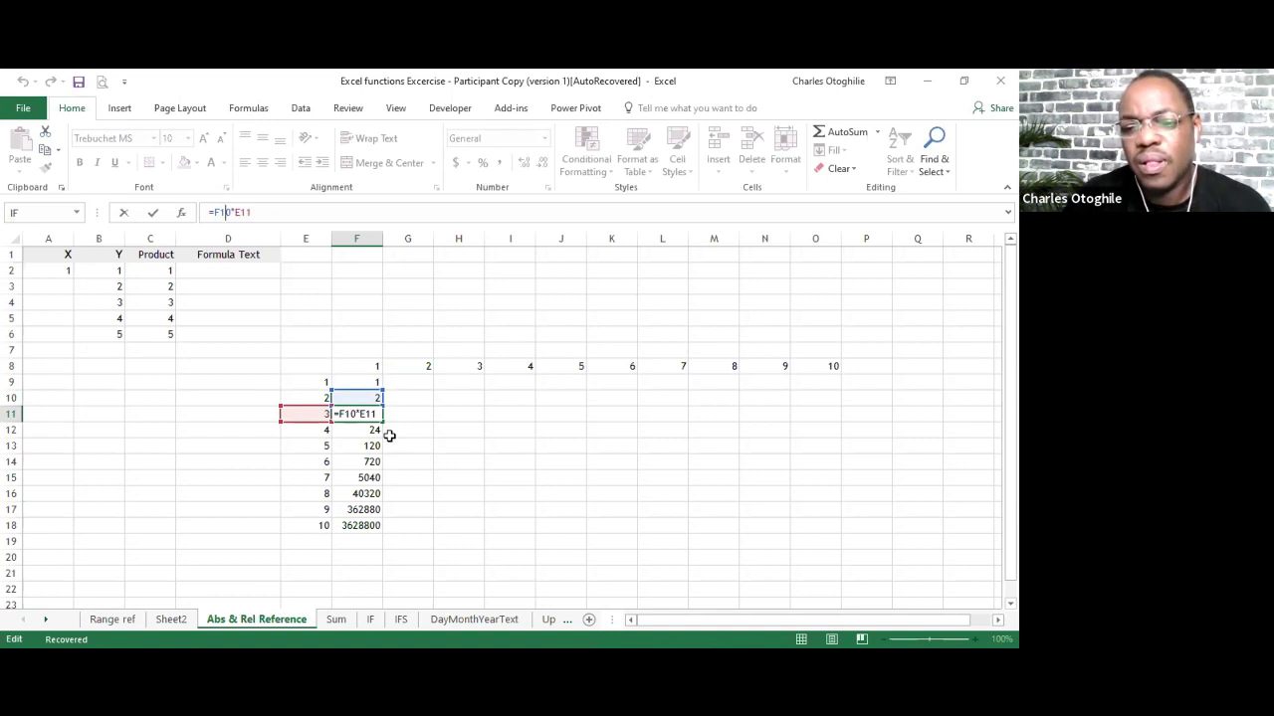
pyautogui.hotkey('ctrl', 'Return')
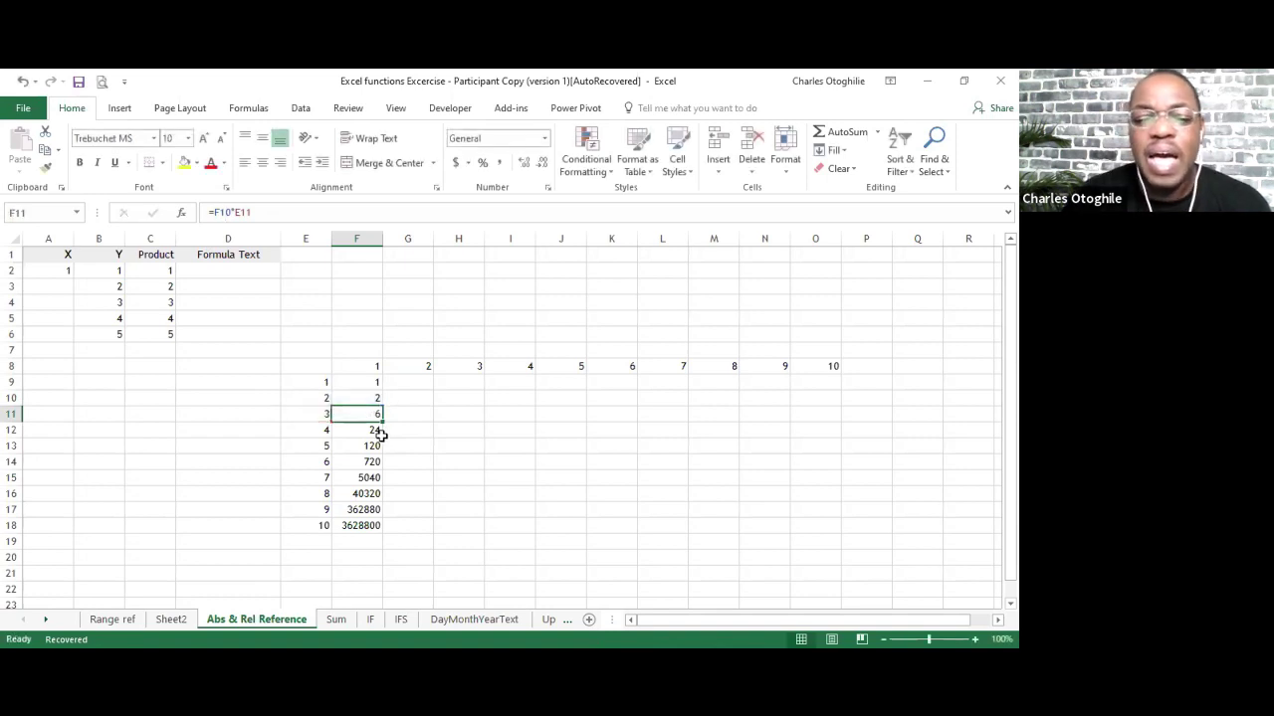
pyautogui.click(372, 398)
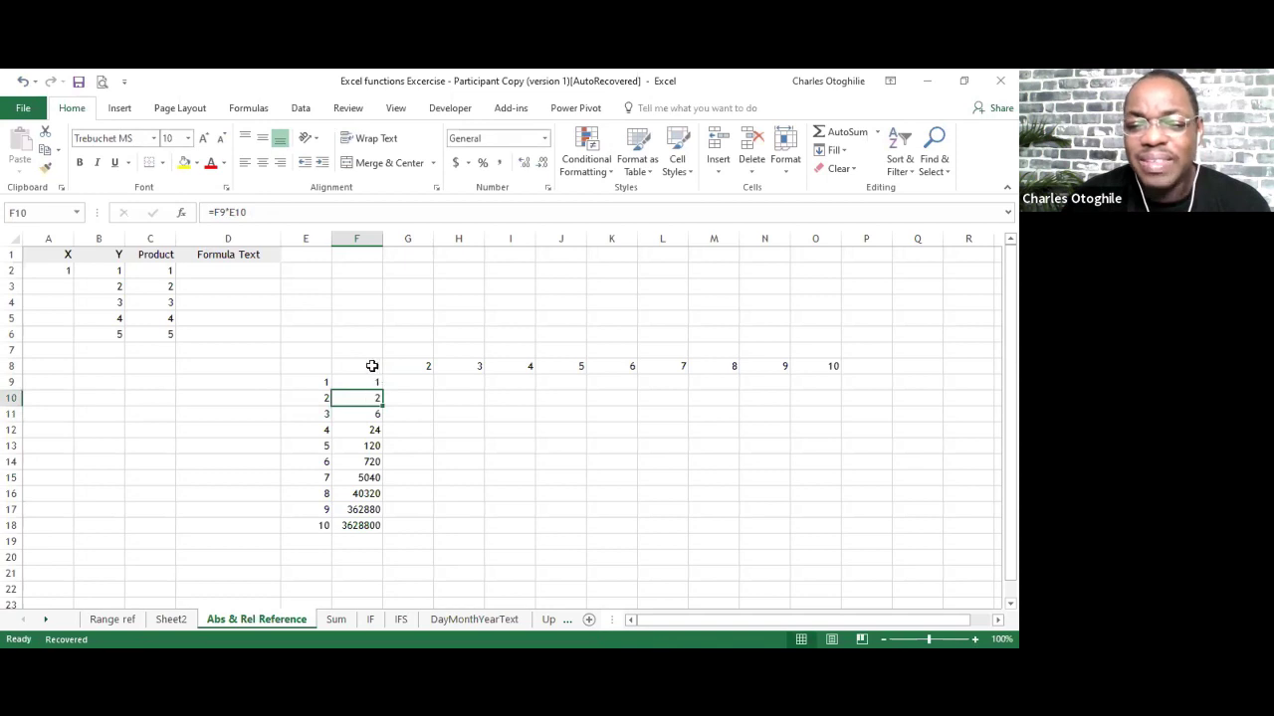
pyautogui.click(369, 366)
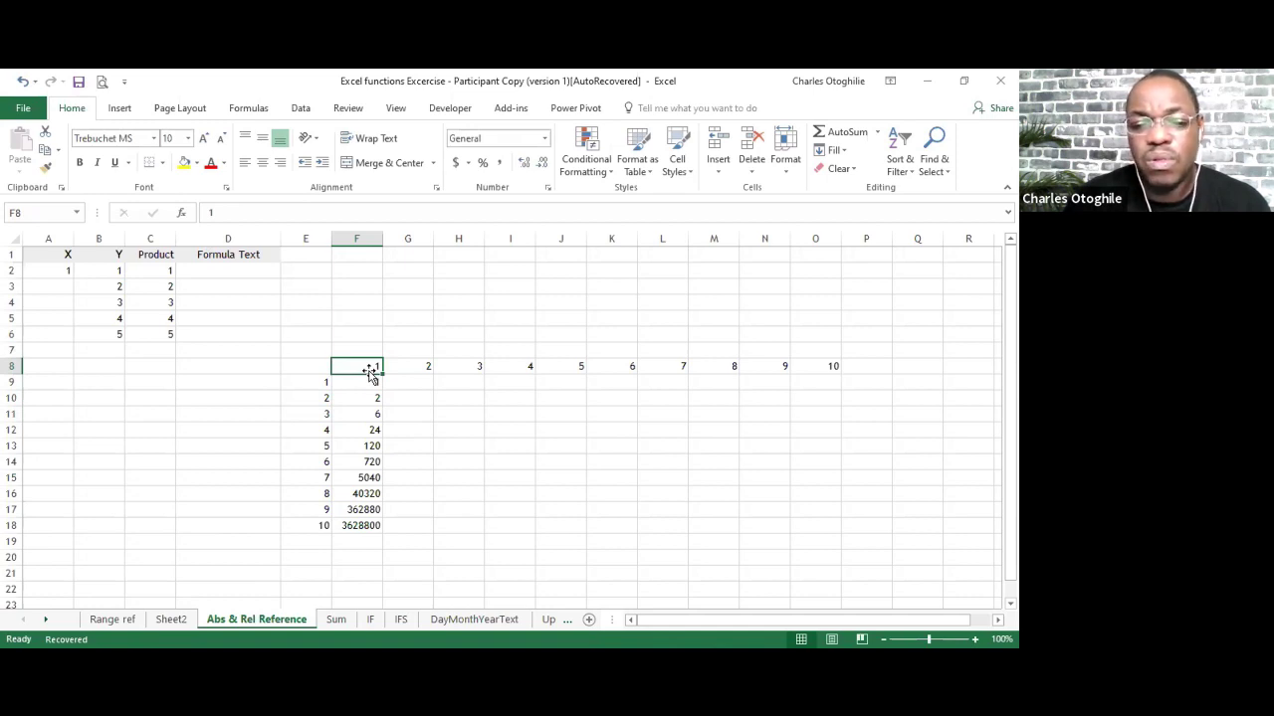
# Lock the row of the header reference in the F9 formula so it reads =F$8*E9.
pyautogui.click(367, 381)
pyautogui.write('=F8*E9')
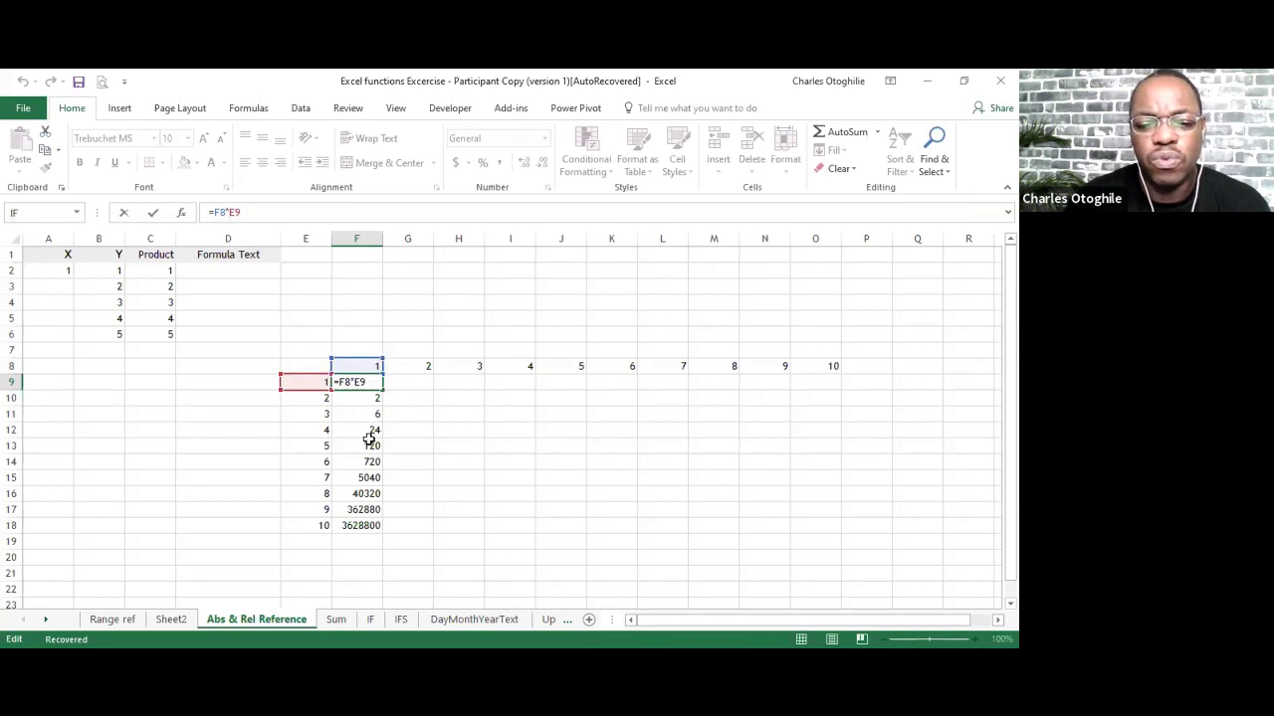
pyautogui.click(219, 212)
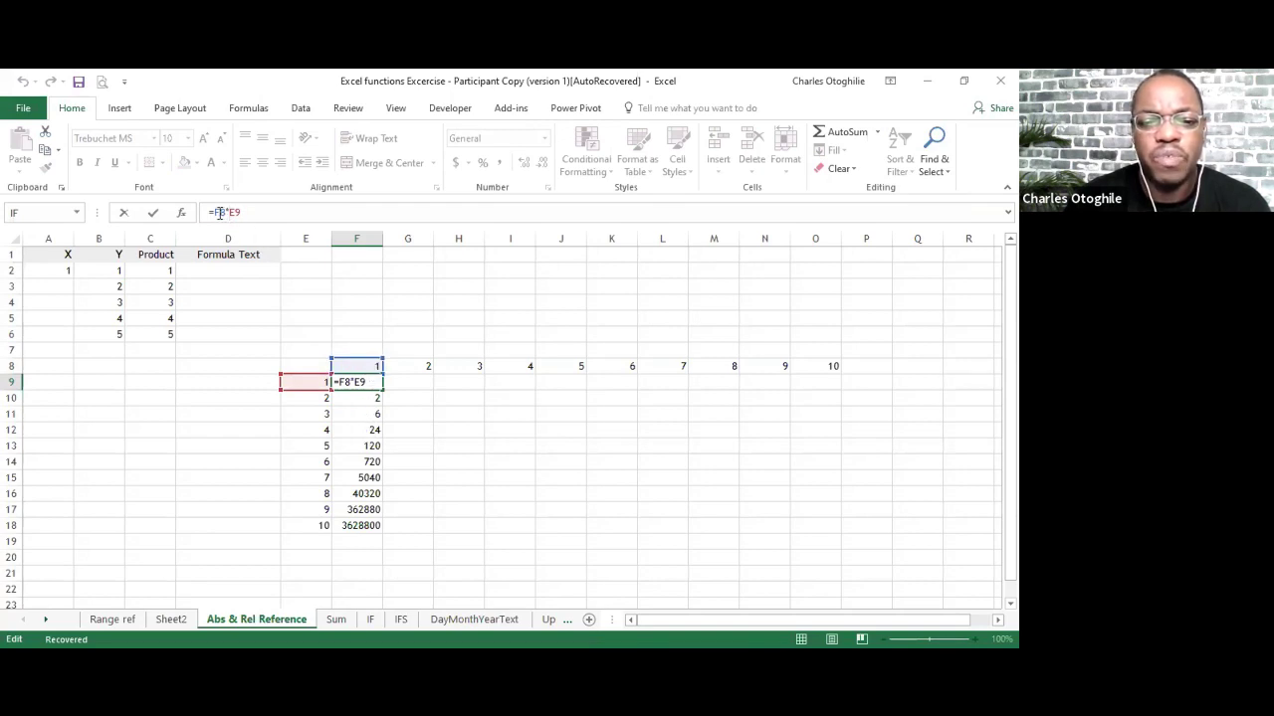
pyautogui.write('$')
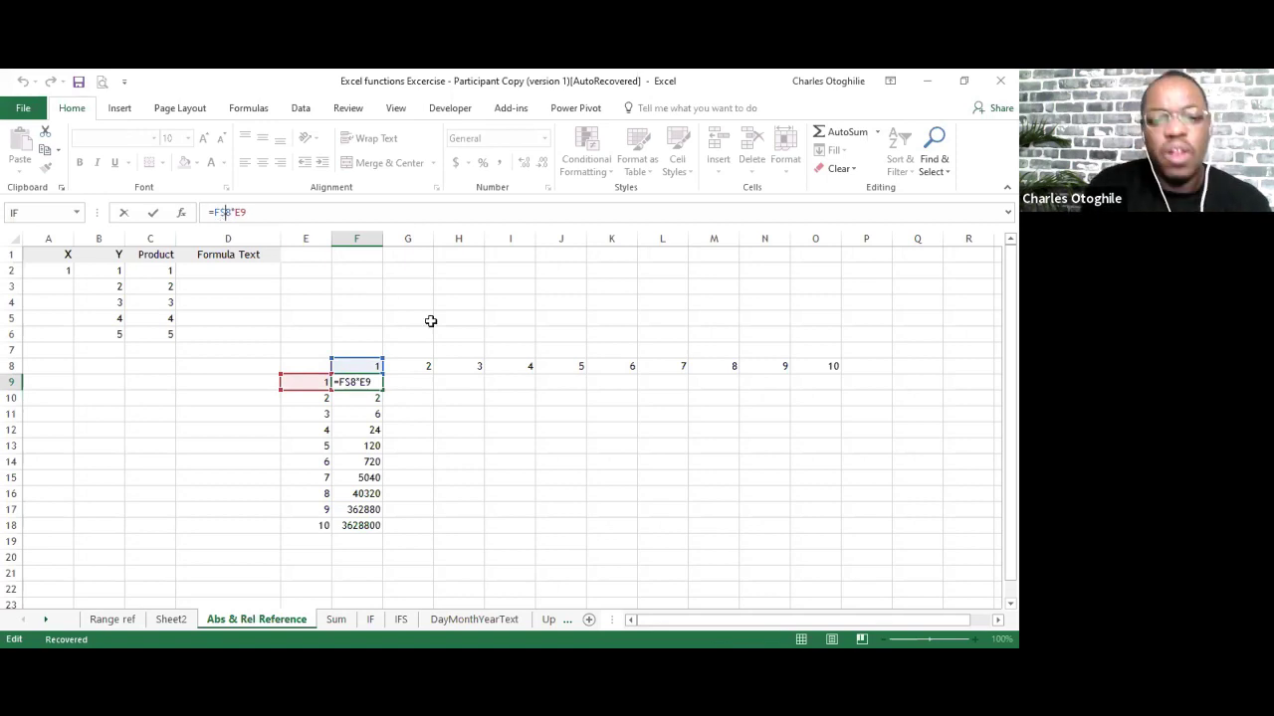
pyautogui.press('Return')
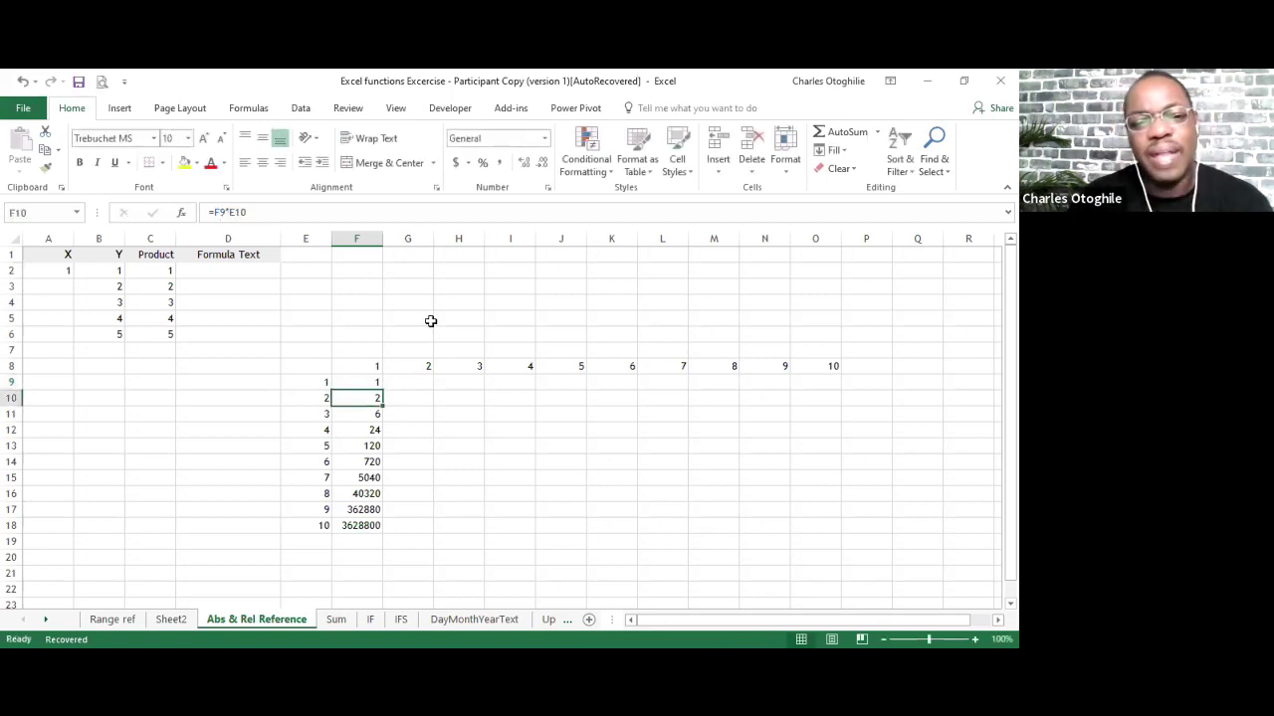
pyautogui.press('Up')
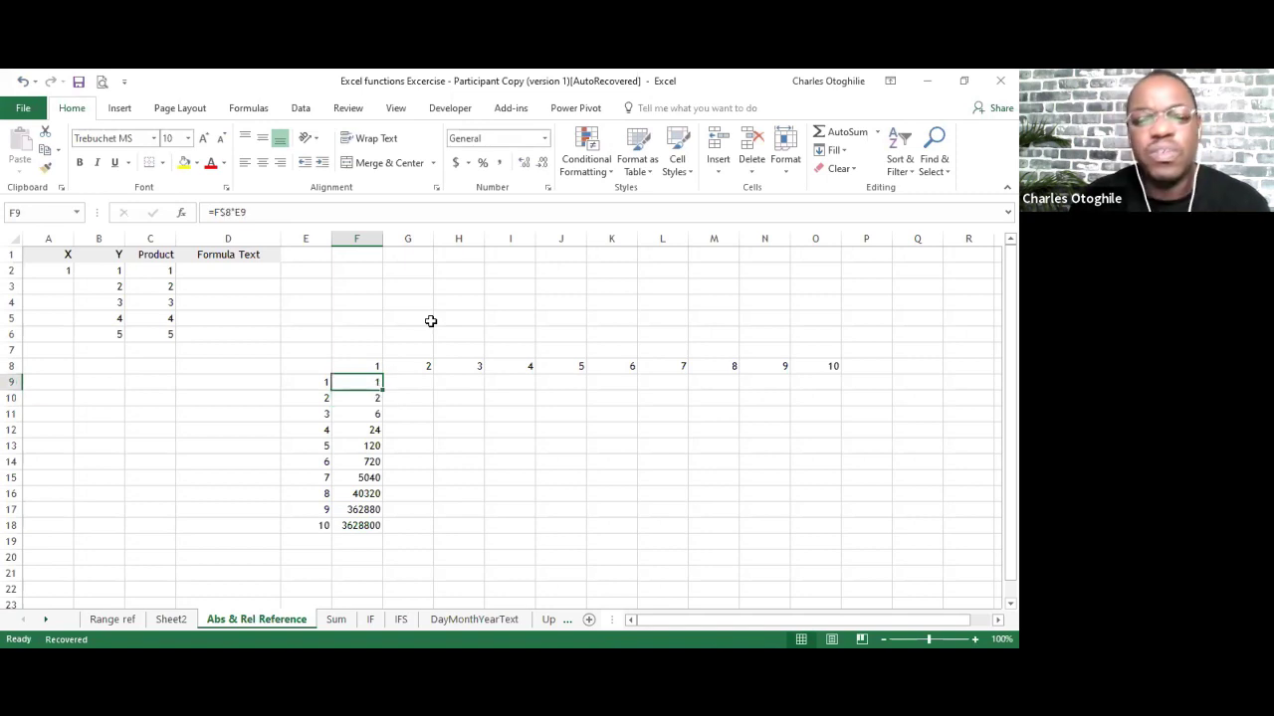
pyautogui.press('F2')
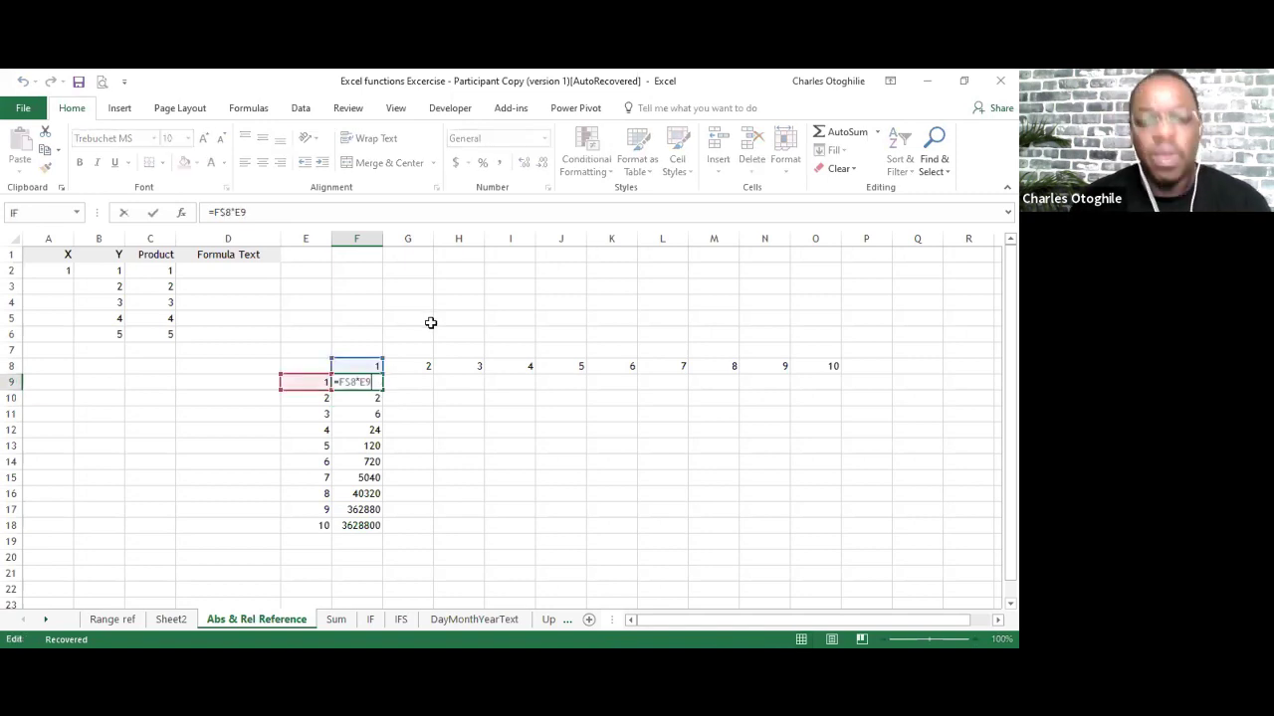
pyautogui.press('Escape')
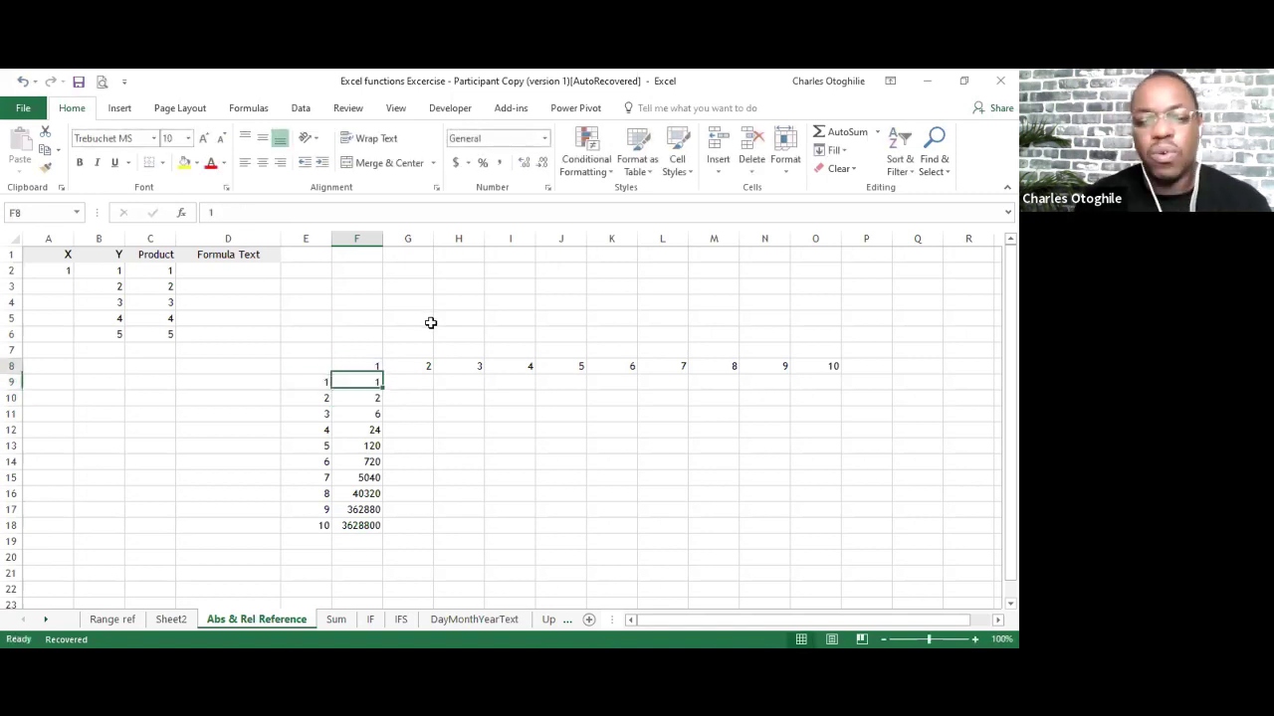
# Fill the formula =F$8*E9 from F9 down column F through F18.
pyautogui.hotkey('shift', 'Down')
pyautogui.hotkey('shift', 'Down')
pyautogui.hotkey('shift', 'Down')
pyautogui.hotkey('shift', 'Down')
pyautogui.hotkey('shift', 'Down')
pyautogui.hotkey('shift', 'Down')
pyautogui.hotkey('shift', 'Down')
pyautogui.hotkey('shift', 'Down')
pyautogui.hotkey('shift', 'Down')
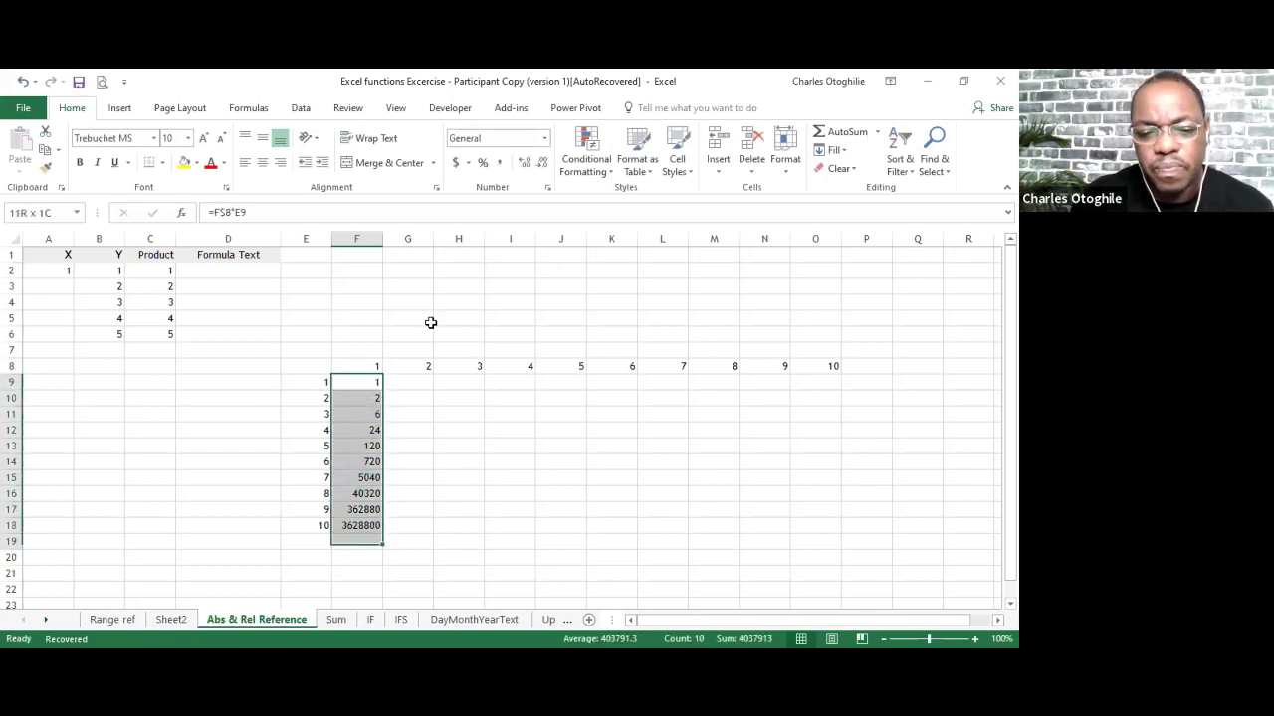
pyautogui.hotkey('ctrl', 'd')
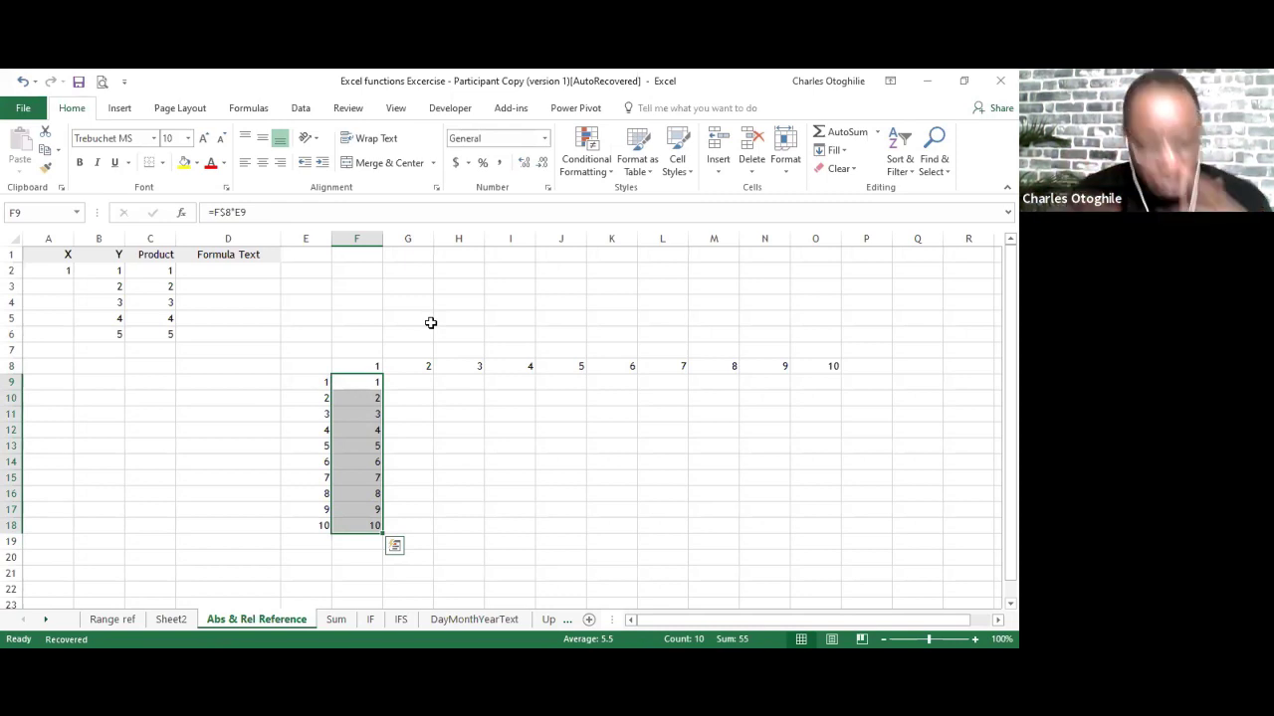
pyautogui.press('Escape')
pyautogui.hotkey('shift', 'Right')
pyautogui.hotkey('shift', 'Right')
pyautogui.hotkey('shift', 'Right')
pyautogui.hotkey('shift', 'Right')
pyautogui.hotkey('shift', 'Right')
pyautogui.hotkey('shift', 'Right')
pyautogui.hotkey('shift', 'Right')
pyautogui.hotkey('shift', 'Right')
pyautogui.hotkey('shift', 'Right')
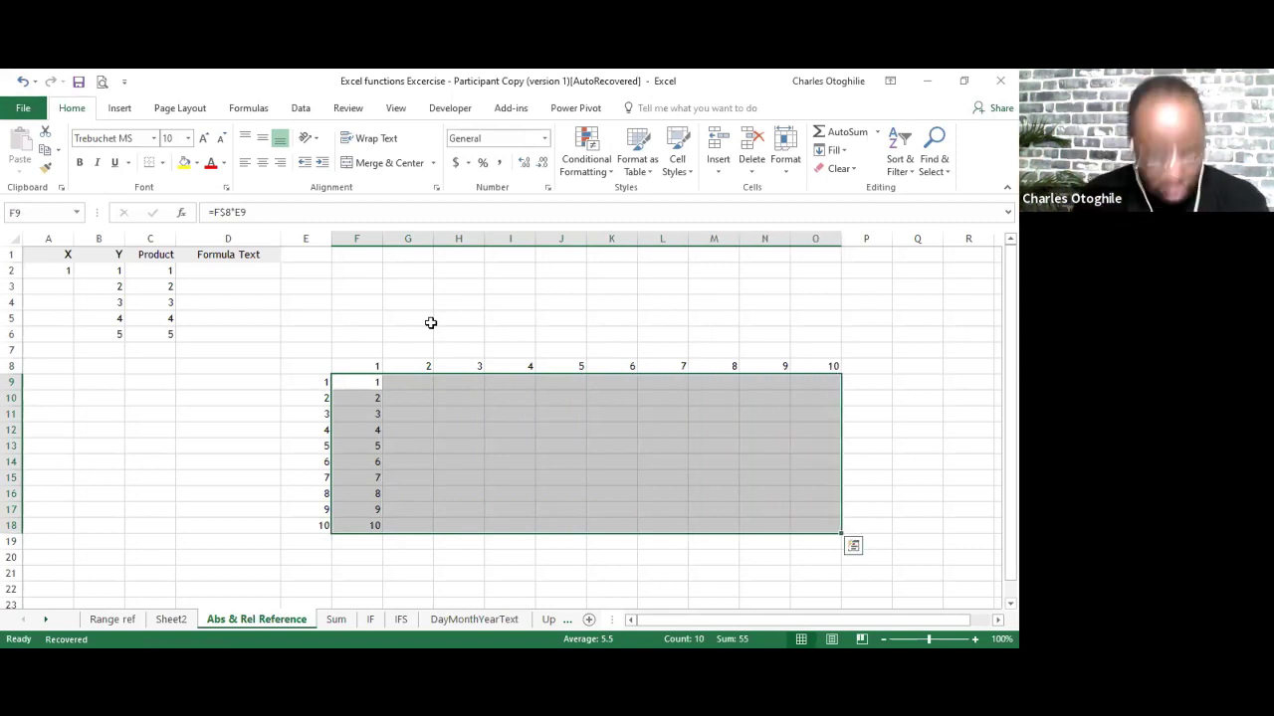
pyautogui.press('Down')
pyautogui.press('Up')
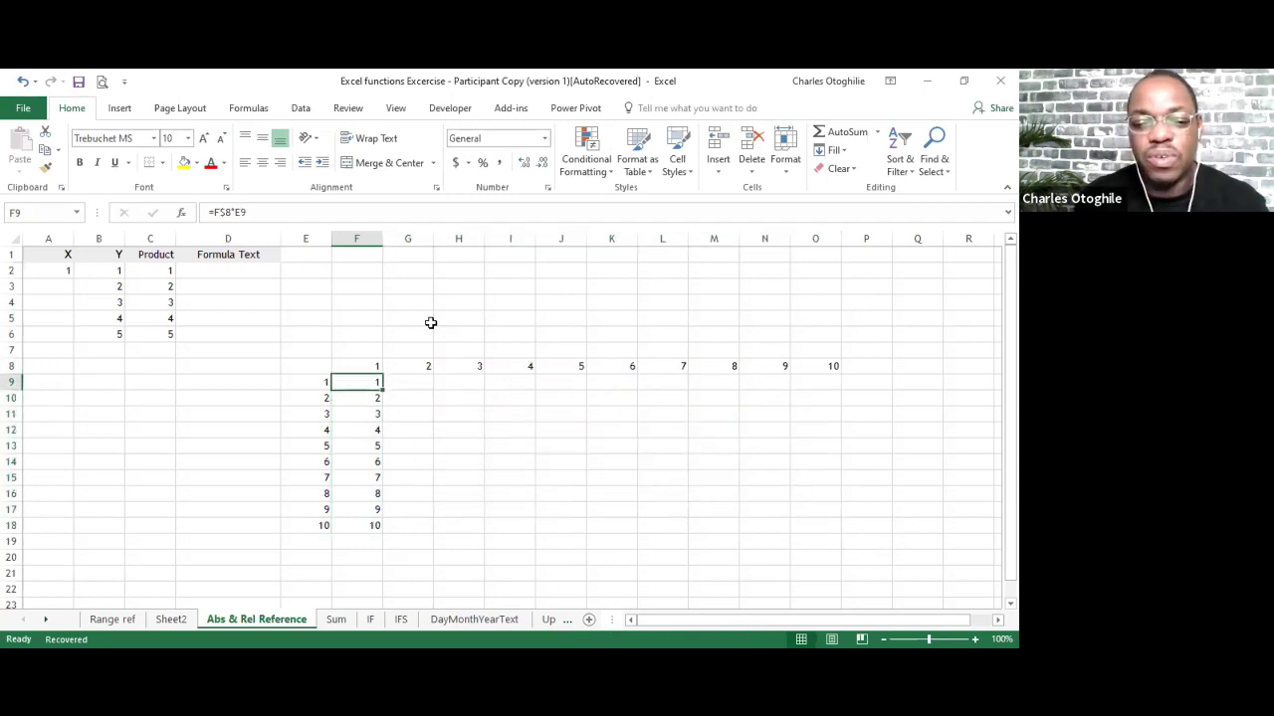
# Clear the filled formulas below F9 in column F.
pyautogui.press('Down')
pyautogui.hotkey('shift', 'Down')
pyautogui.hotkey('shift', 'Down')
pyautogui.hotkey('shift', 'Down')
pyautogui.hotkey('shift', 'Down')
pyautogui.hotkey('shift', 'Down')
pyautogui.hotkey('shift', 'Down')
pyautogui.hotkey('shift', 'Down')
pyautogui.hotkey('shift', 'Down')
pyautogui.hotkey('shift', 'Down')
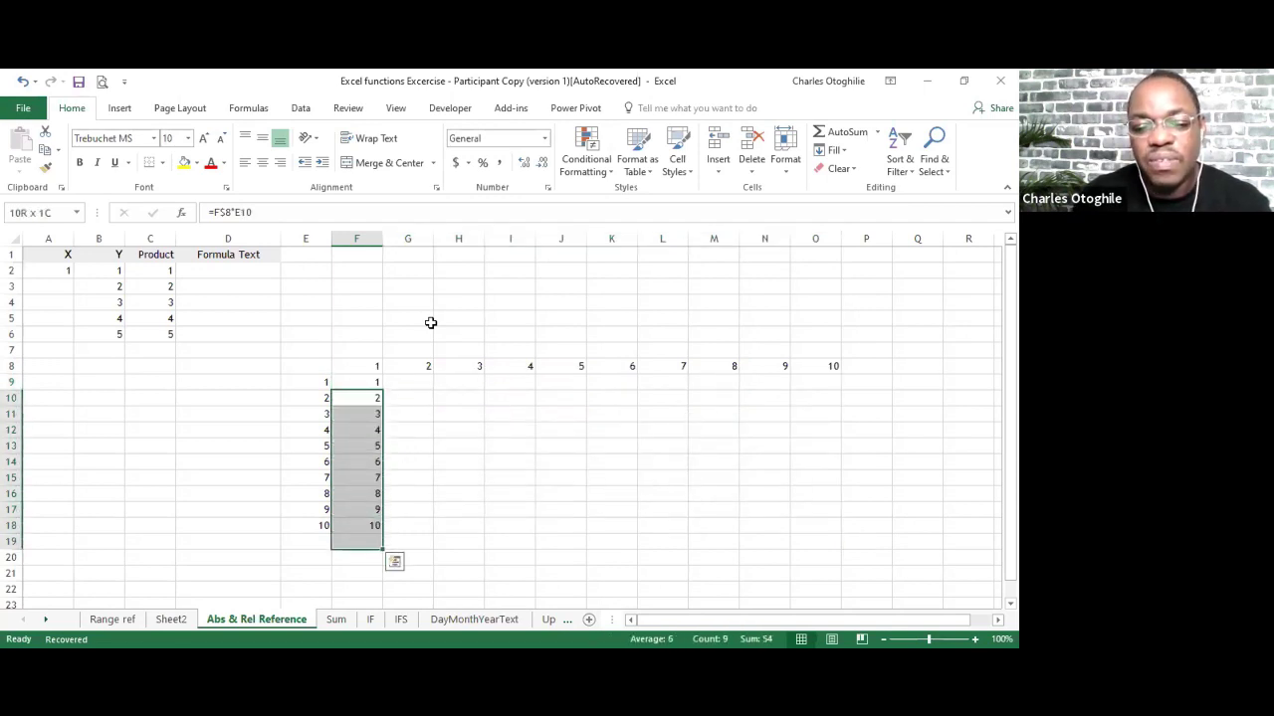
pyautogui.press('Delete')
# Fill the row-locked formula in F9 down again through F18.
pyautogui.press('Up')
pyautogui.hotkey('shift', 'Down')
pyautogui.hotkey('shift', 'Down')
pyautogui.hotkey('shift', 'Down')
pyautogui.hotkey('shift', 'Down')
pyautogui.hotkey('shift', 'Down')
pyautogui.hotkey('shift', 'Down')
pyautogui.hotkey('shift', 'Down')
pyautogui.hotkey('shift', 'Down')
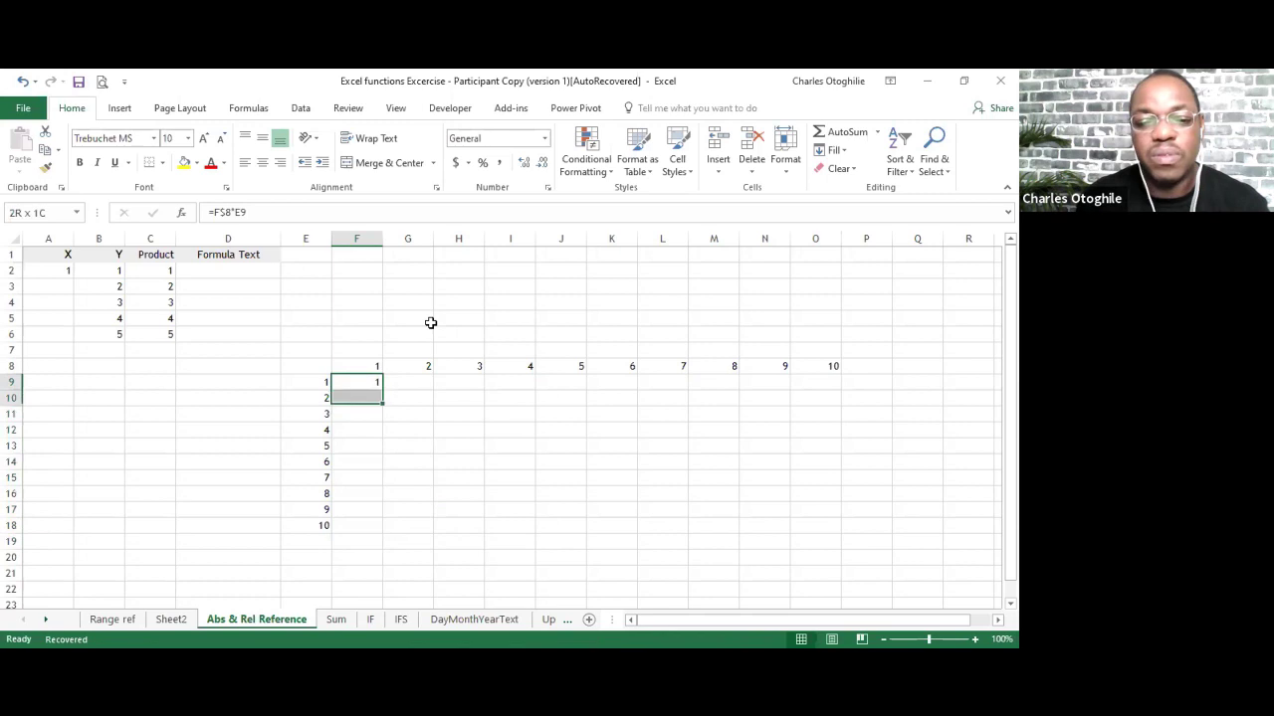
pyautogui.hotkey('shift', 'Down')
pyautogui.hotkey('ctrl', 'd')
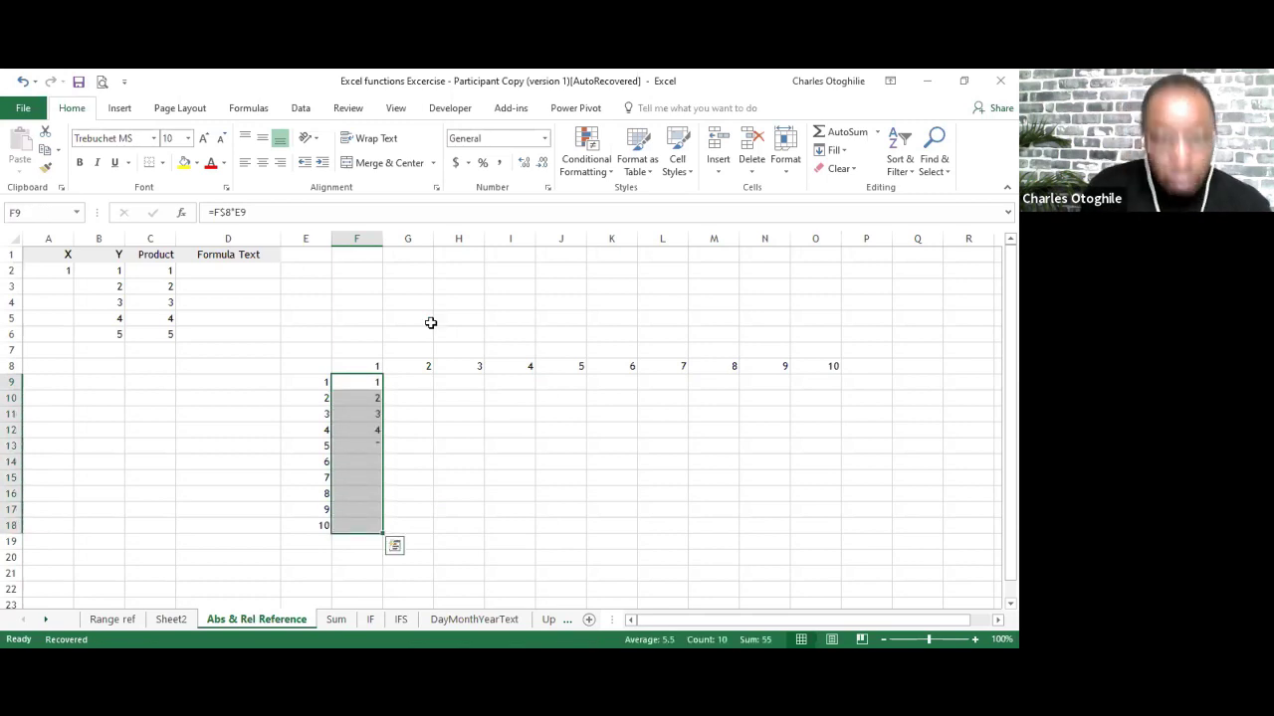
# Fill the column F formulas across the grid to column O, covering F9:O18.
pyautogui.hotkey('shift', 'Right')
pyautogui.hotkey('shift', 'Right')
pyautogui.hotkey('shift', 'Right')
pyautogui.hotkey('shift', 'Right')
pyautogui.hotkey('shift', 'Right')
pyautogui.hotkey('shift', 'Right')
pyautogui.hotkey('shift', 'Right')
pyautogui.hotkey('shift', 'Right')
pyautogui.hotkey('shift', 'Right')
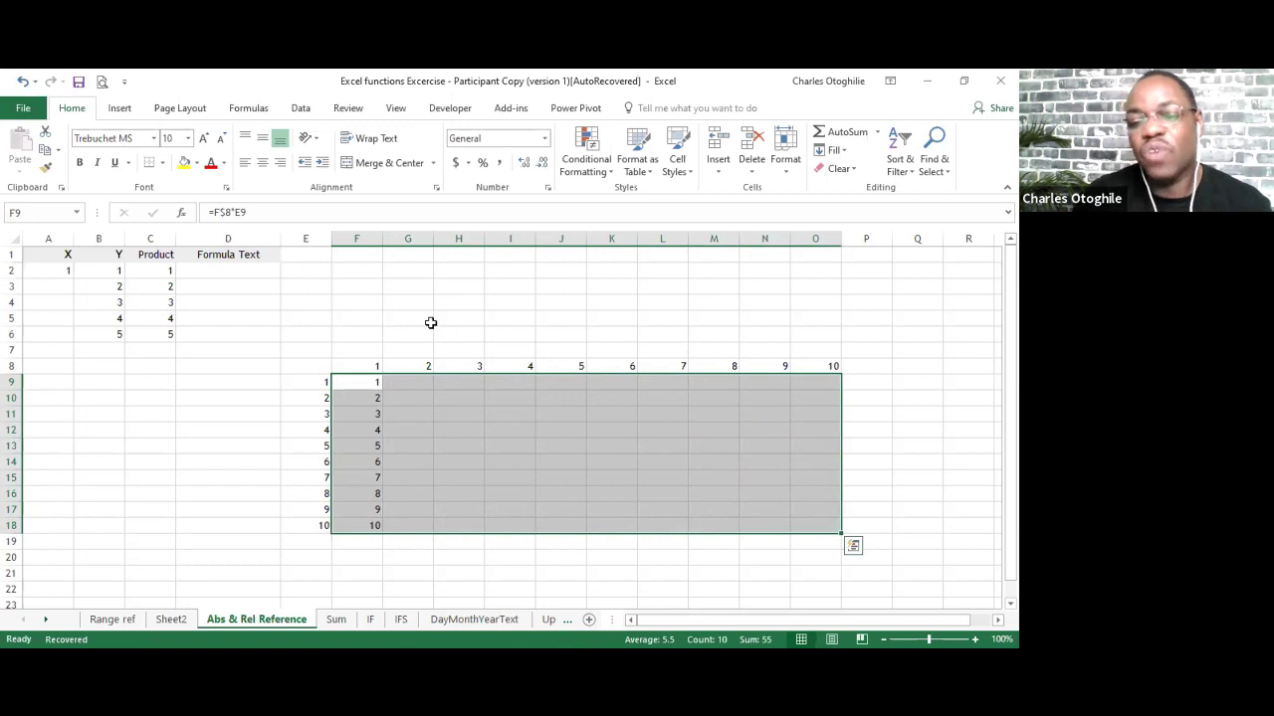
pyautogui.hotkey('ctrl', 'r')
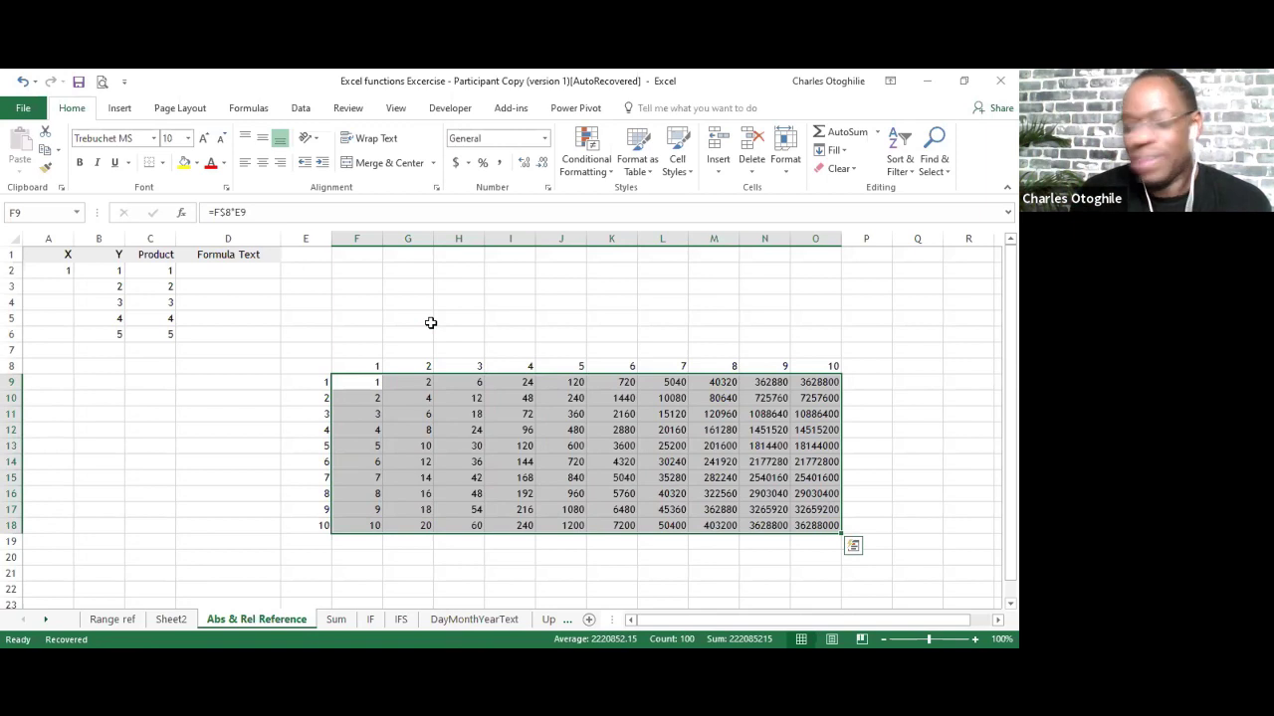
# Compare the products in column F with those in G9:O18, checking H9 against its headers in H8 and E9.
pyautogui.click(425, 383)
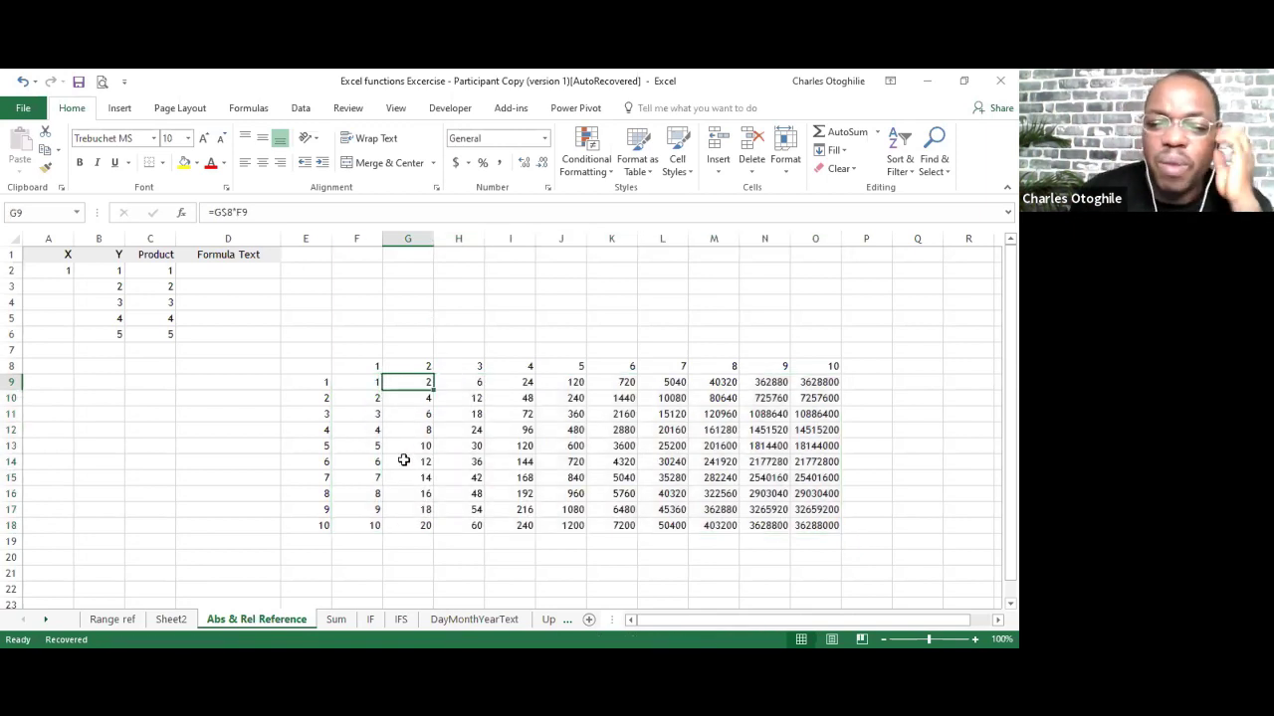
pyautogui.moveTo(367, 384); pyautogui.dragTo(366, 529)
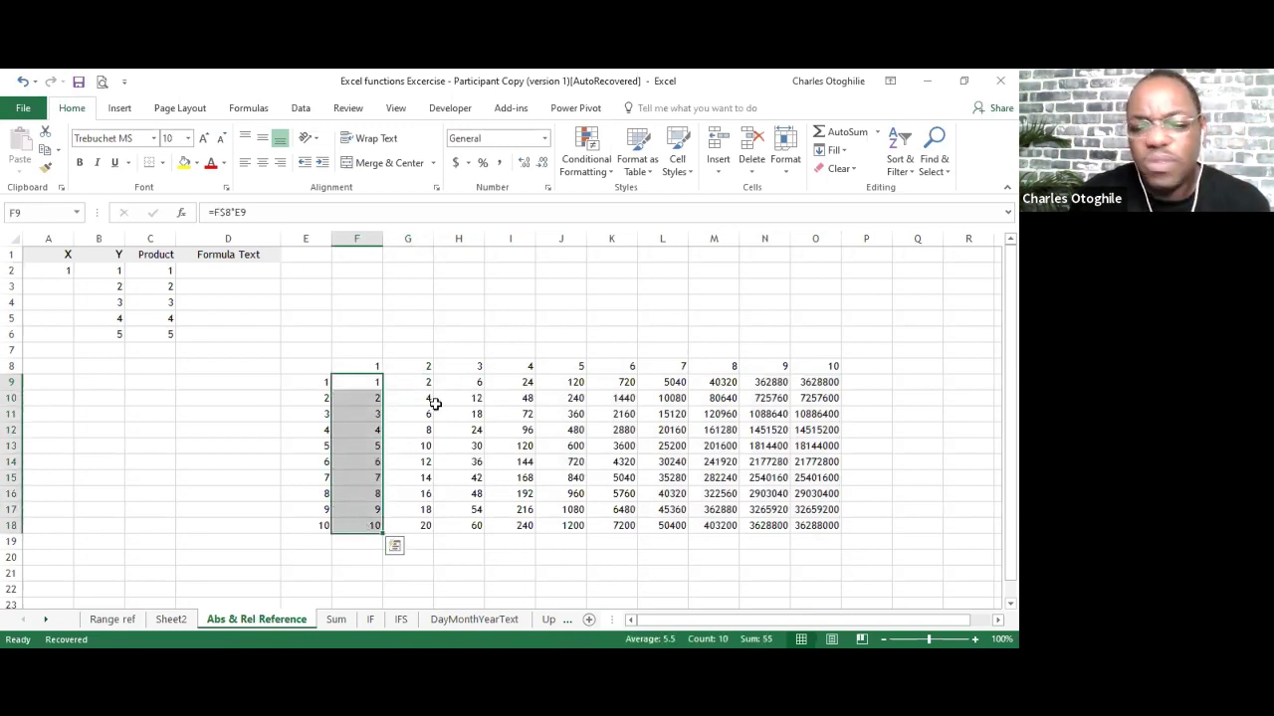
pyautogui.moveTo(427, 386); pyautogui.dragTo(815, 515)
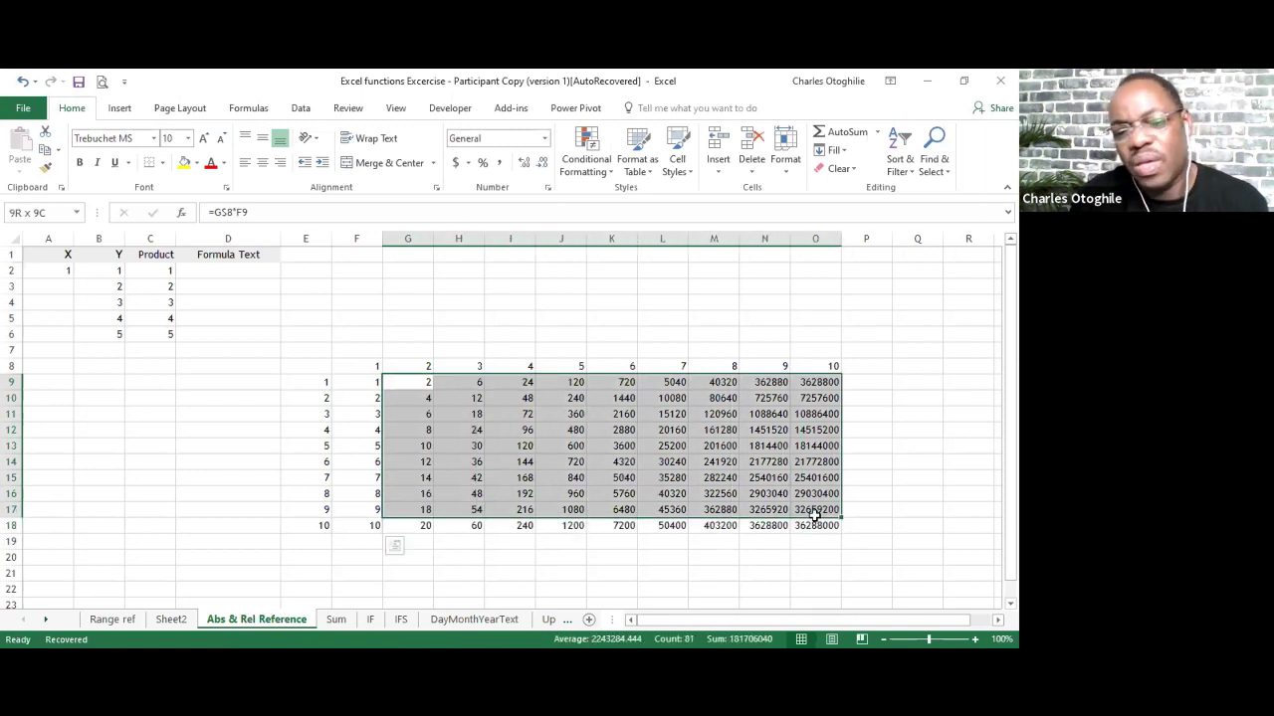
pyautogui.click(717, 491)
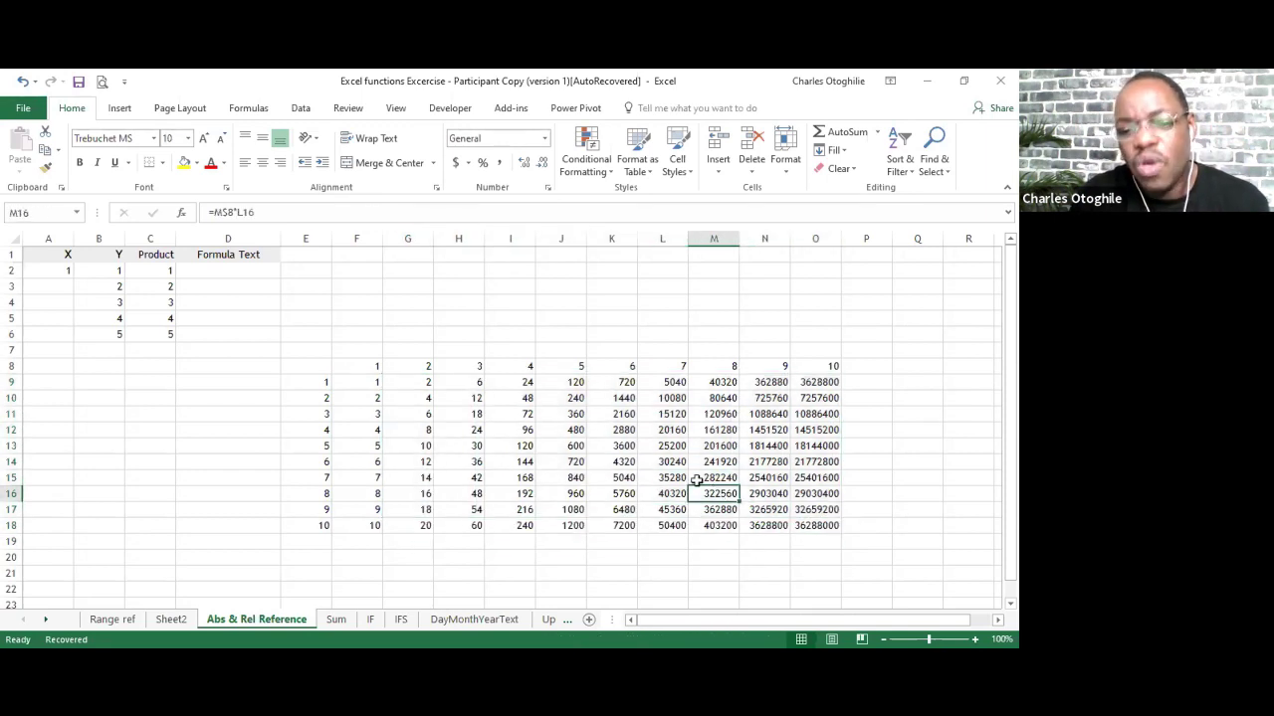
pyautogui.moveTo(352, 380); pyautogui.dragTo(363, 531)
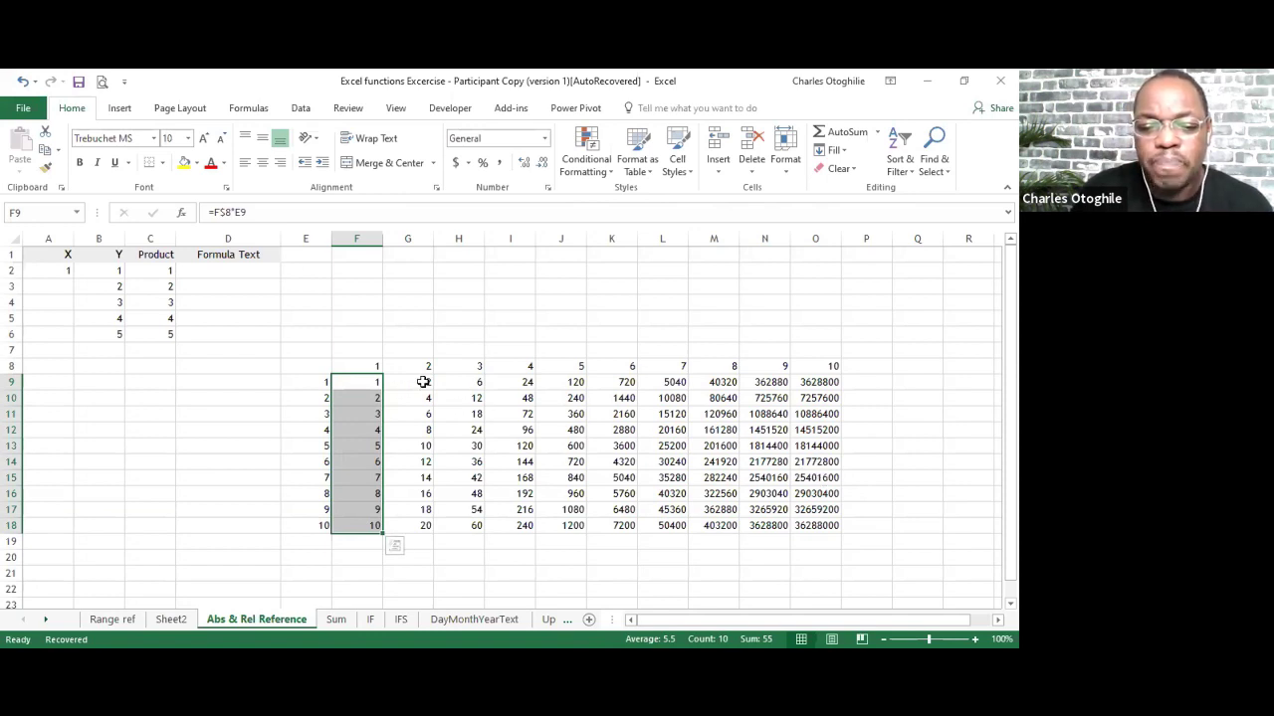
pyautogui.click(472, 414)
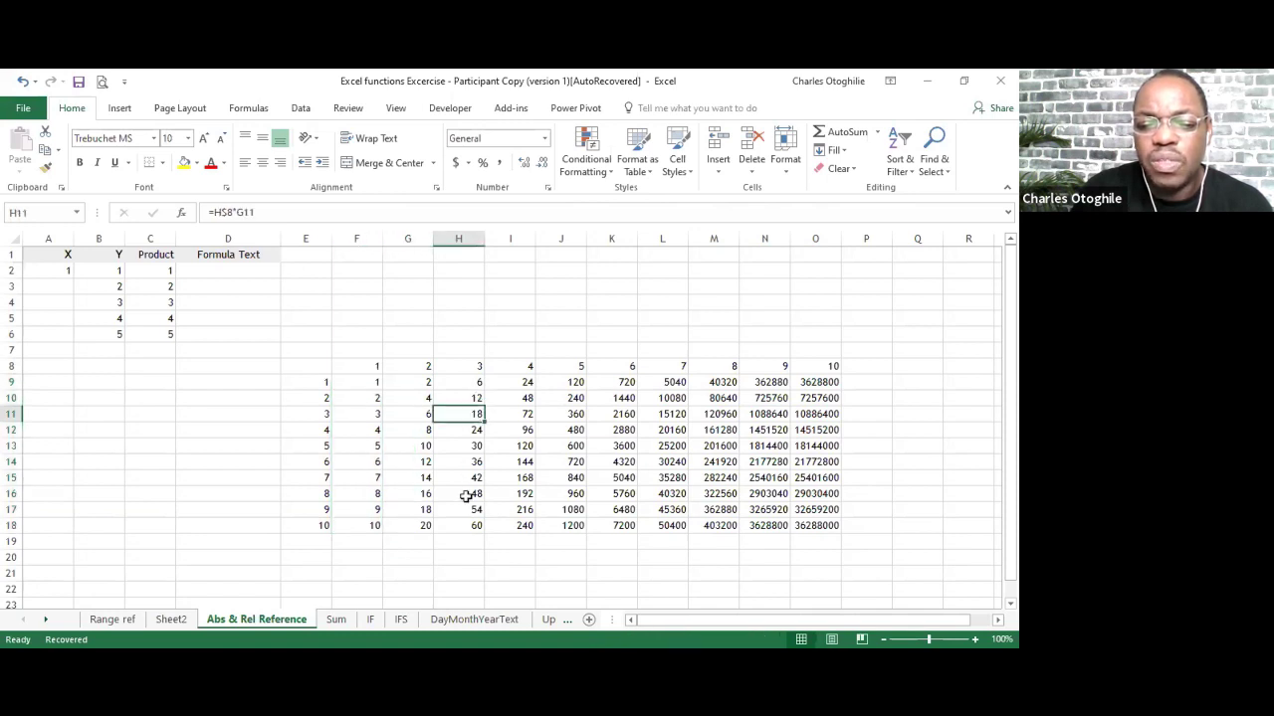
pyautogui.click(478, 388)
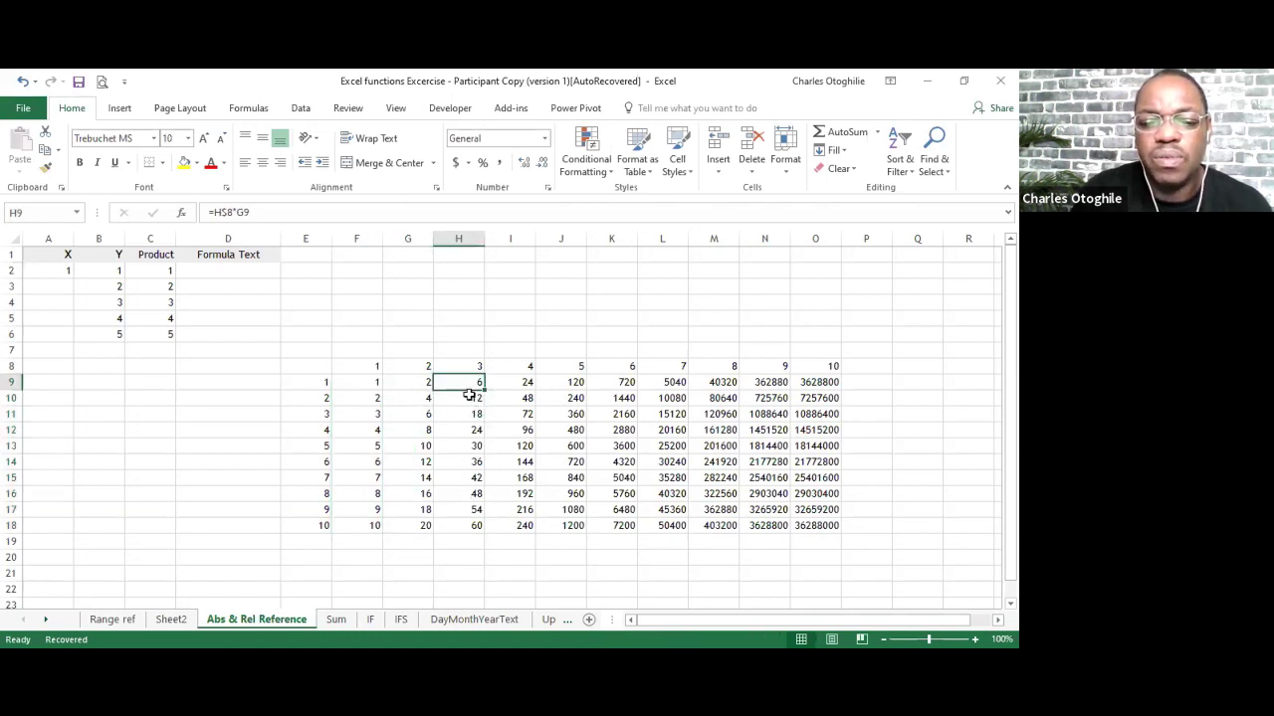
pyautogui.click(476, 368)
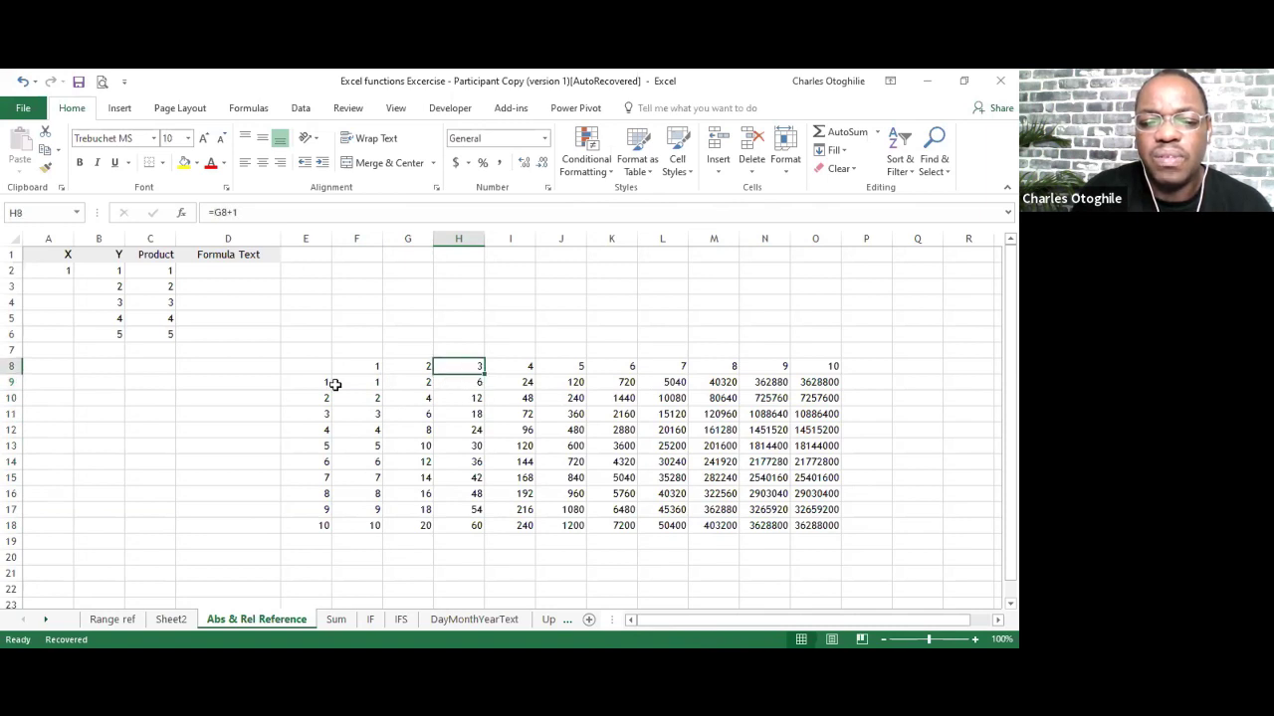
pyautogui.click(328, 383)
# Examine which cells the formulas in H9, J9, O9 and F9 multiply.
pyautogui.click(475, 387)
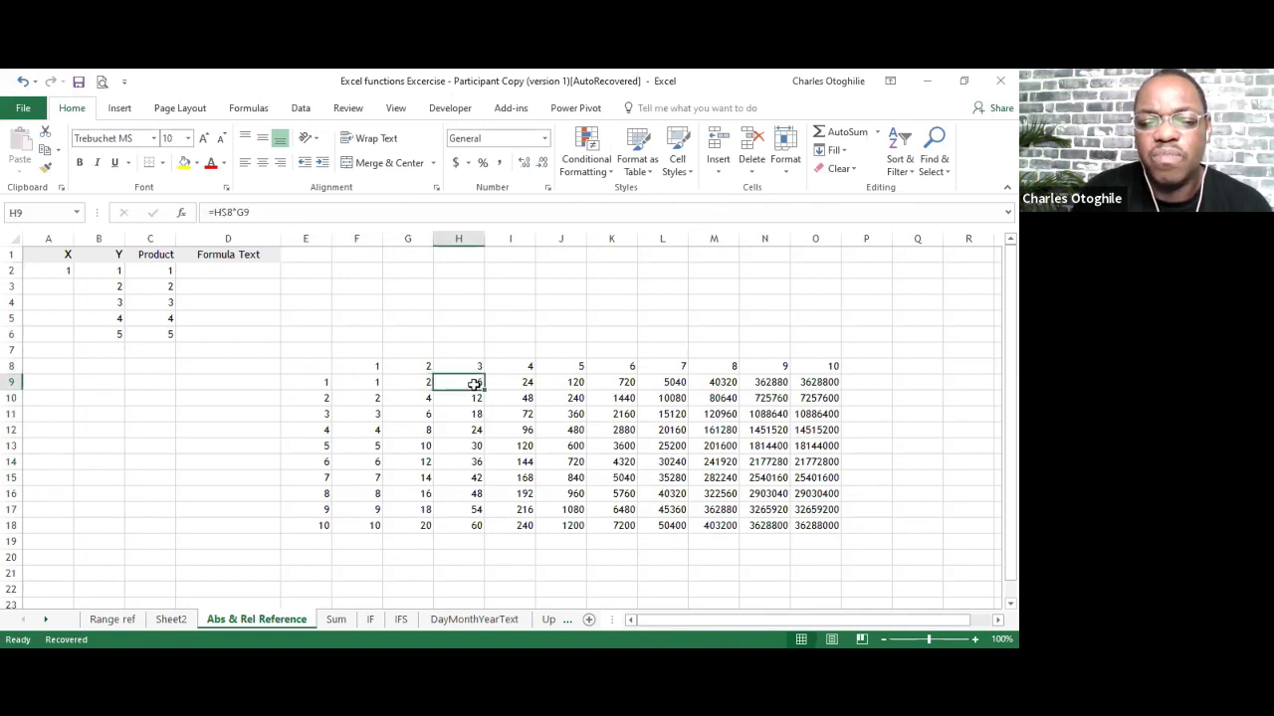
pyautogui.click(235, 212)
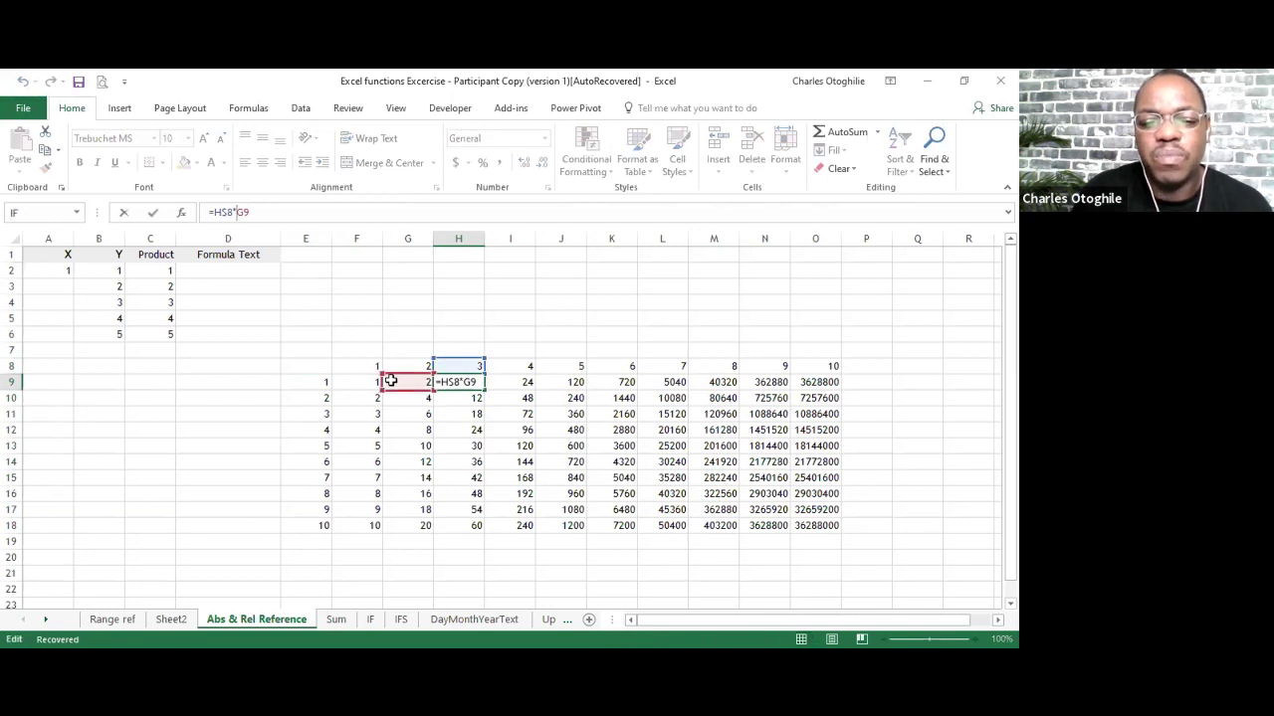
pyautogui.click(553, 387)
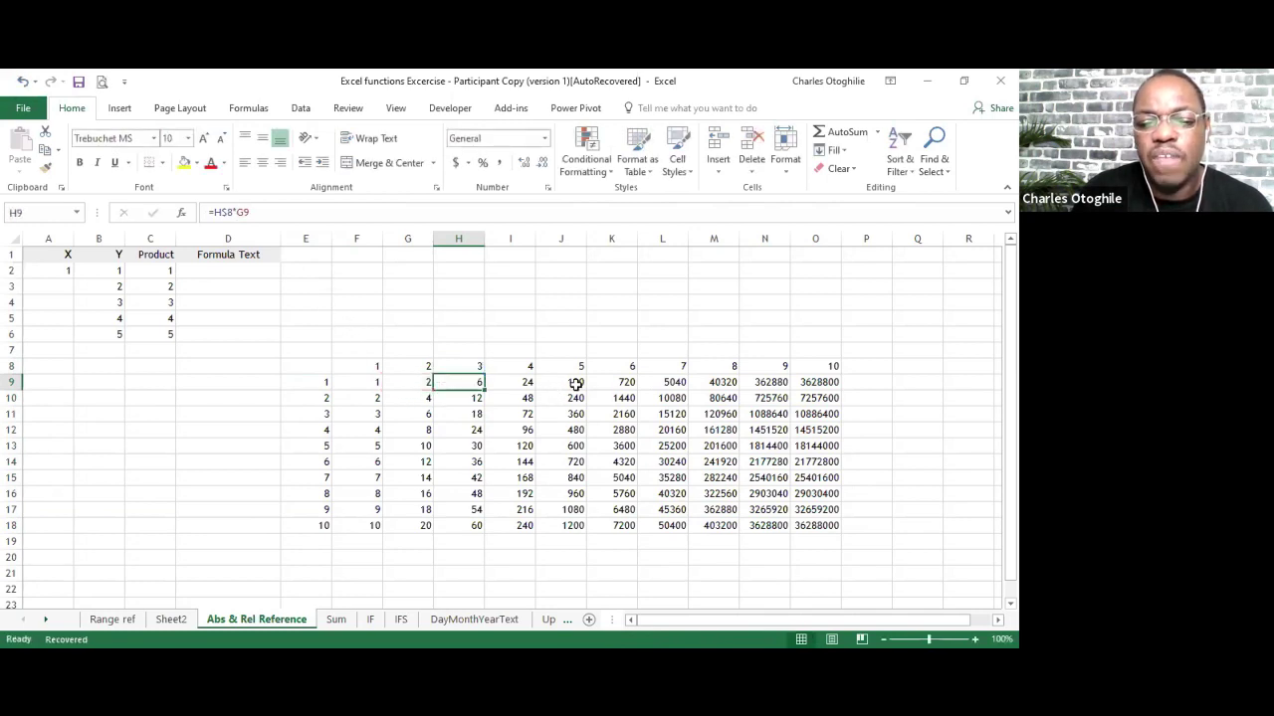
pyautogui.click(236, 212)
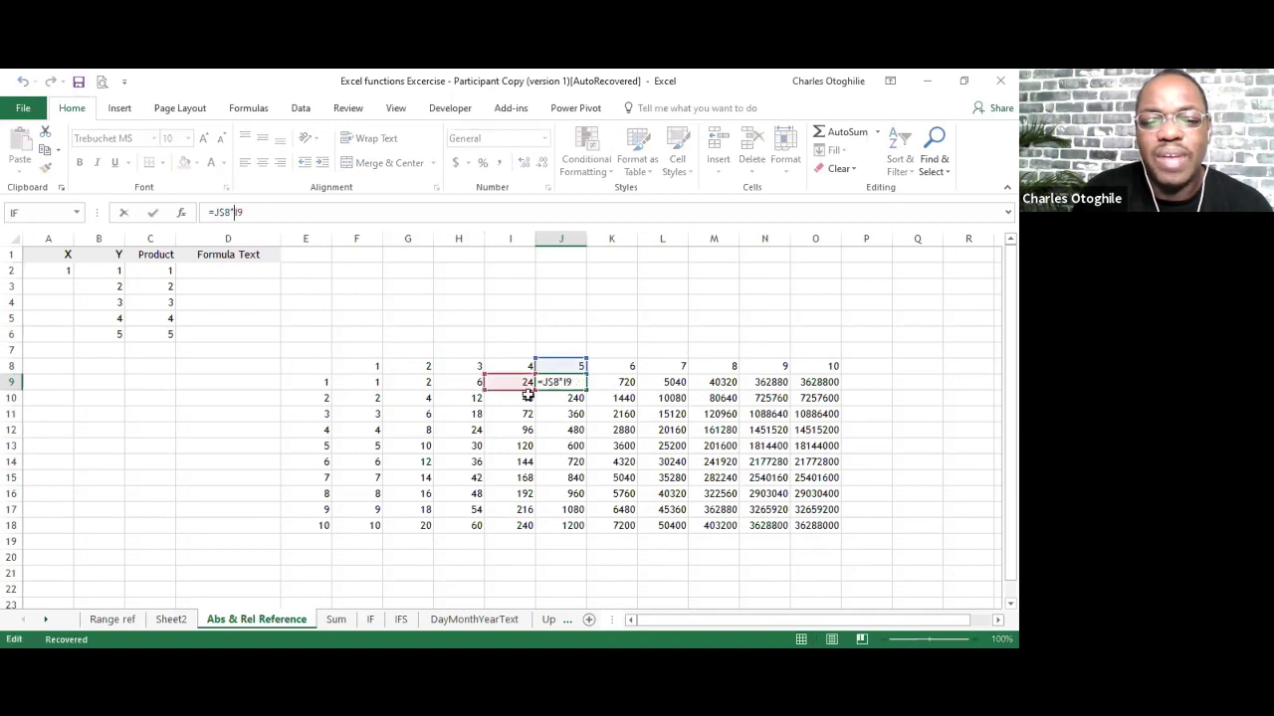
pyautogui.press('Escape')
pyautogui.click(816, 381)
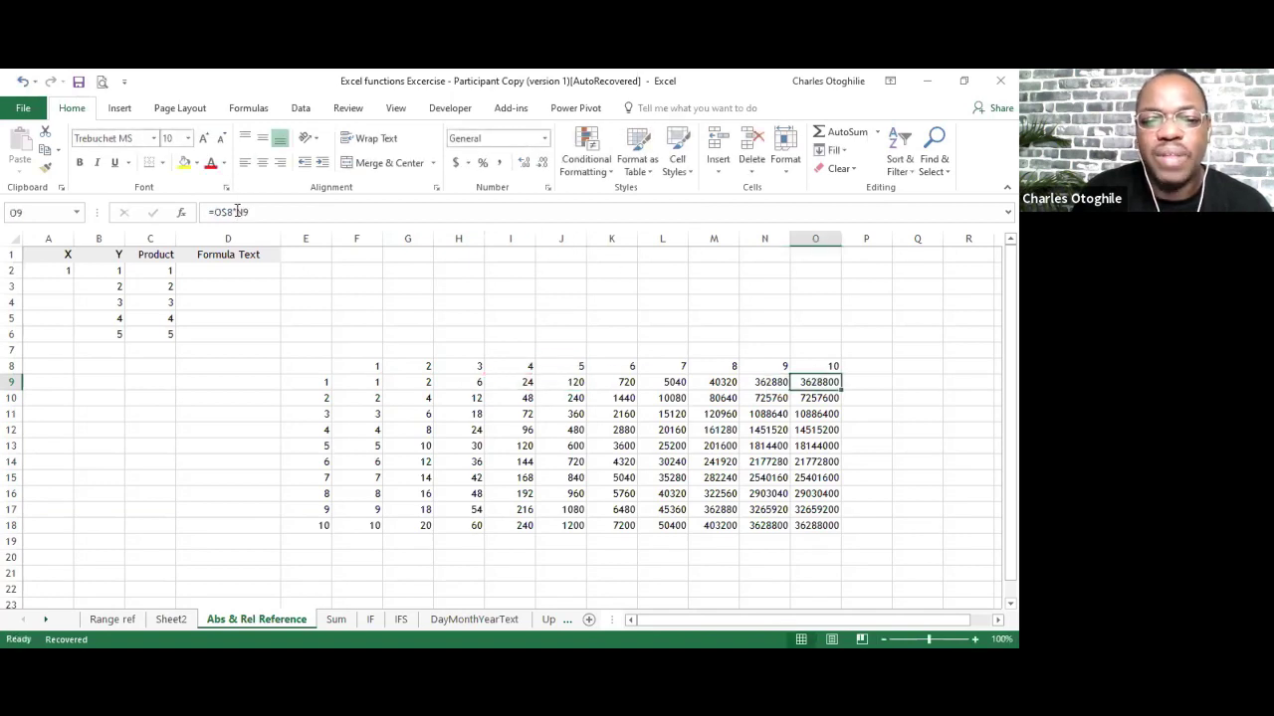
pyautogui.press('F2')
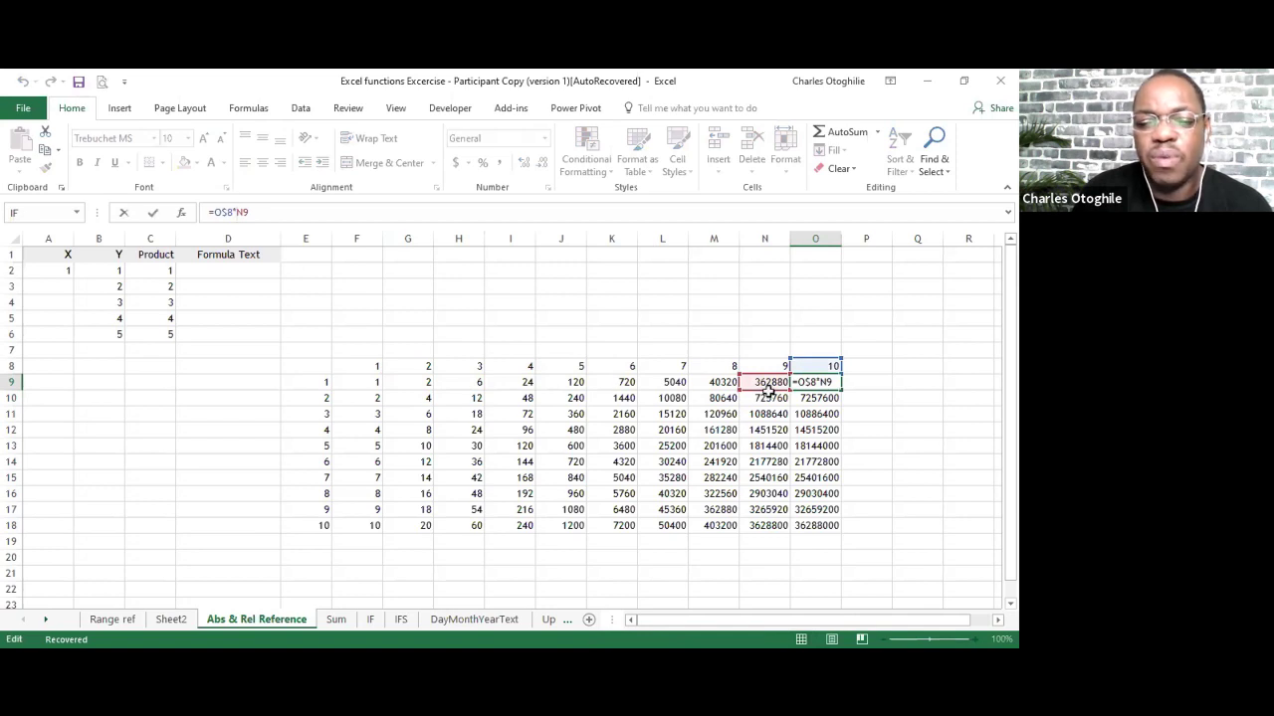
pyautogui.press('Escape')
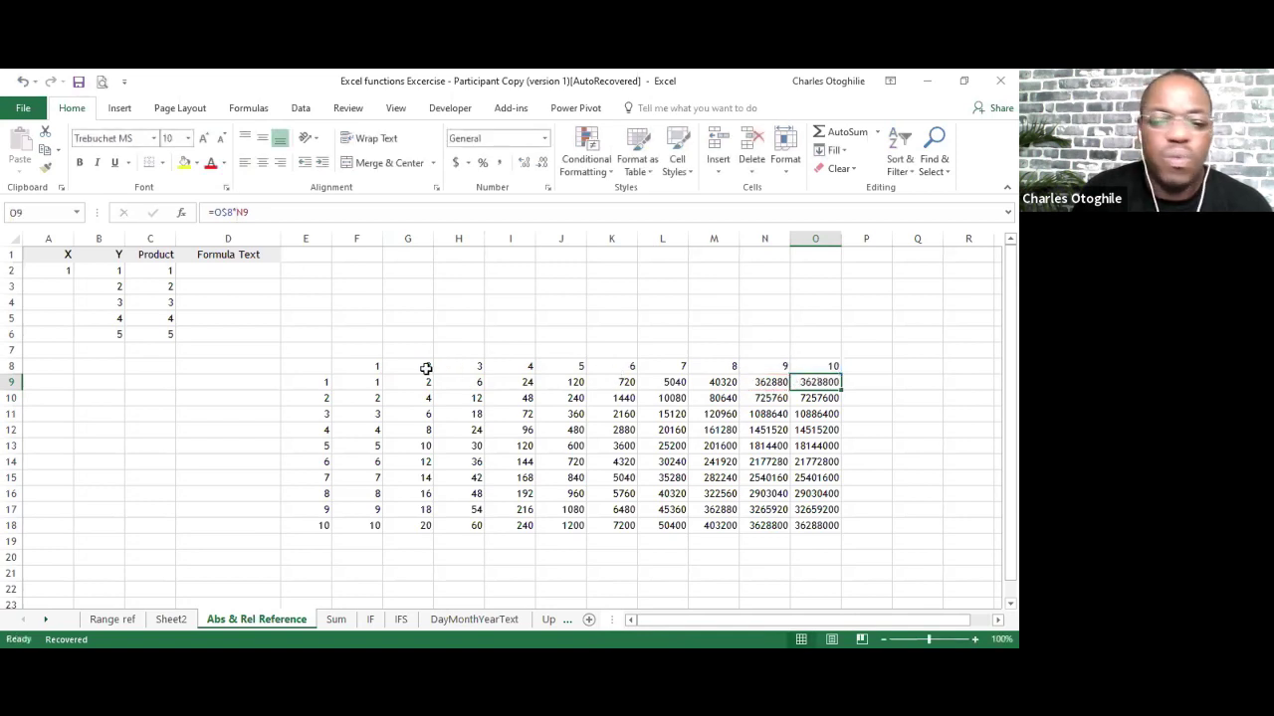
pyautogui.click(371, 381)
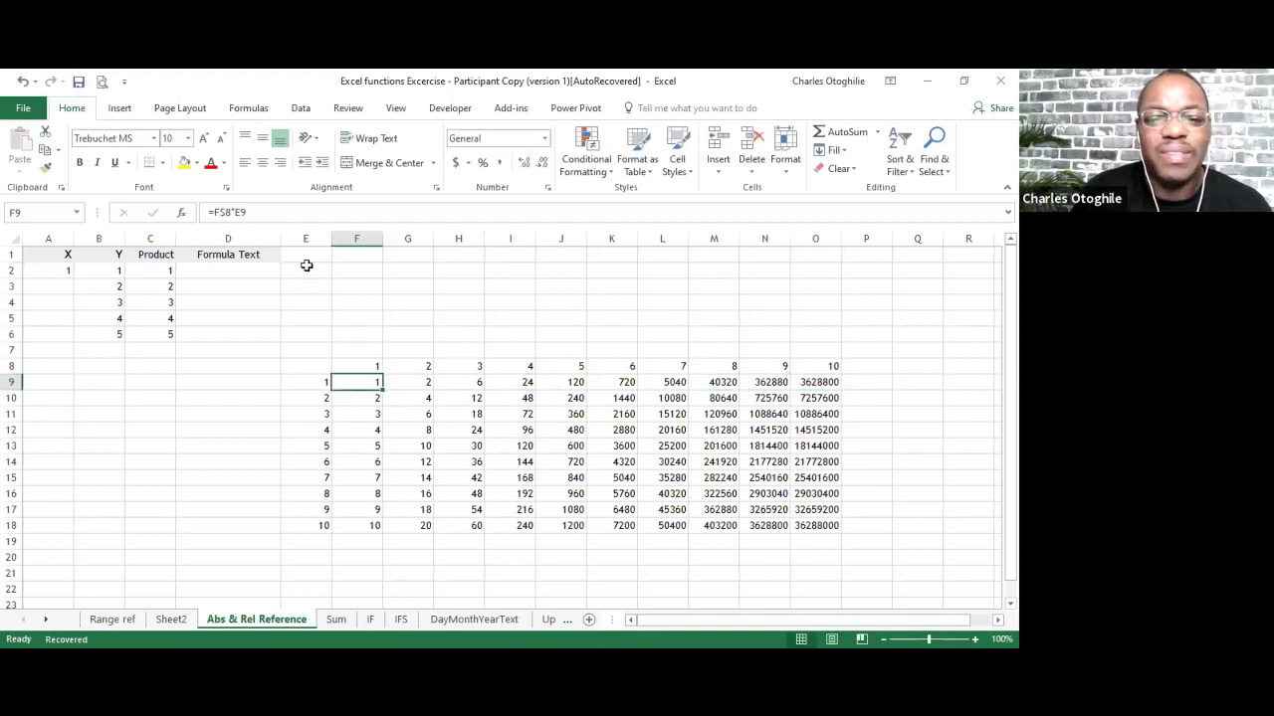
pyautogui.click(229, 212)
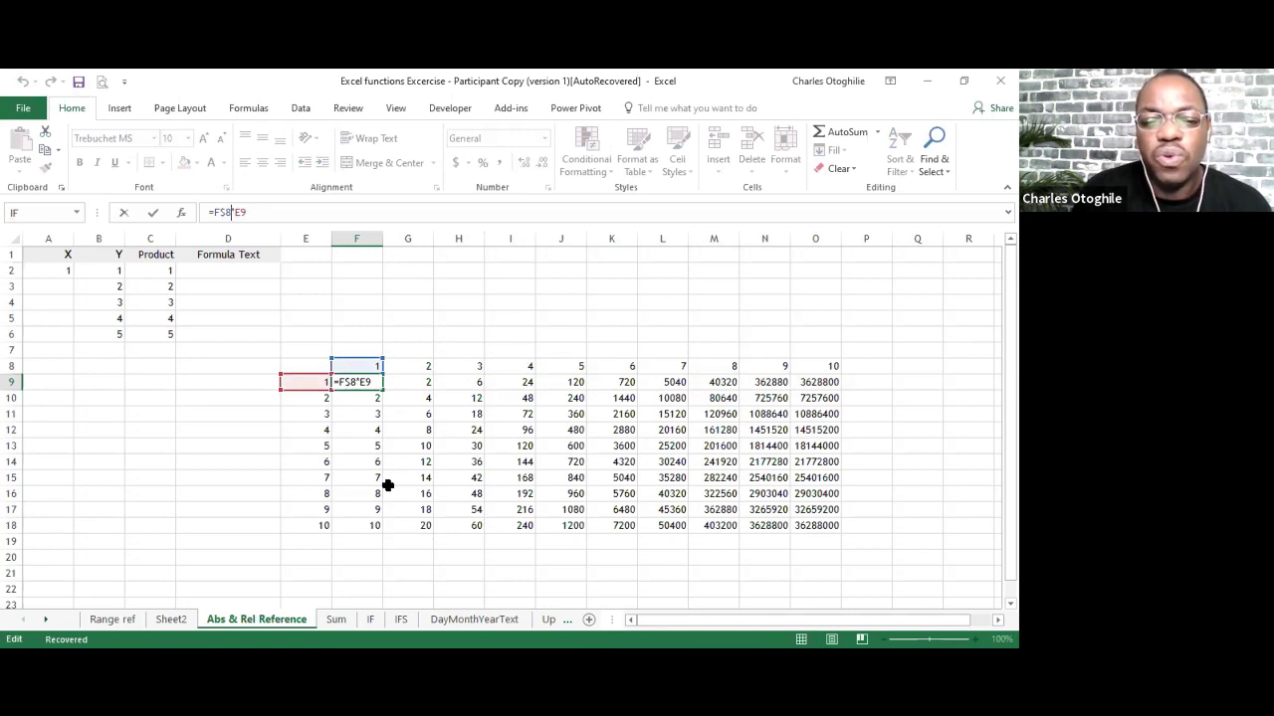
pyautogui.press('Escape')
# Clear the formulas from G9:O18 and select the formulas in column F from F9 down.
pyautogui.moveTo(404, 382); pyautogui.dragTo(796, 517)
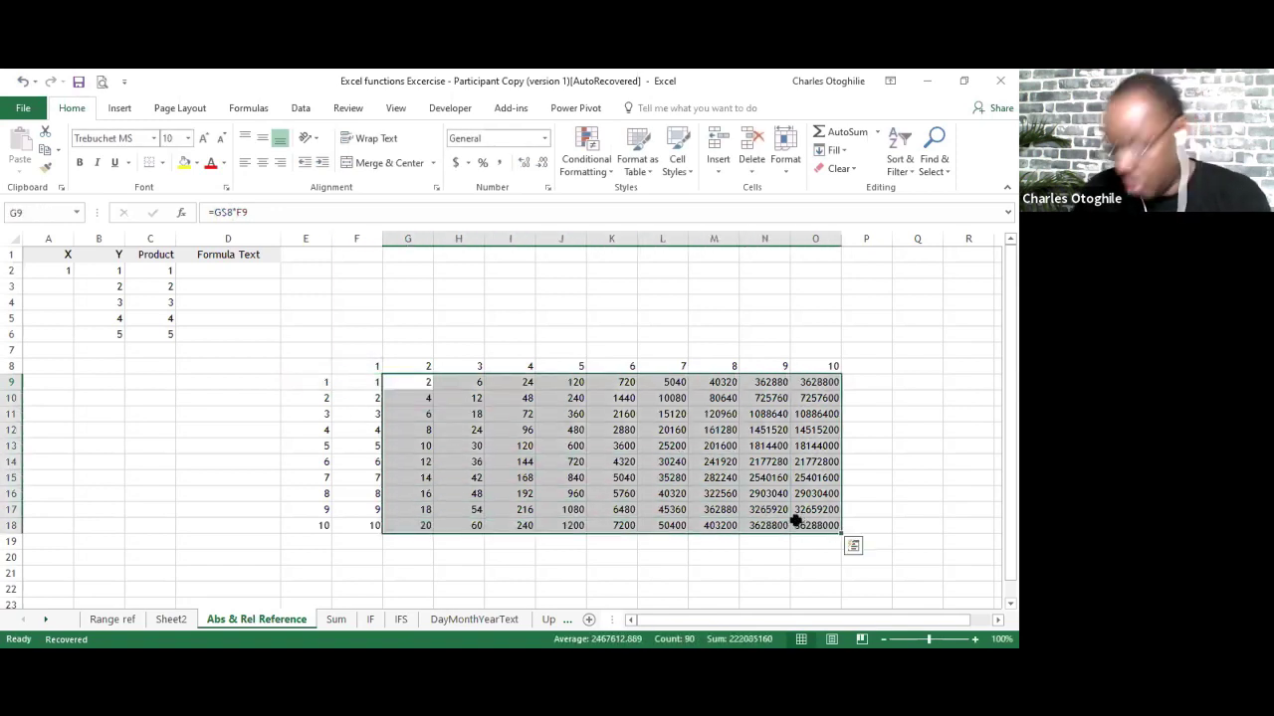
pyautogui.press('Delete')
pyautogui.moveTo(362, 382); pyautogui.dragTo(382, 525)
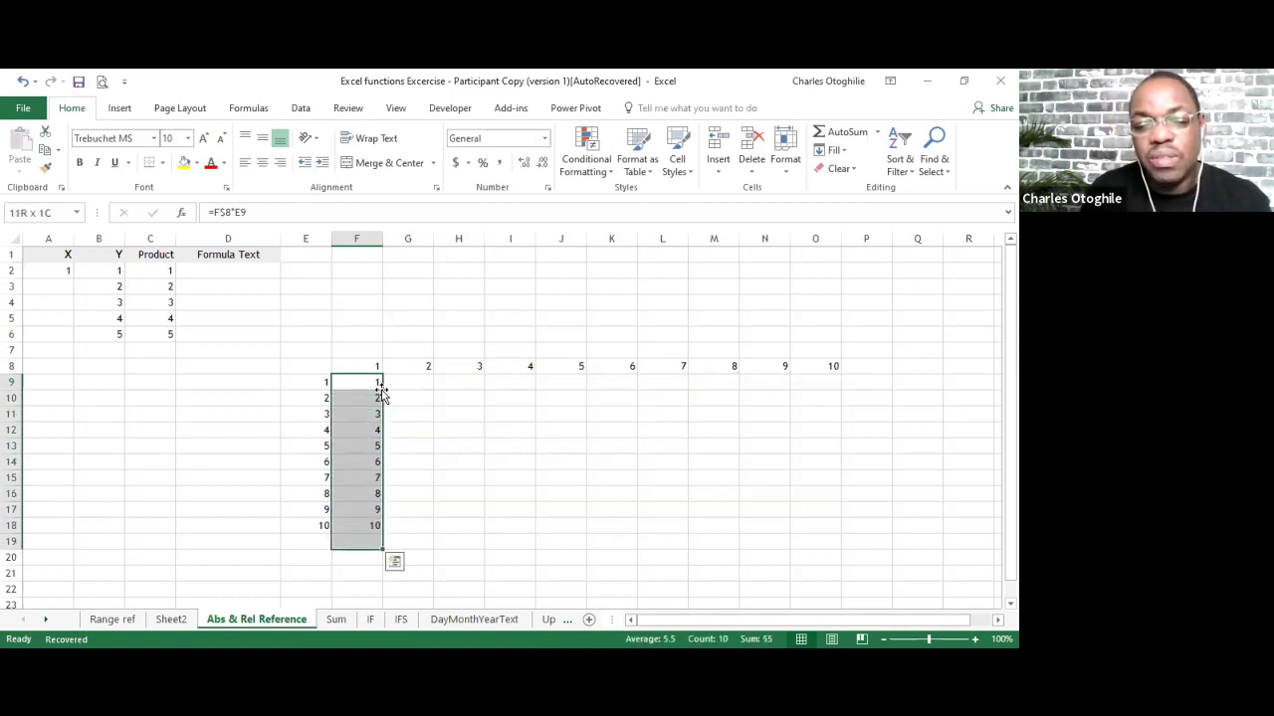
# Fill the formulas of F9:F18 across the emptied columns G to O once more.
pyautogui.hotkey('shift', 'Right')
pyautogui.hotkey('shift', 'Right')
pyautogui.hotkey('shift', 'Right')
pyautogui.hotkey('shift', 'Right')
pyautogui.hotkey('shift', 'Right')
pyautogui.hotkey('shift', 'Right')
pyautogui.hotkey('shift', 'Right')
pyautogui.hotkey('shift', 'Right')
pyautogui.hotkey('shift', 'Right')
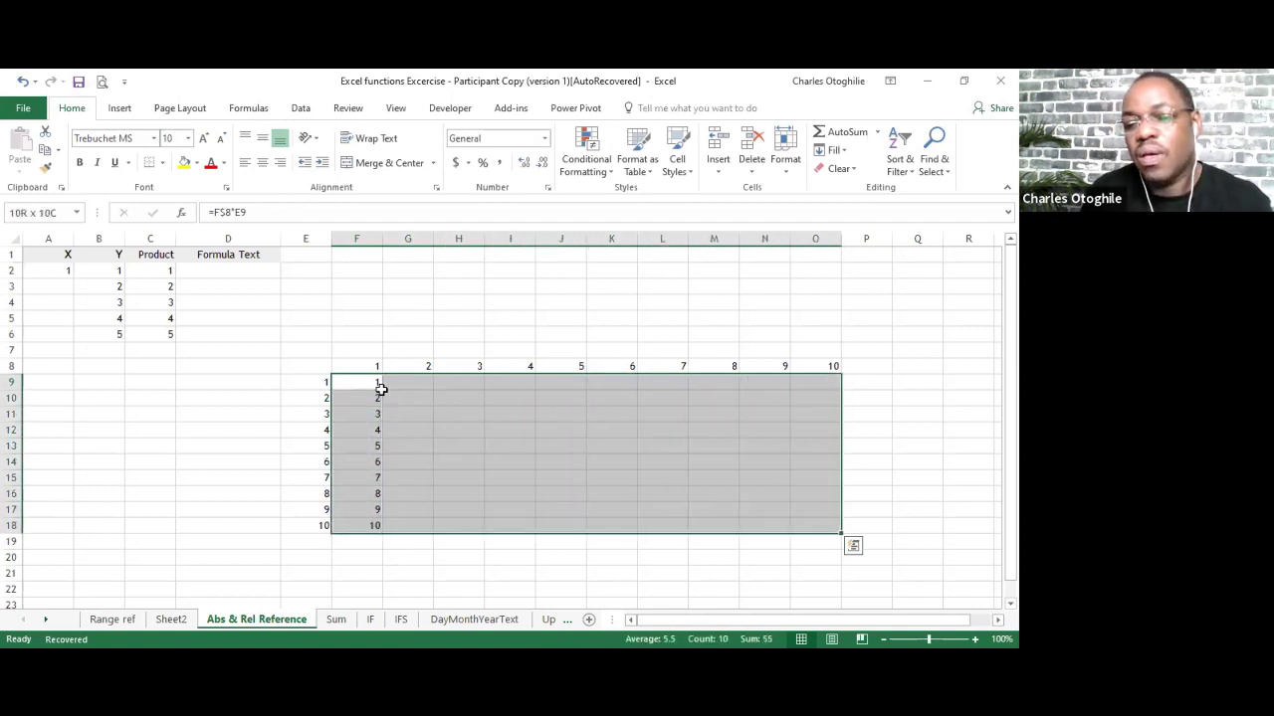
pyautogui.hotkey('ctrl', 'r')
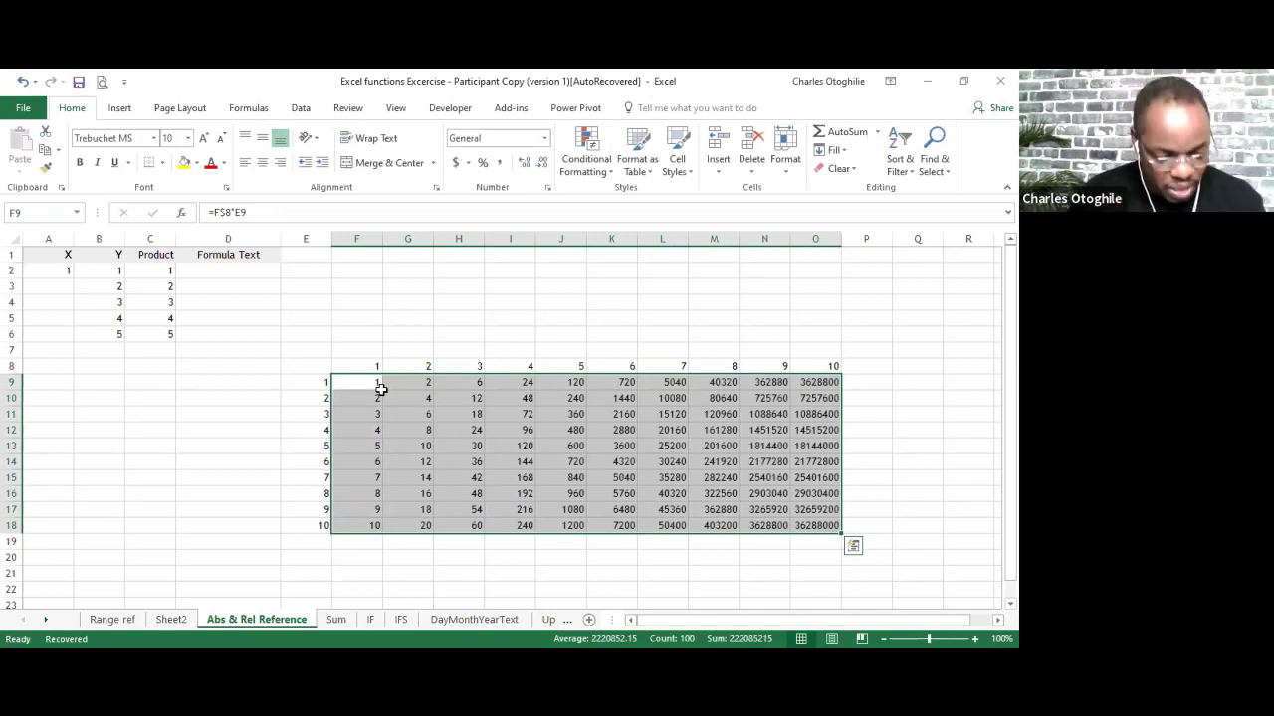
pyautogui.click(357, 151)
pyautogui.click(470, 356)
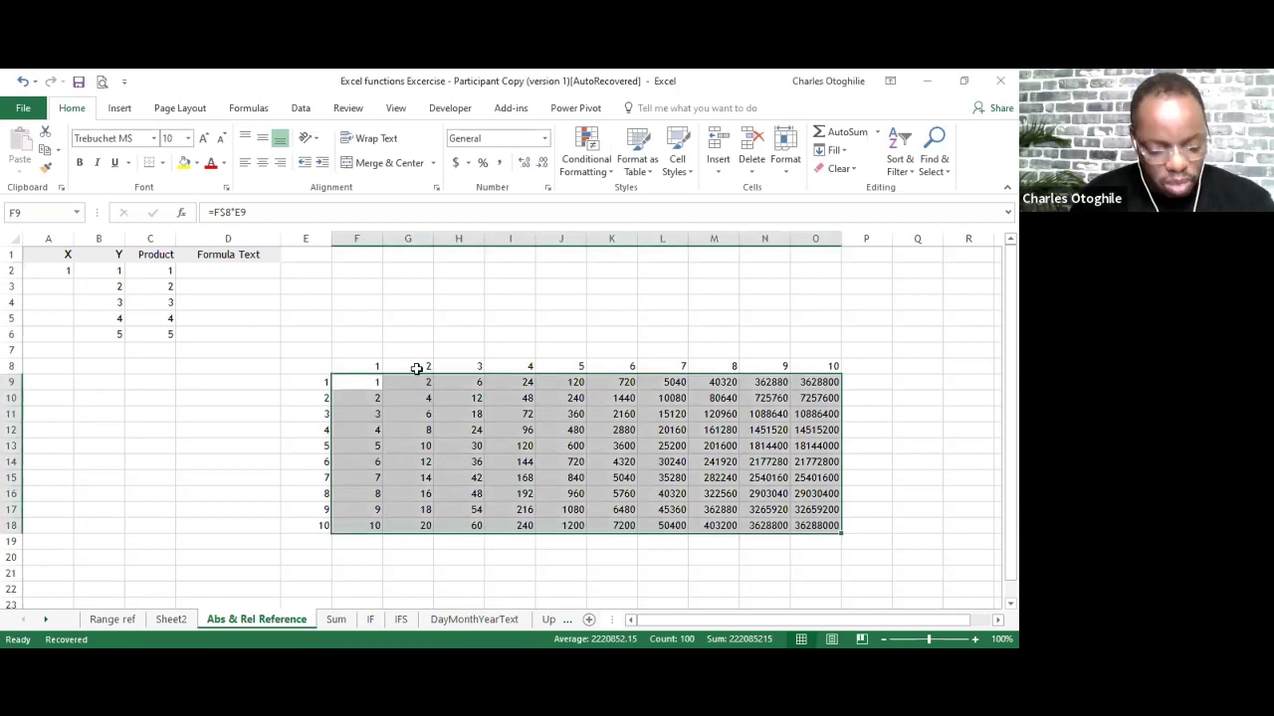
pyautogui.hotkey('alt', 'Tab')
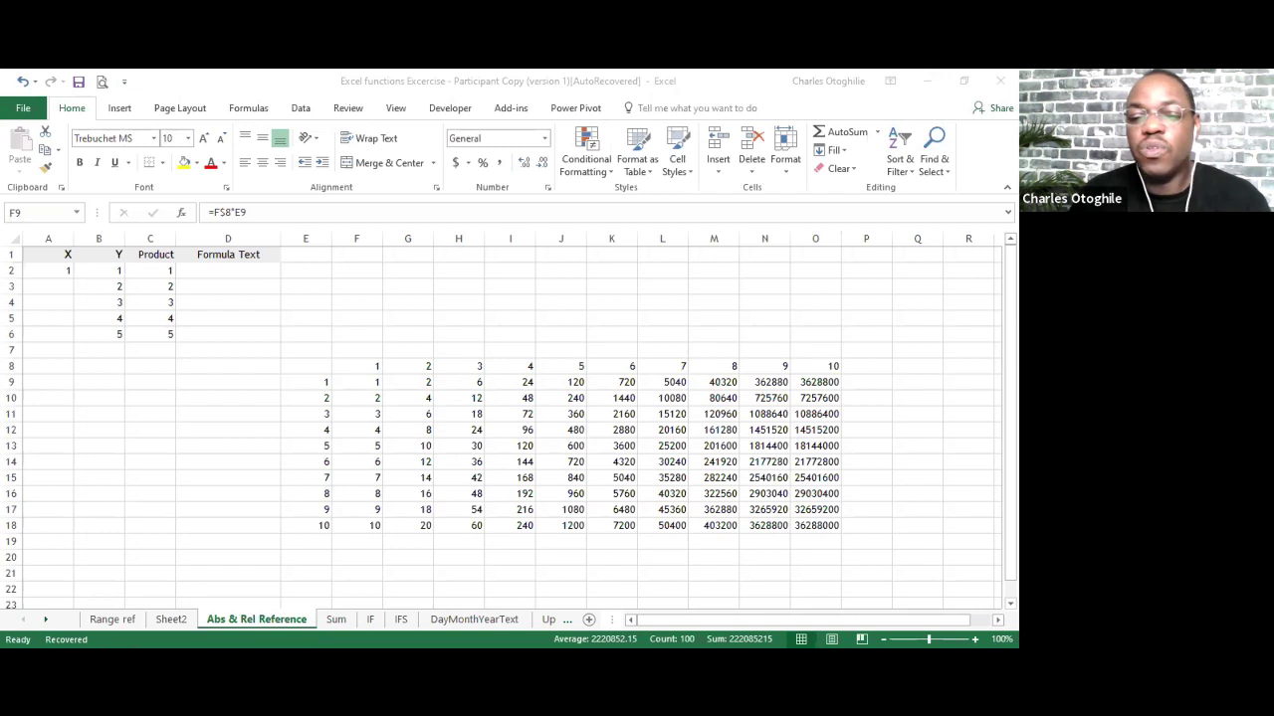
# Lock column E in the F9 formula so that it reads =F$8*$E9.
pyautogui.click(378, 407)
pyautogui.click(366, 384)
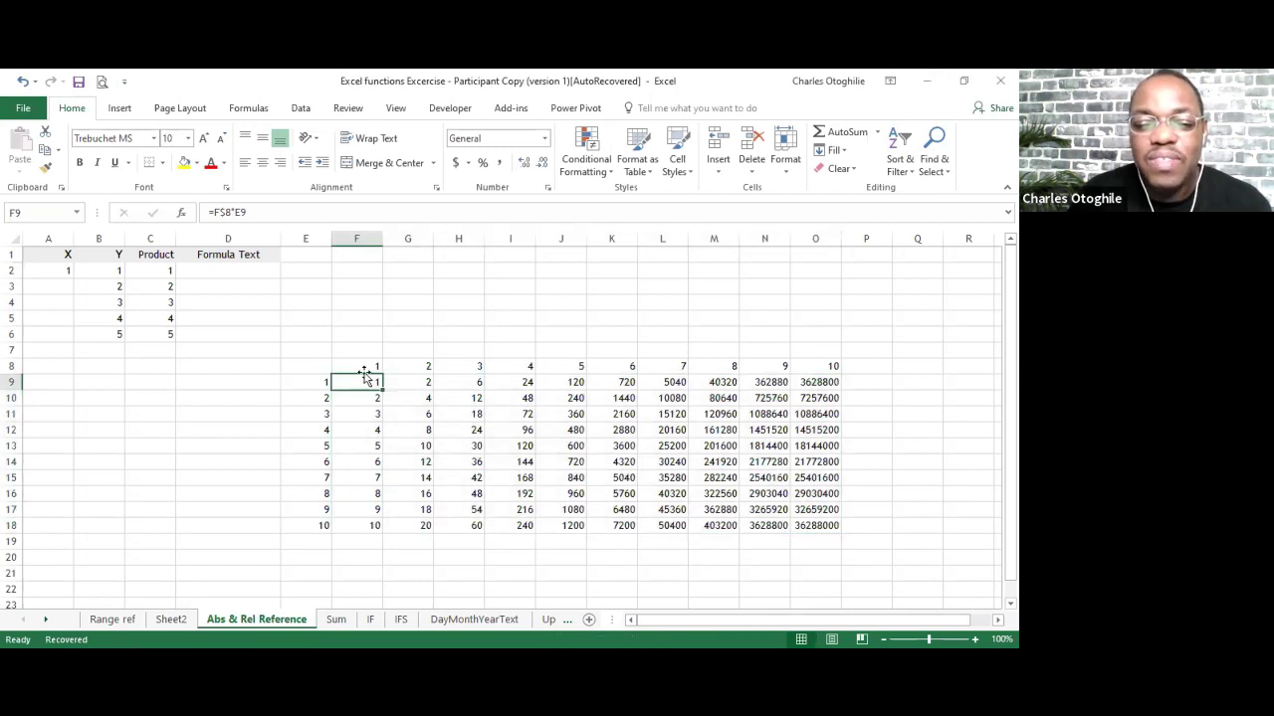
pyautogui.click(230, 214)
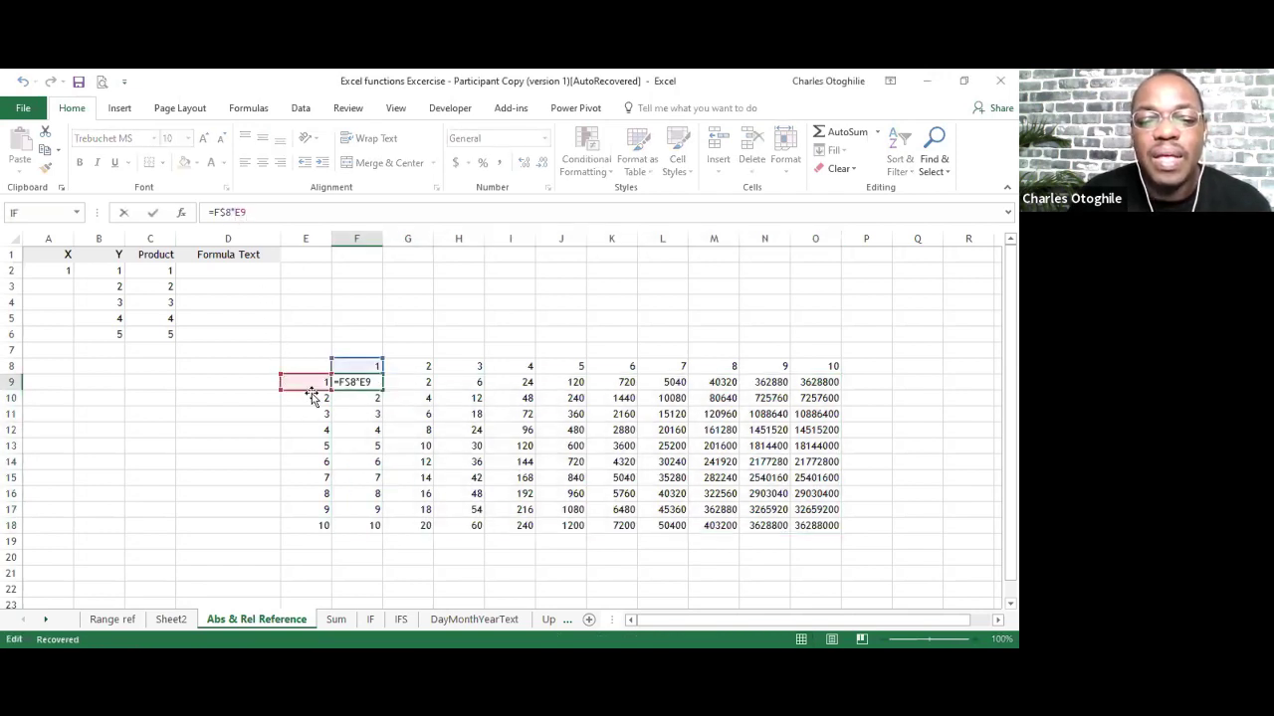
pyautogui.click(237, 214)
pyautogui.write('$')
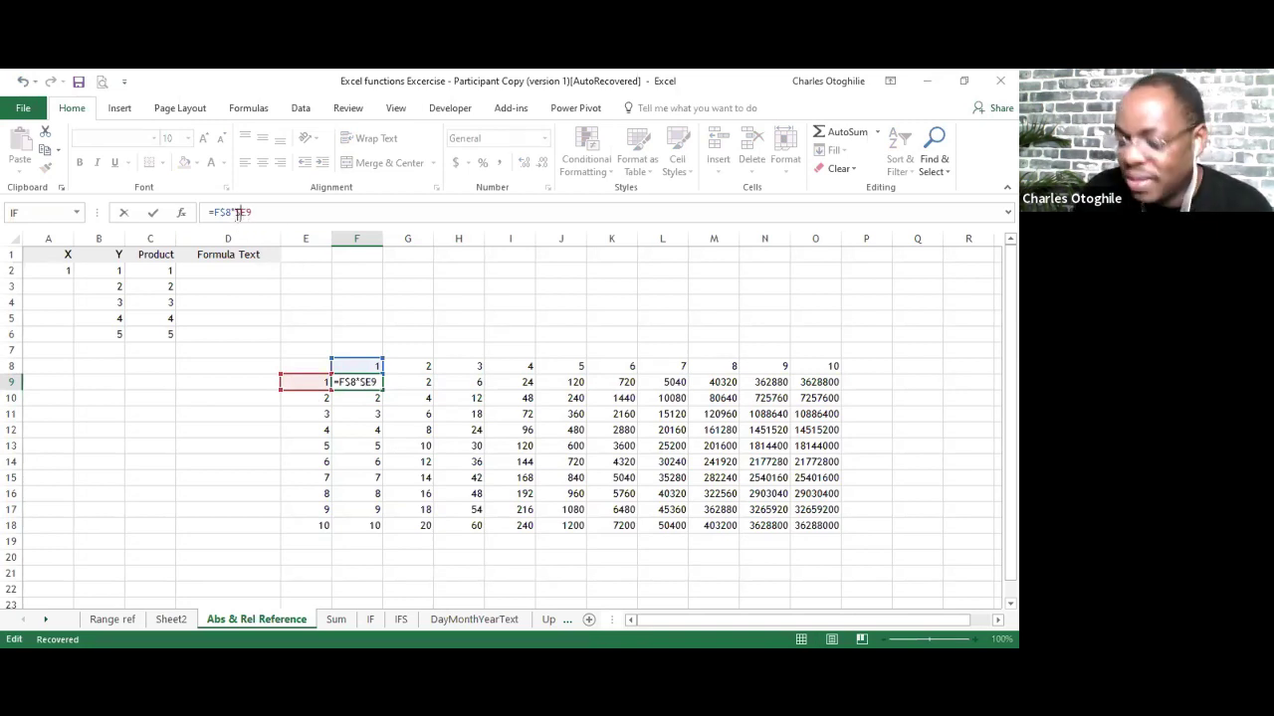
pyautogui.press('Return')
pyautogui.press('Up')
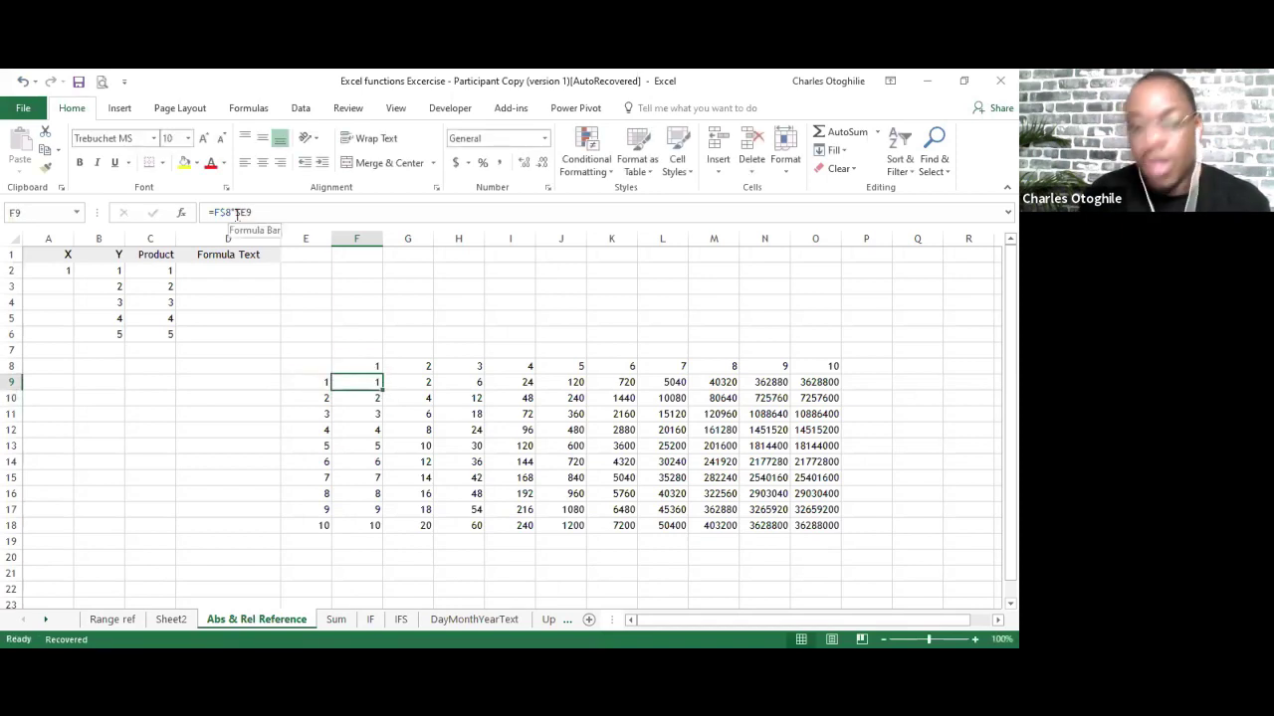
# Select the whole multiplication grid F9:O18, starting from the formula in F9.
pyautogui.hotkey('shift', 'Down')
pyautogui.hotkey('shift', 'Down')
pyautogui.hotkey('shift', 'Down')
pyautogui.hotkey('shift', 'Down')
pyautogui.hotkey('shift', 'Down')
pyautogui.hotkey('shift', 'Down')
pyautogui.hotkey('shift', 'Down')
pyautogui.hotkey('shift', 'Down')
pyautogui.hotkey('shift', 'Down')
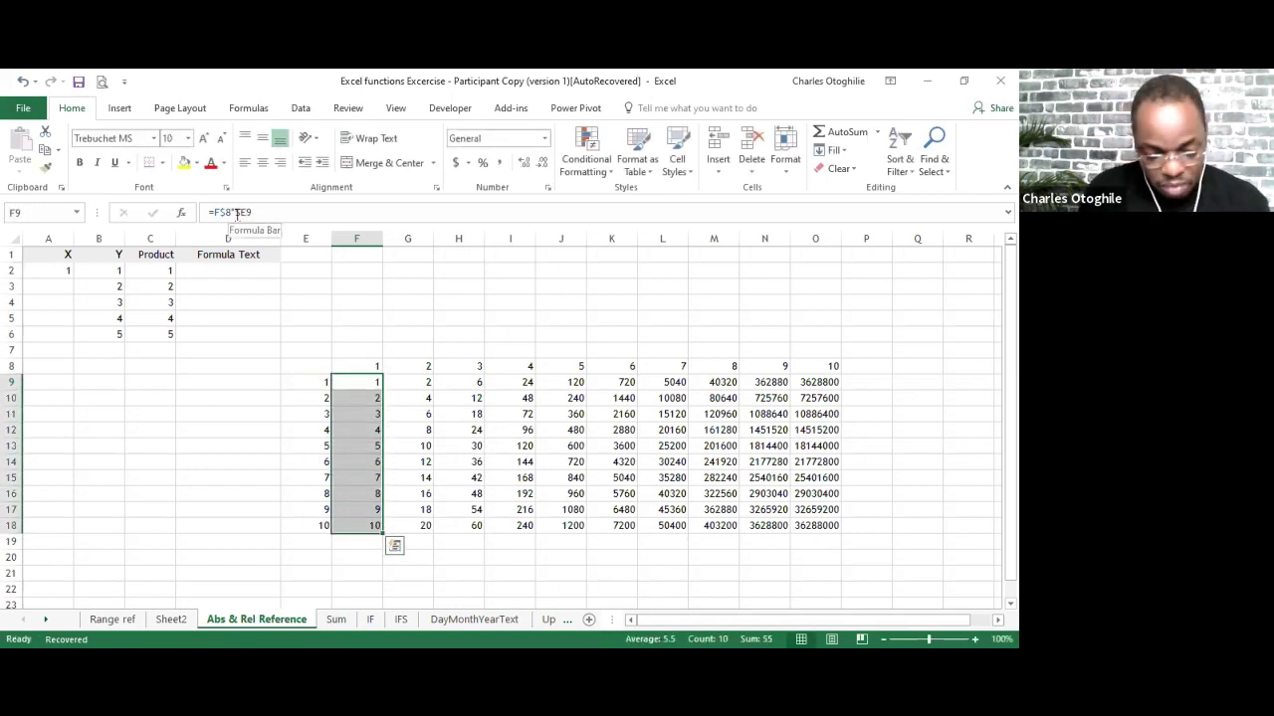
pyautogui.hotkey('ctrl', 'shift', 'Right')
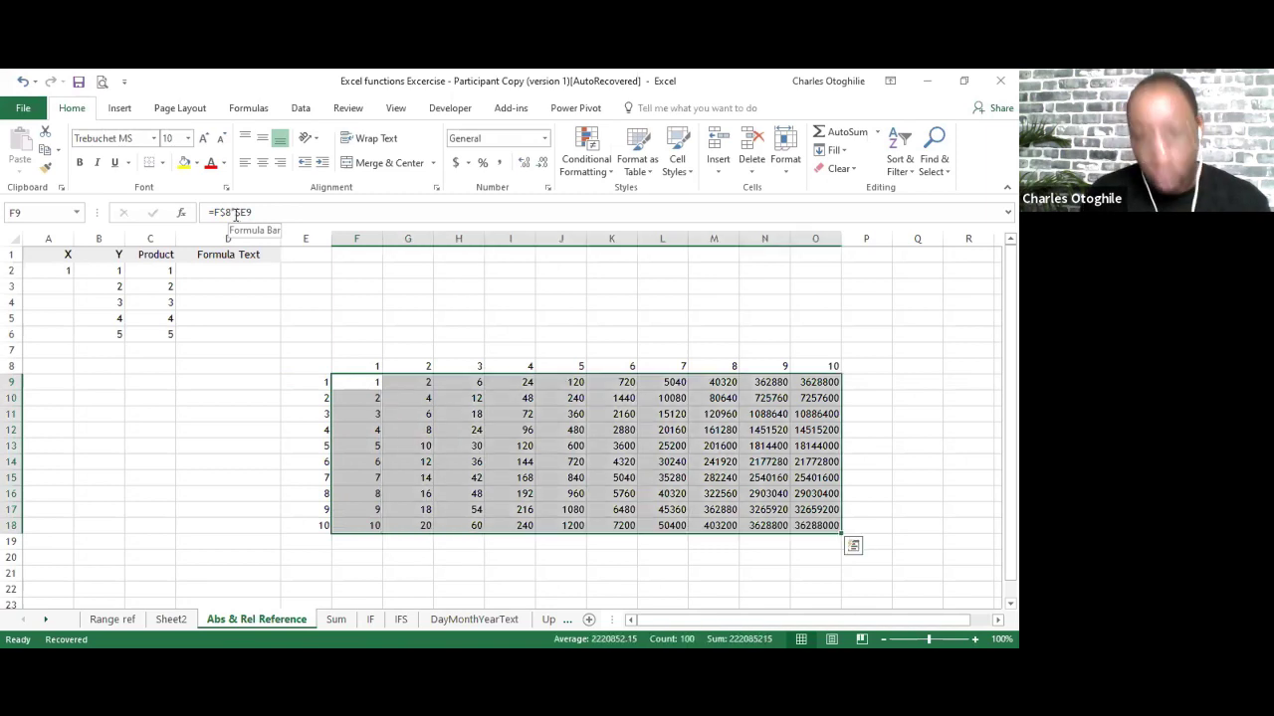